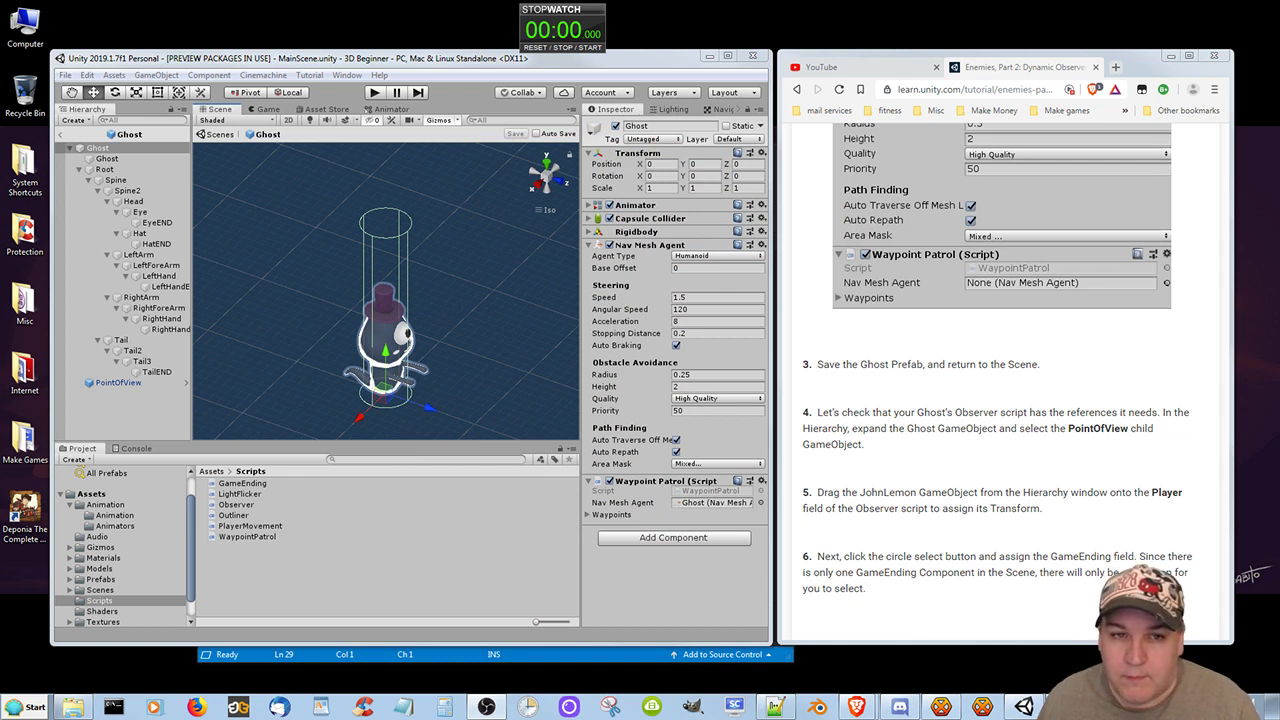
# Return from the Ghost prefab to MainScene and assign JohnLemon as Player in the Observer script of the Ghost's PointOfView.
pyautogui.click(590, 48)
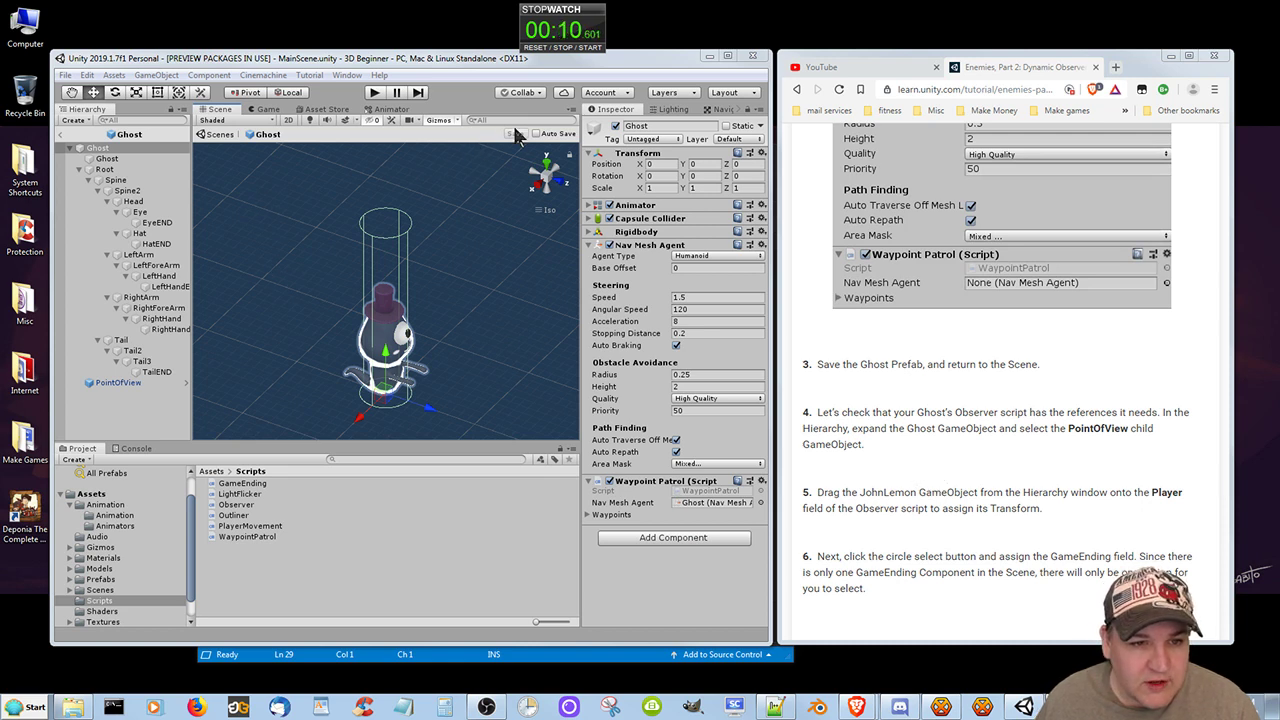
pyautogui.click(62, 138)
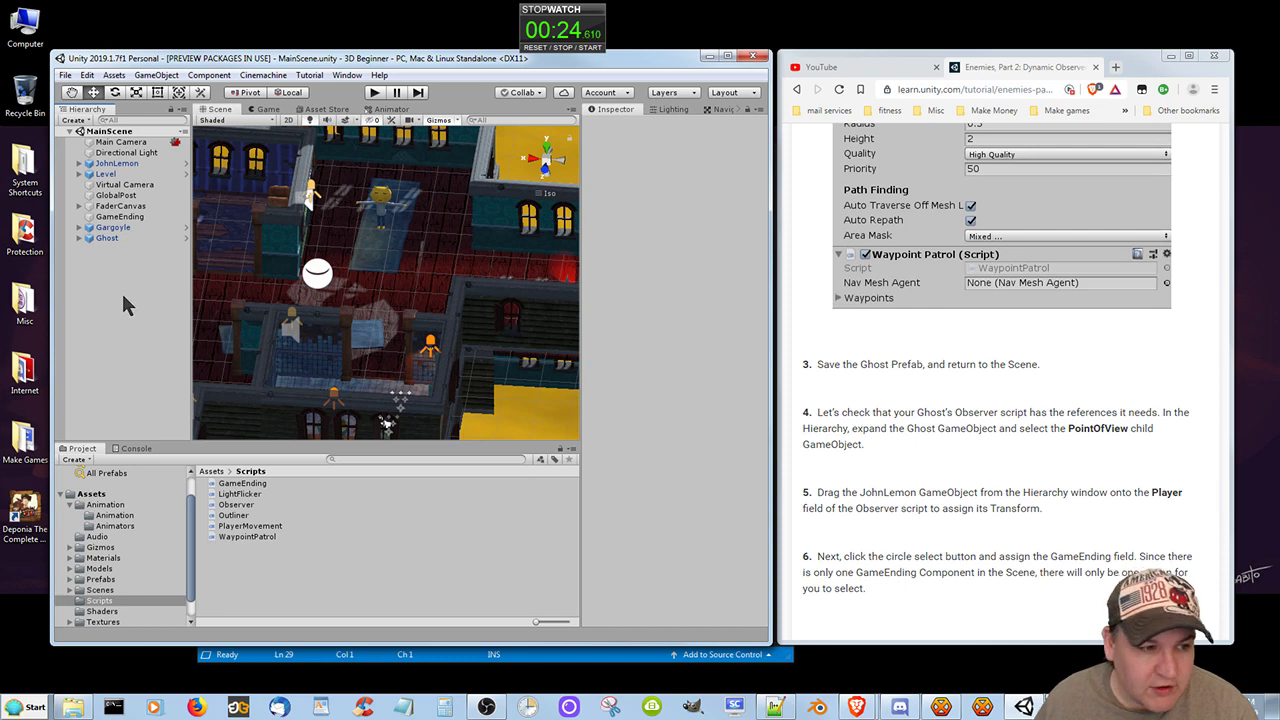
pyautogui.click(78, 238)
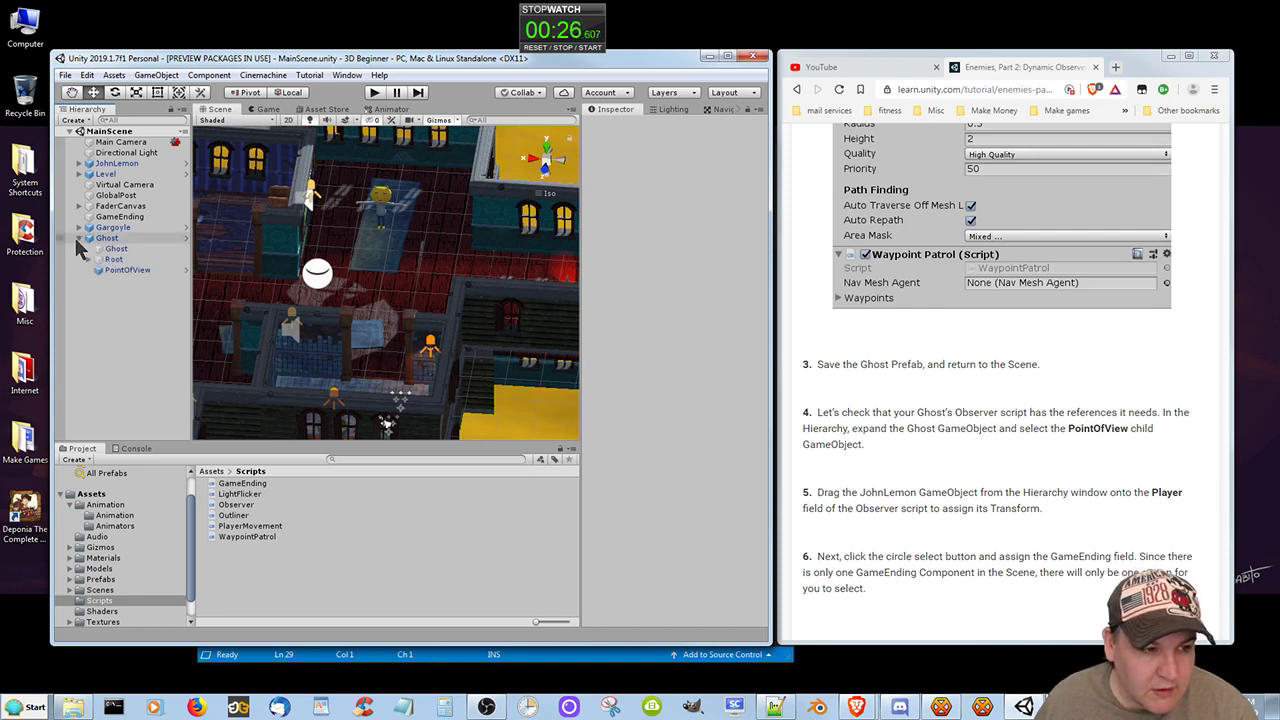
pyautogui.click(121, 268)
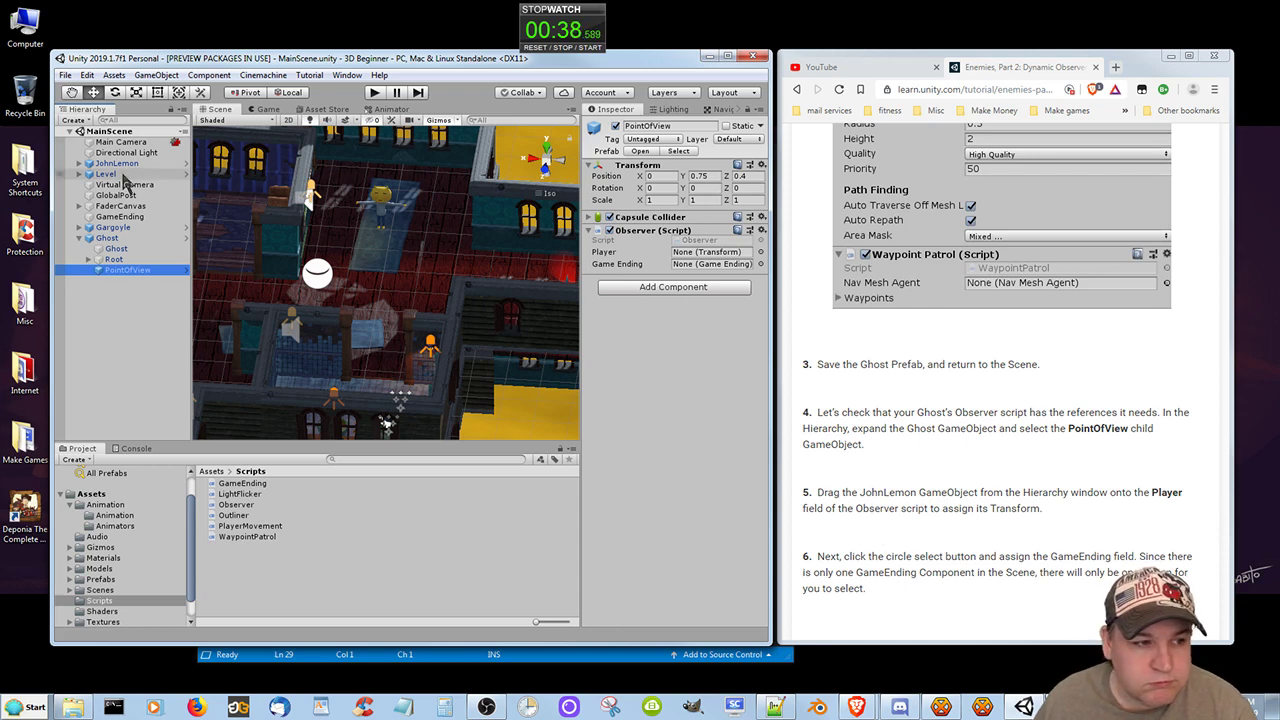
pyautogui.moveTo(116, 163); pyautogui.dragTo(720, 258)
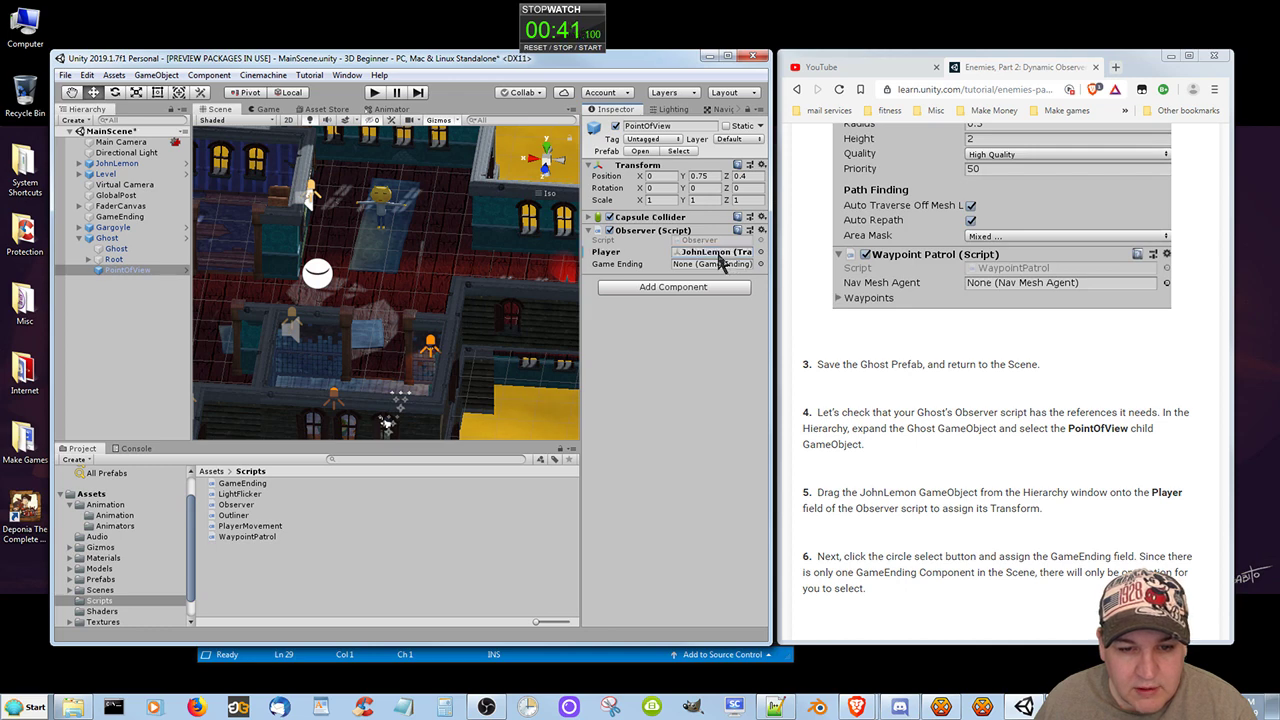
# Assign GameEnding to the Game Ending field of PointOfView's Observer script and save the scene.
pyautogui.click(982, 537)
pyautogui.scroll(-2, 990, 560)
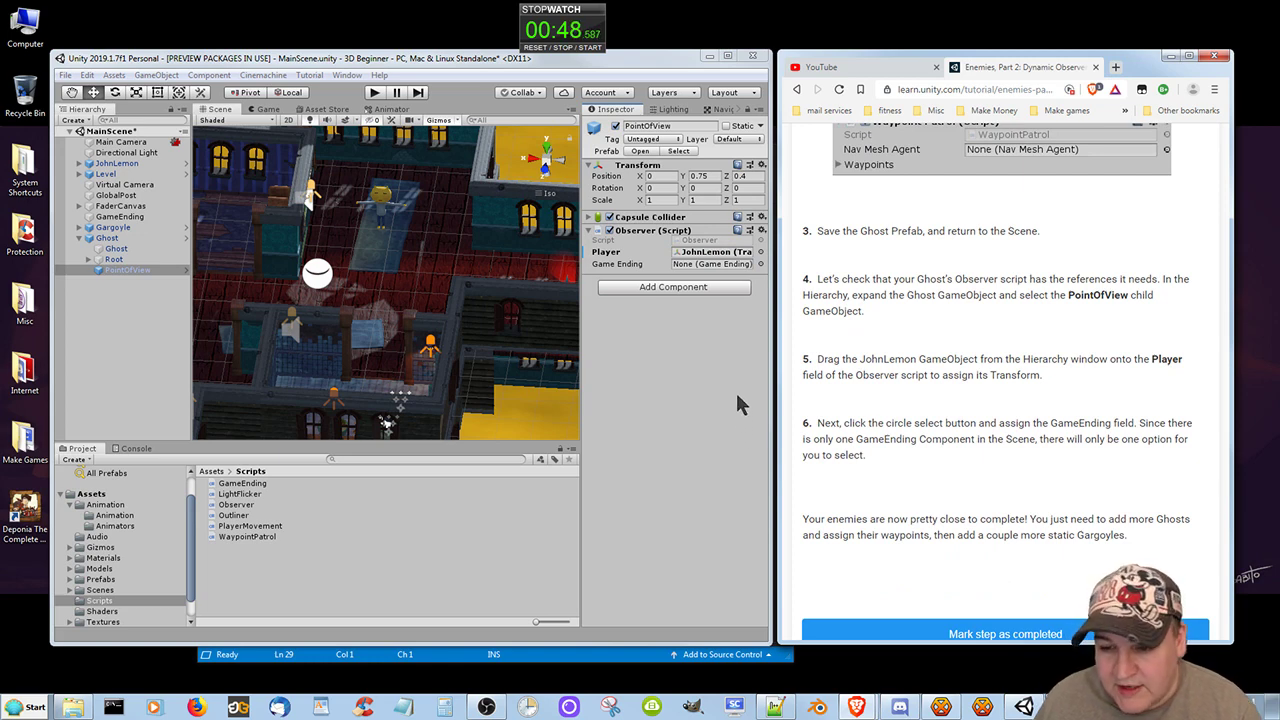
pyautogui.click(760, 264)
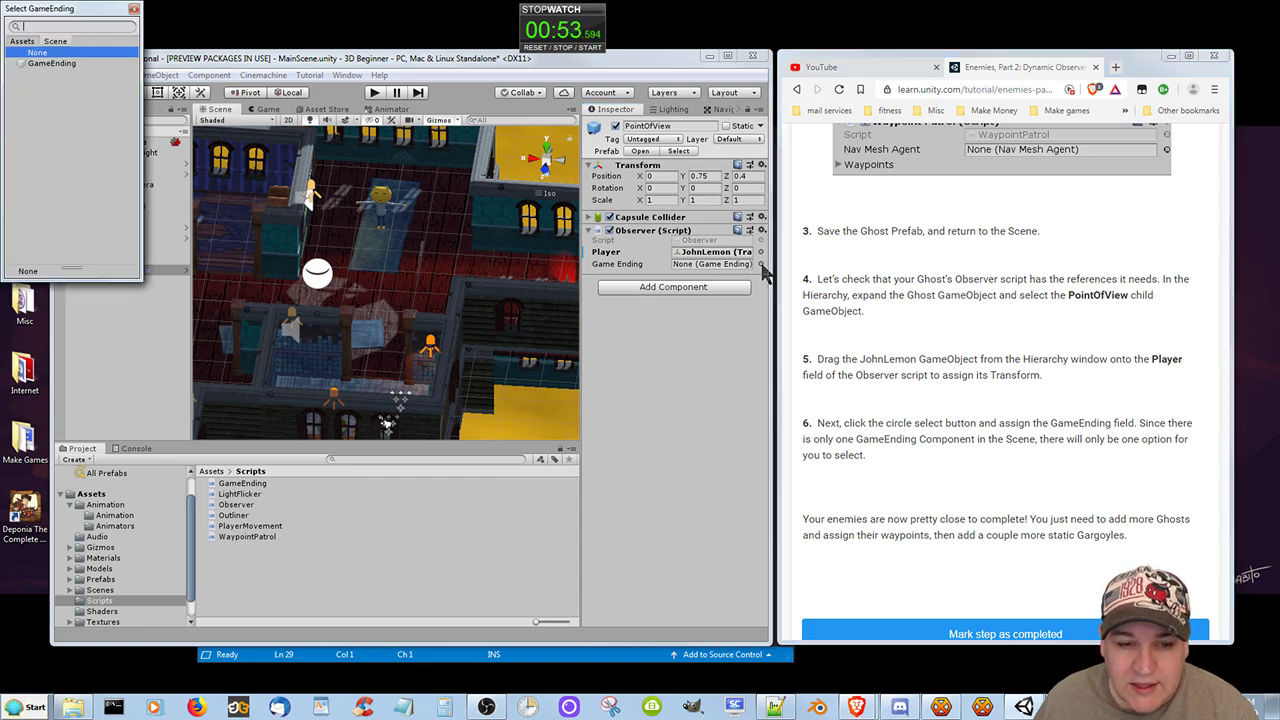
pyautogui.click(40, 63)
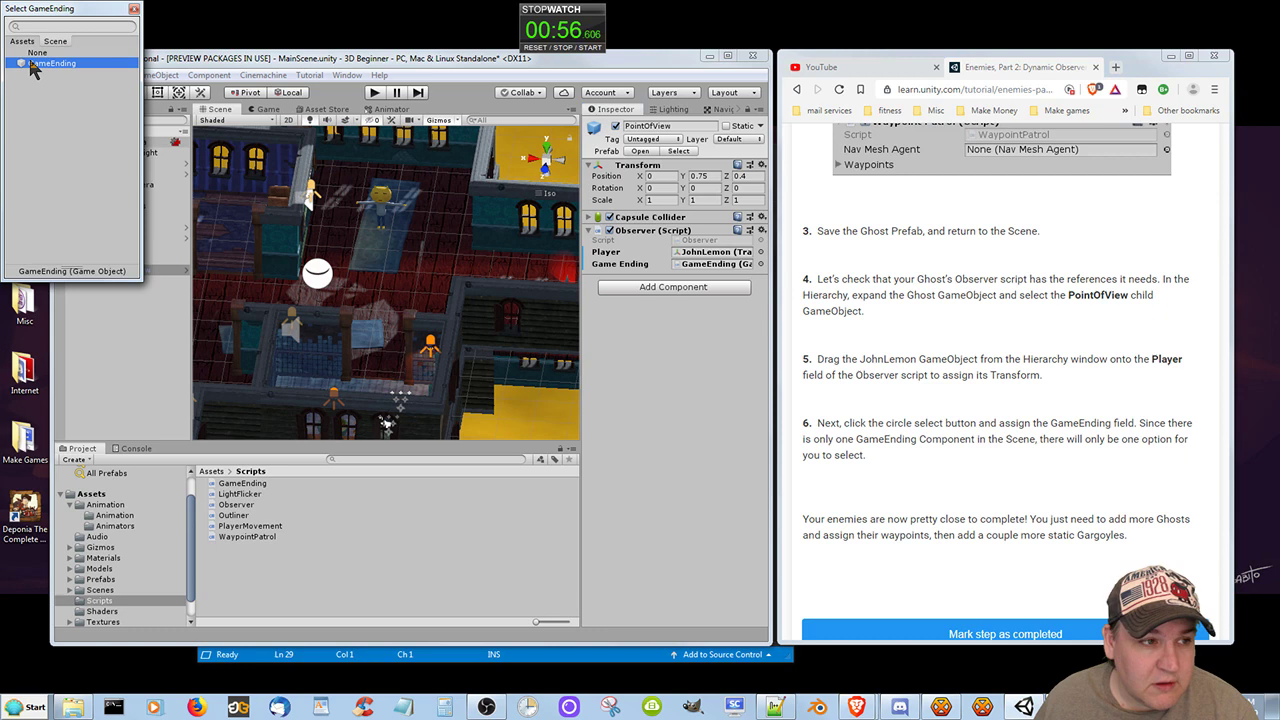
pyautogui.doubleClick(31, 63)
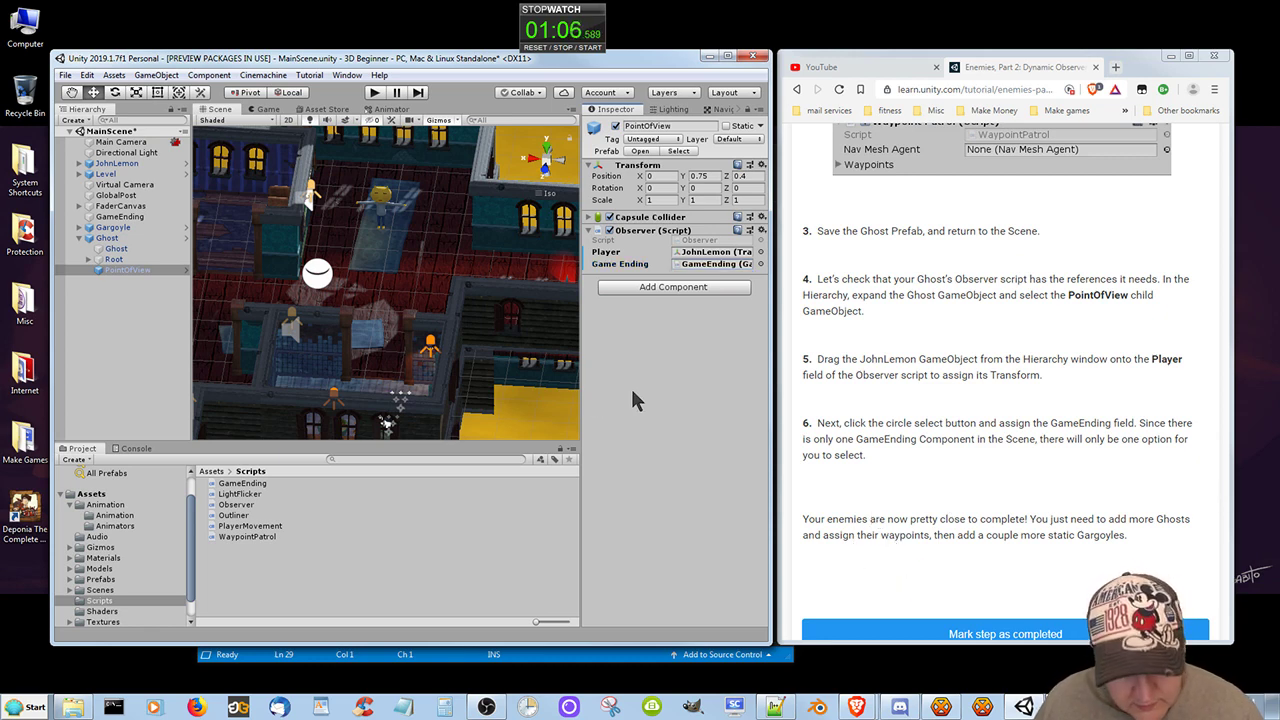
pyautogui.hotkey('ctrl', 's')
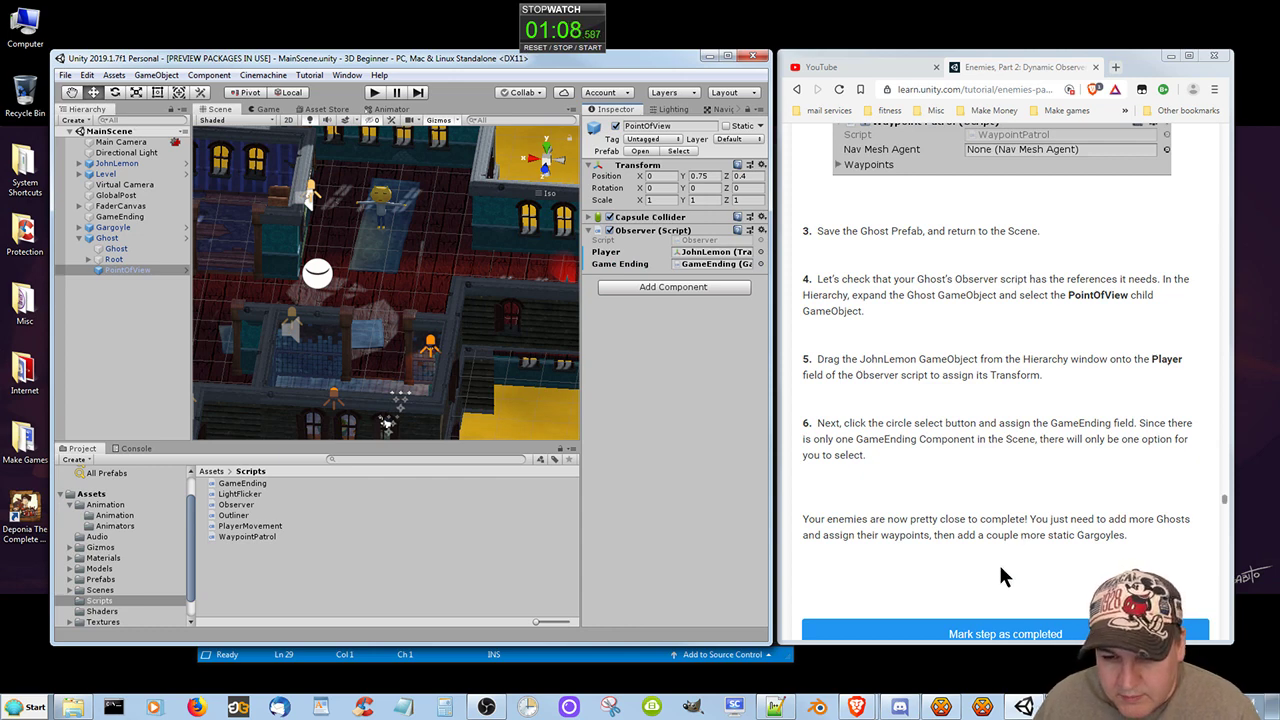
# Mark the tutorial step about the Ghost's Observer references as completed in the browser.
pyautogui.scroll(-2, 1030, 579)
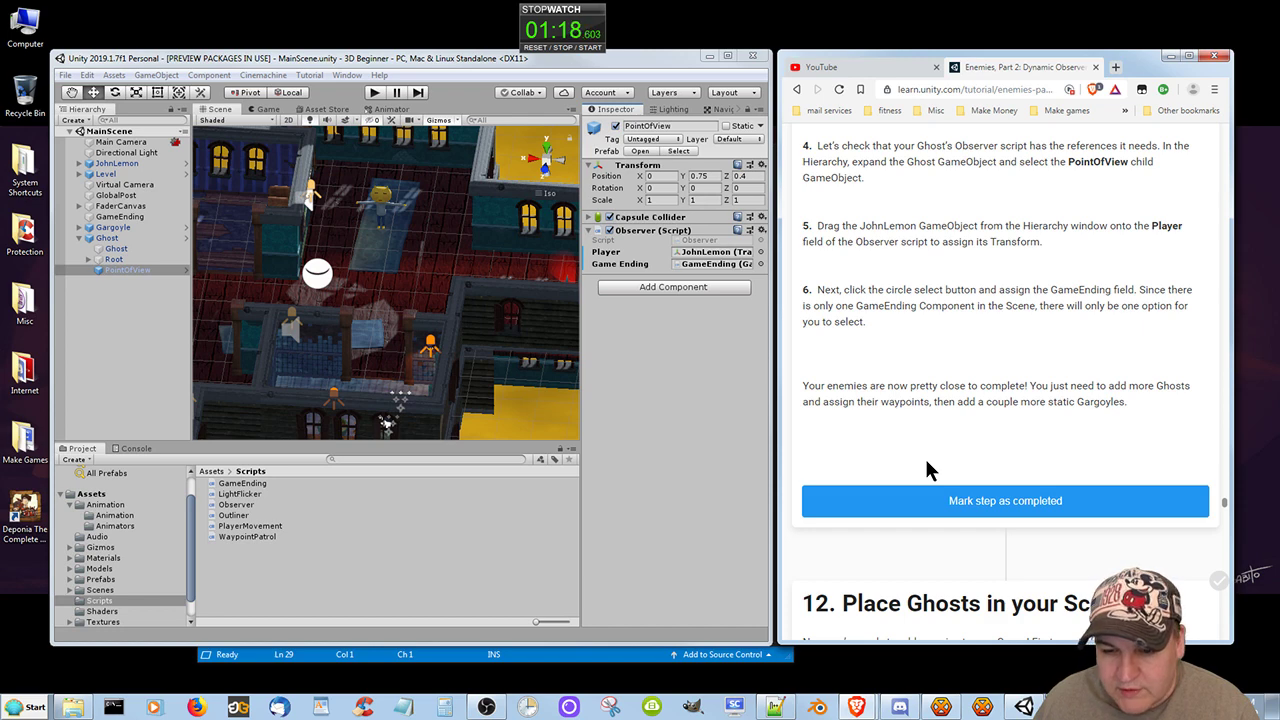
pyautogui.click(995, 500)
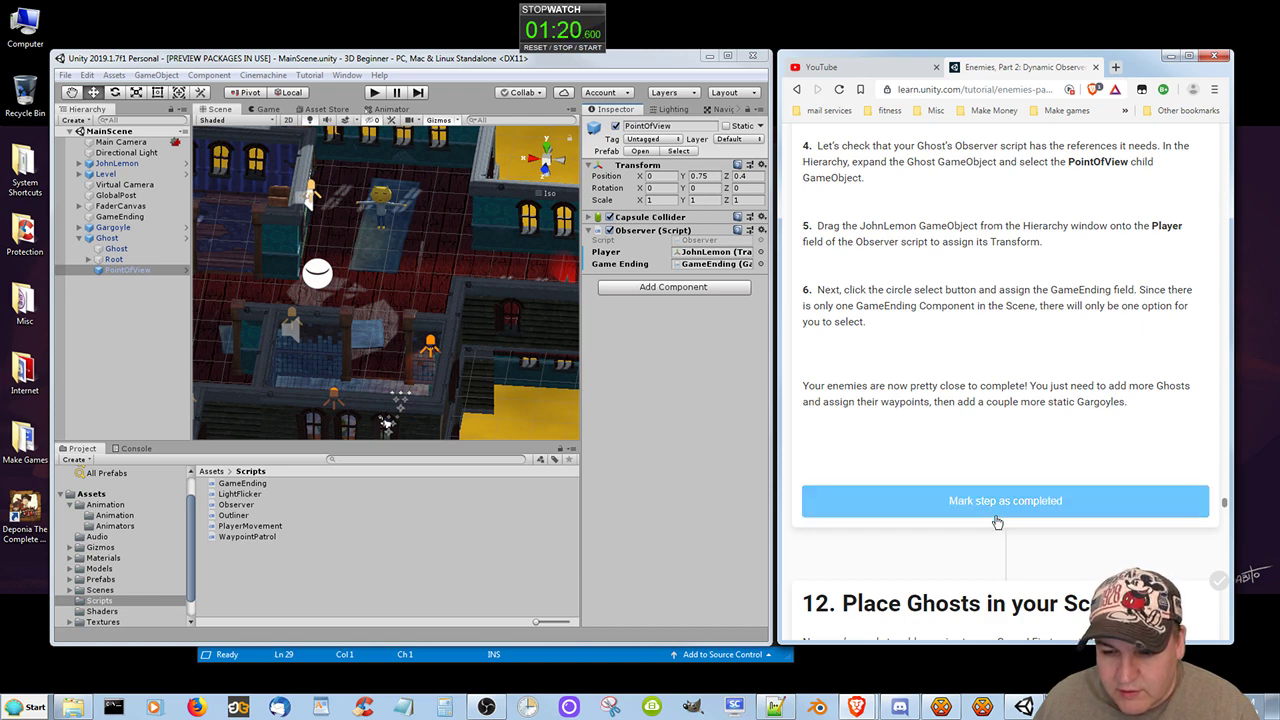
pyautogui.click(993, 501)
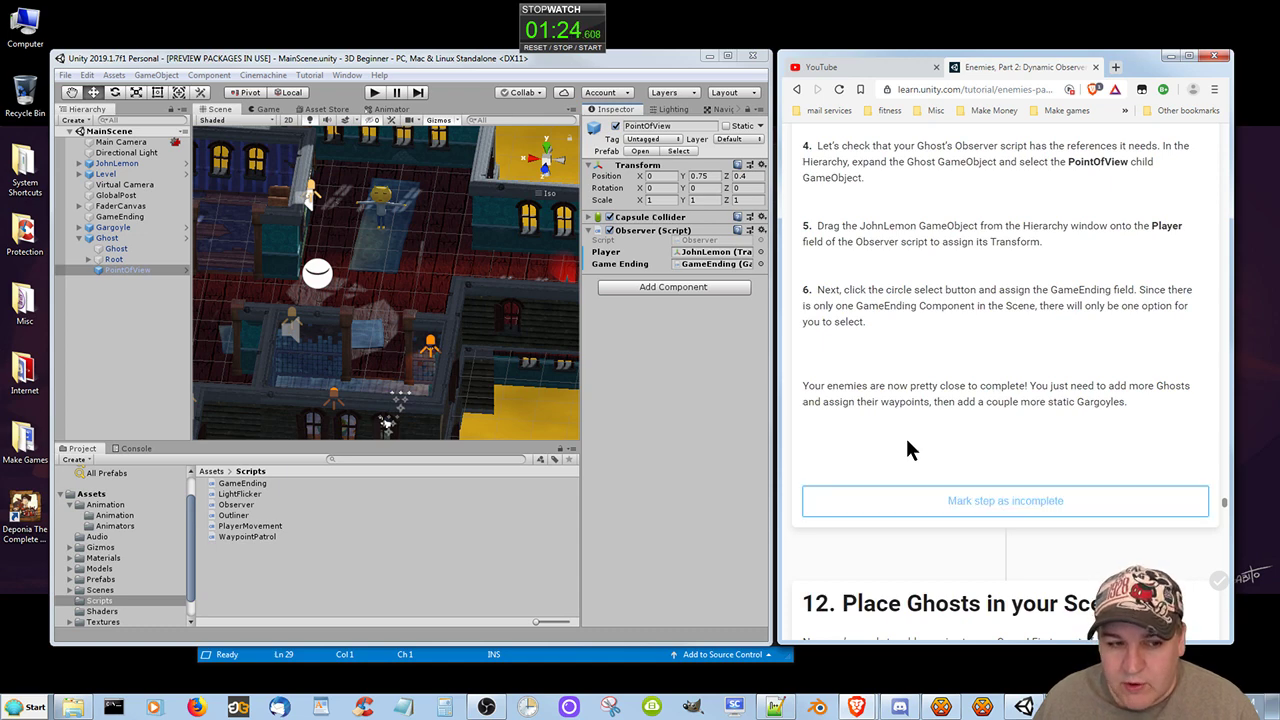
# Collapse the Ghost GameObject in the hierarchy and duplicate it three times to have four Ghosts.
pyautogui.scroll(-3, 908, 449)
pyautogui.scroll(-2, 908, 449)
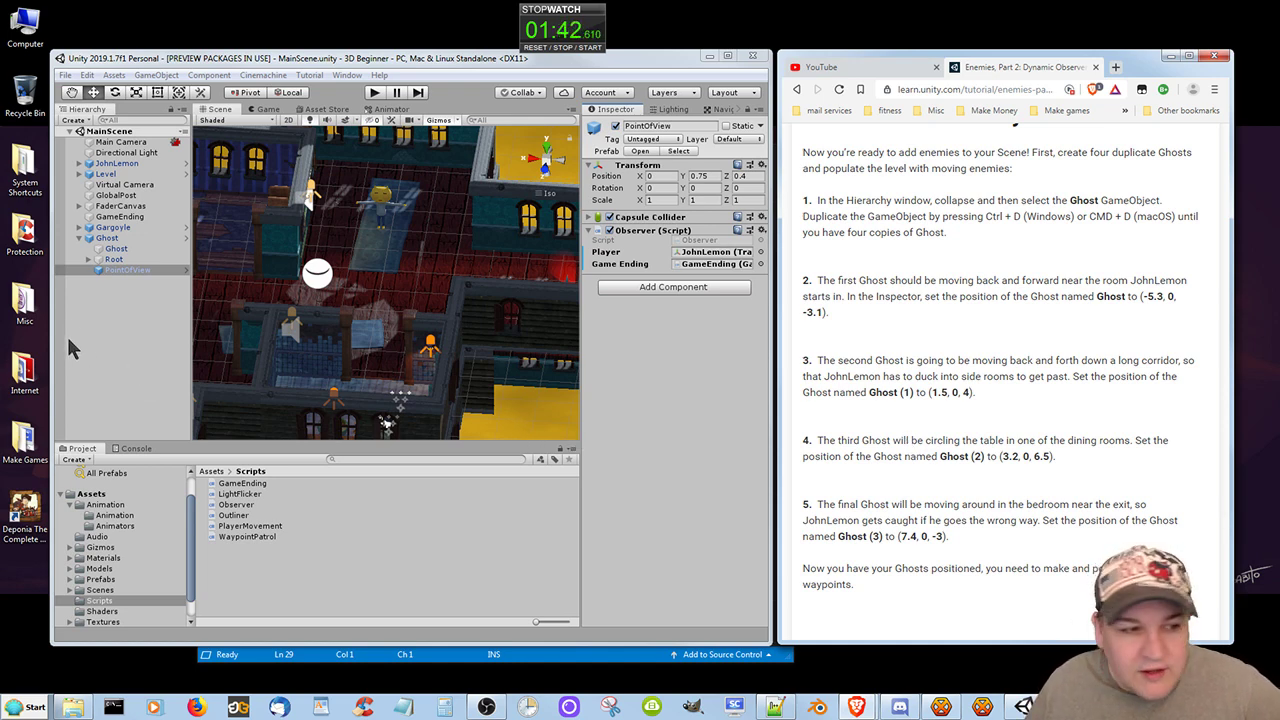
pyautogui.click(86, 240)
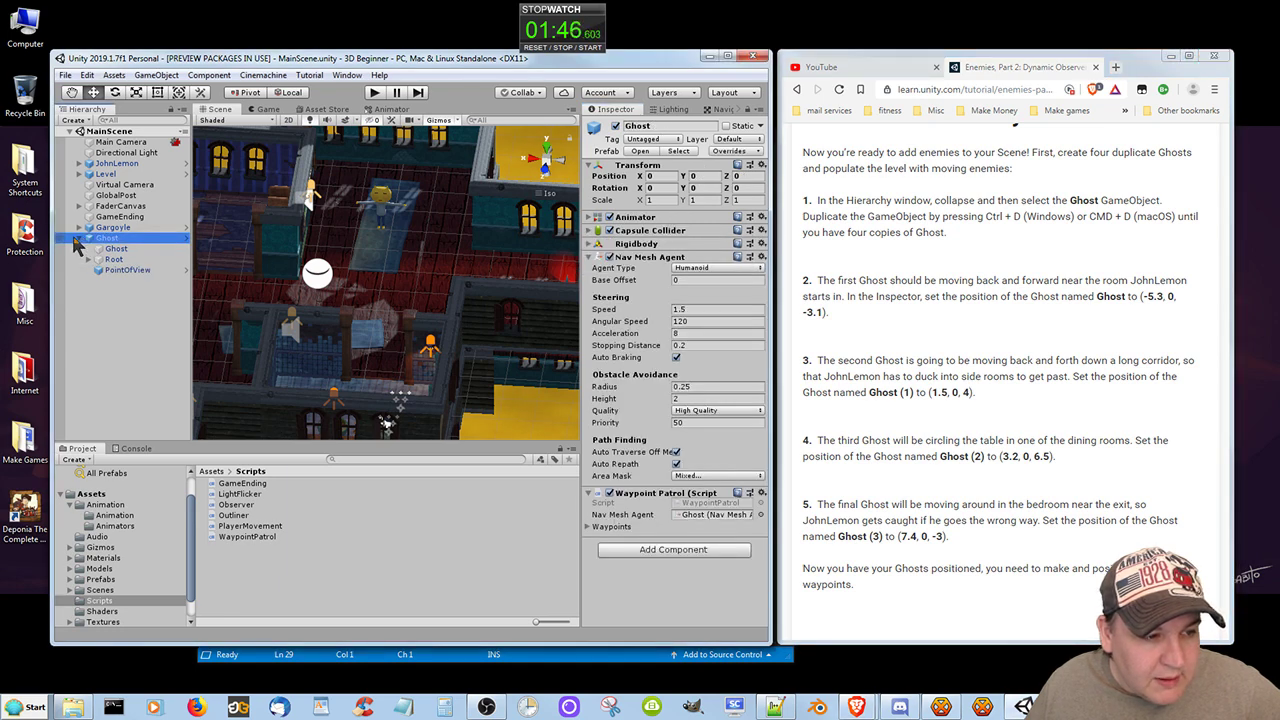
pyautogui.click(78, 240)
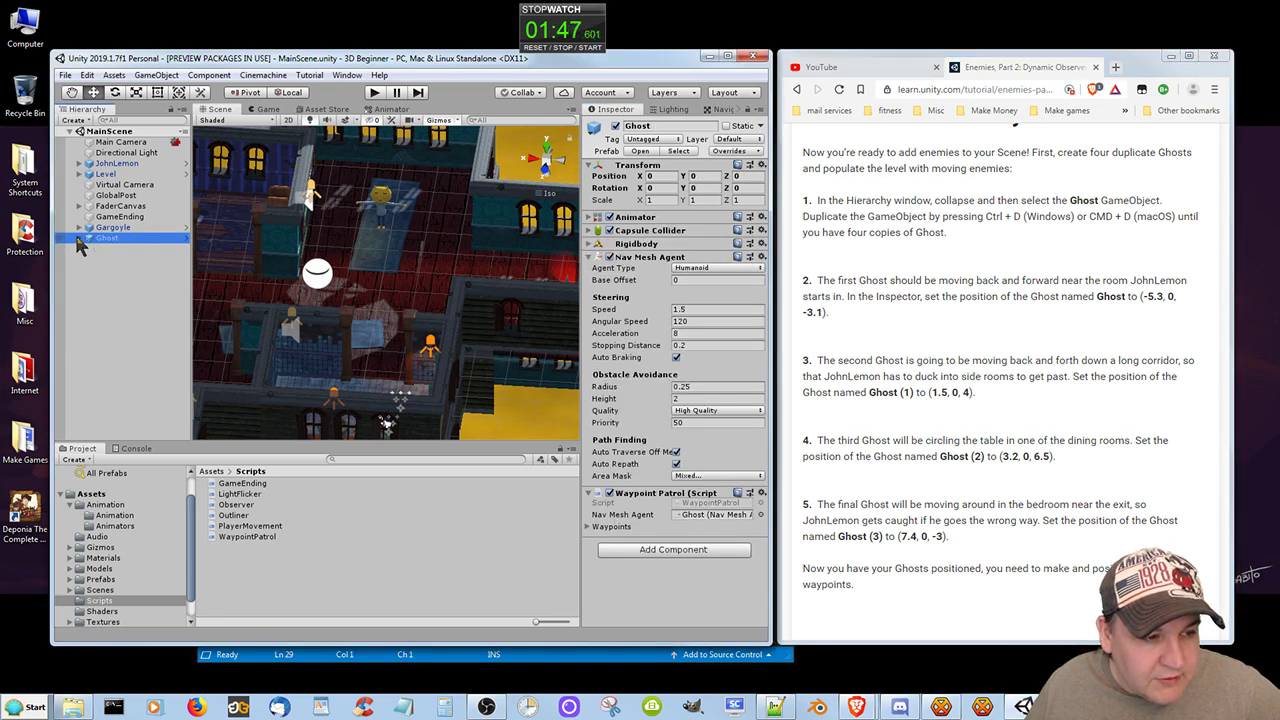
pyautogui.click(138, 241)
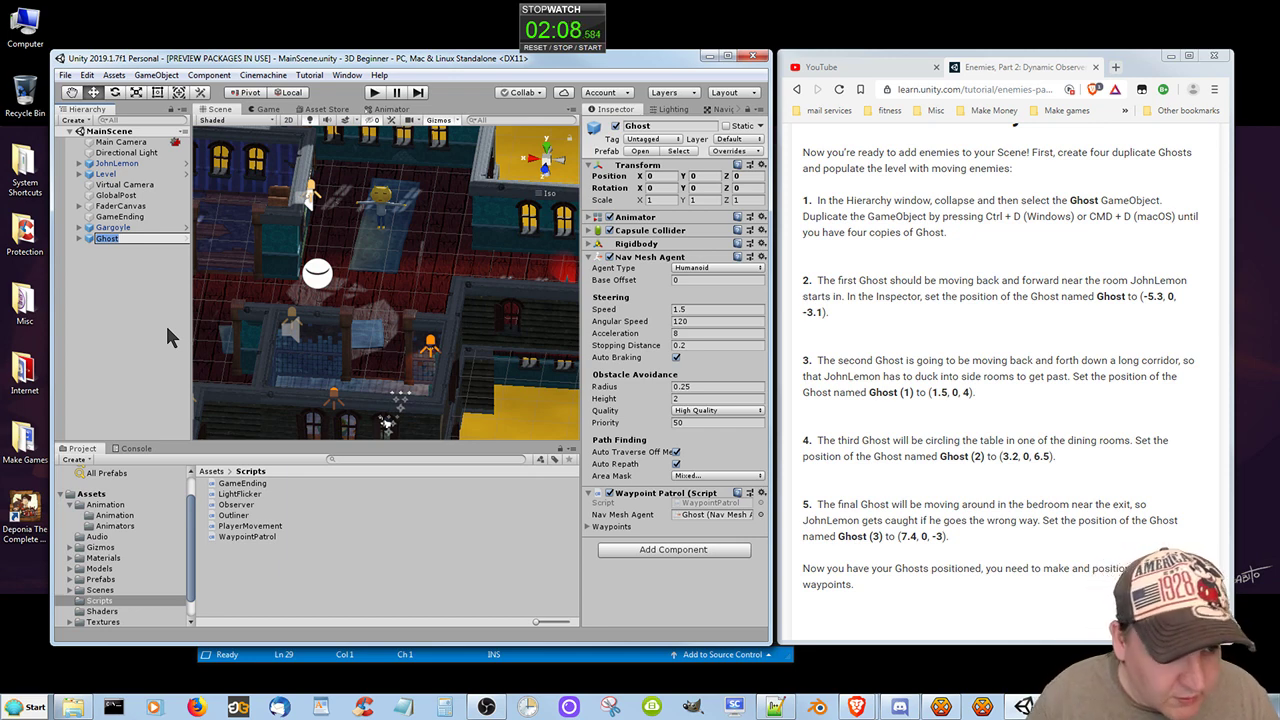
pyautogui.click(89, 240)
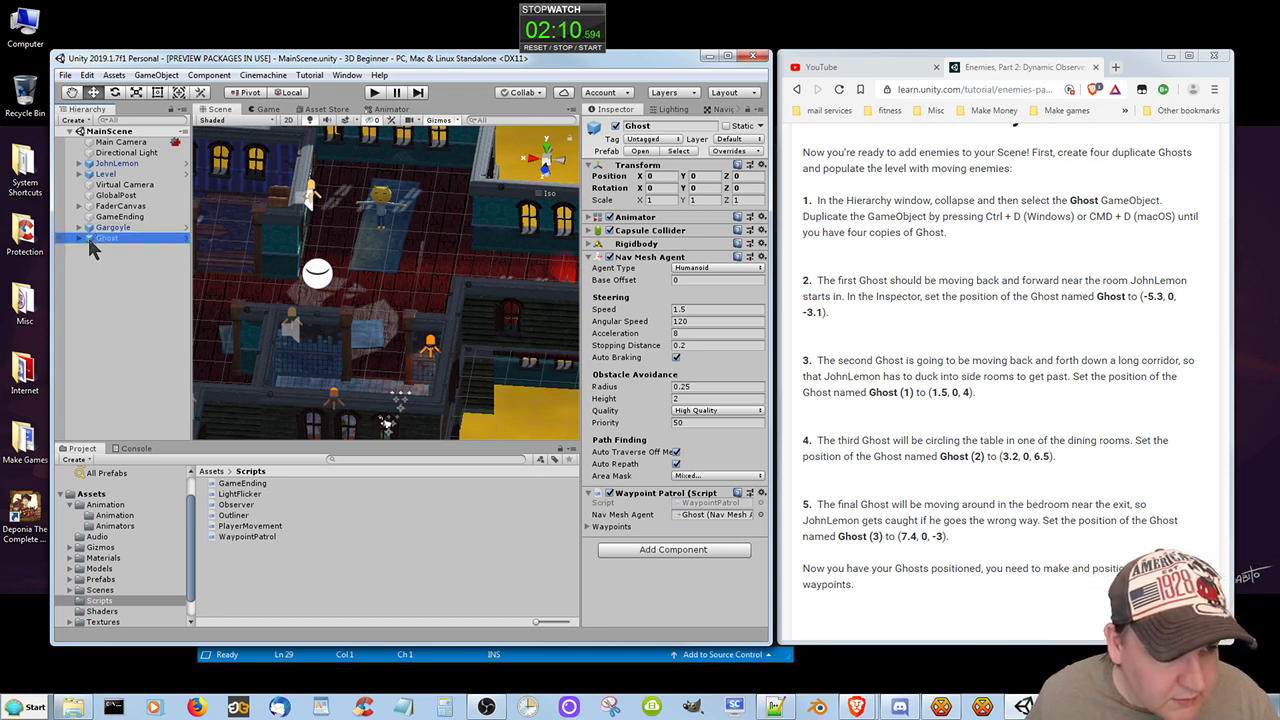
pyautogui.hotkey('ctrl', 'd')
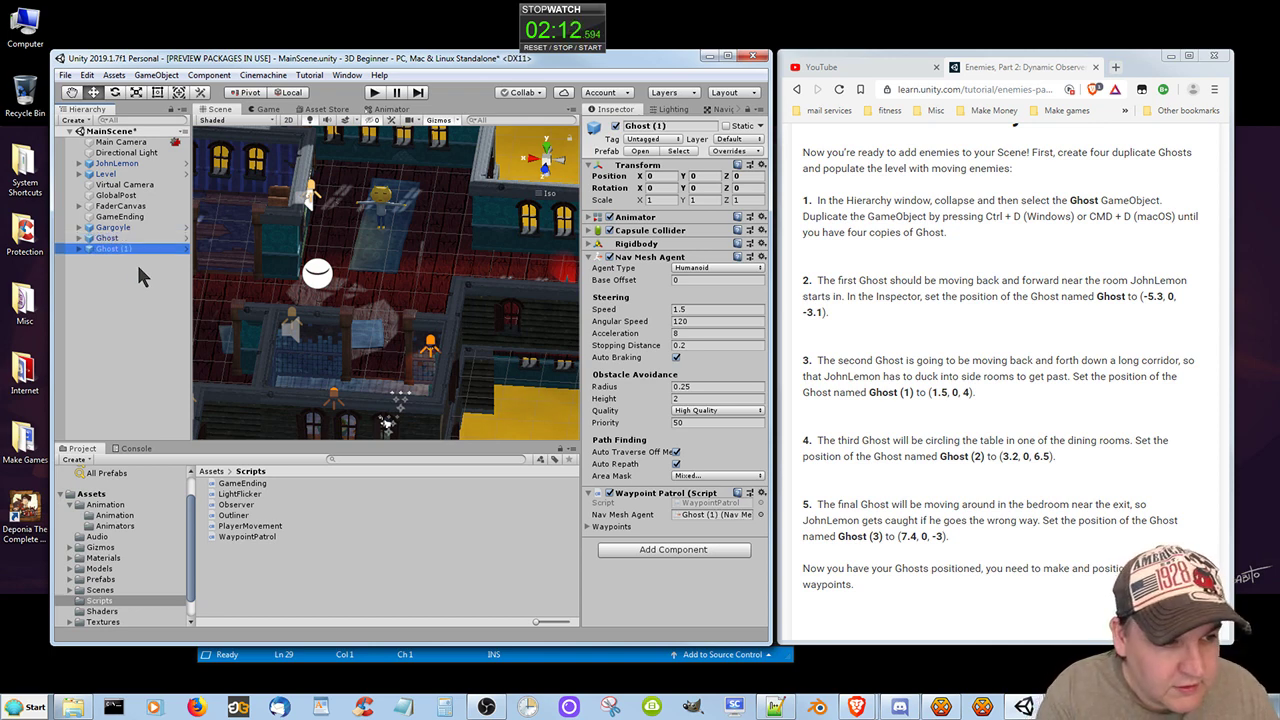
pyautogui.hotkey('ctrl', 'd')
pyautogui.hotkey('ctrl', 'd')
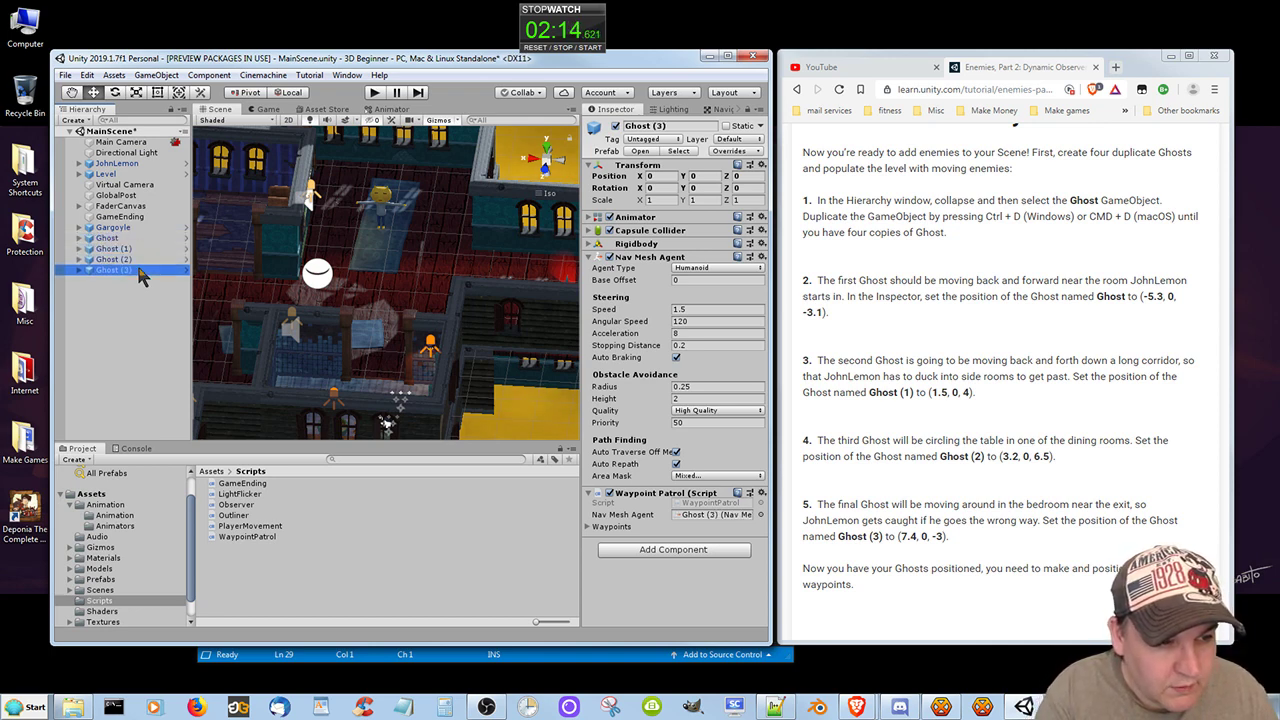
# Set the original Ghost's position to X -5.3 and Z -3.1.
pyautogui.click(944, 322)
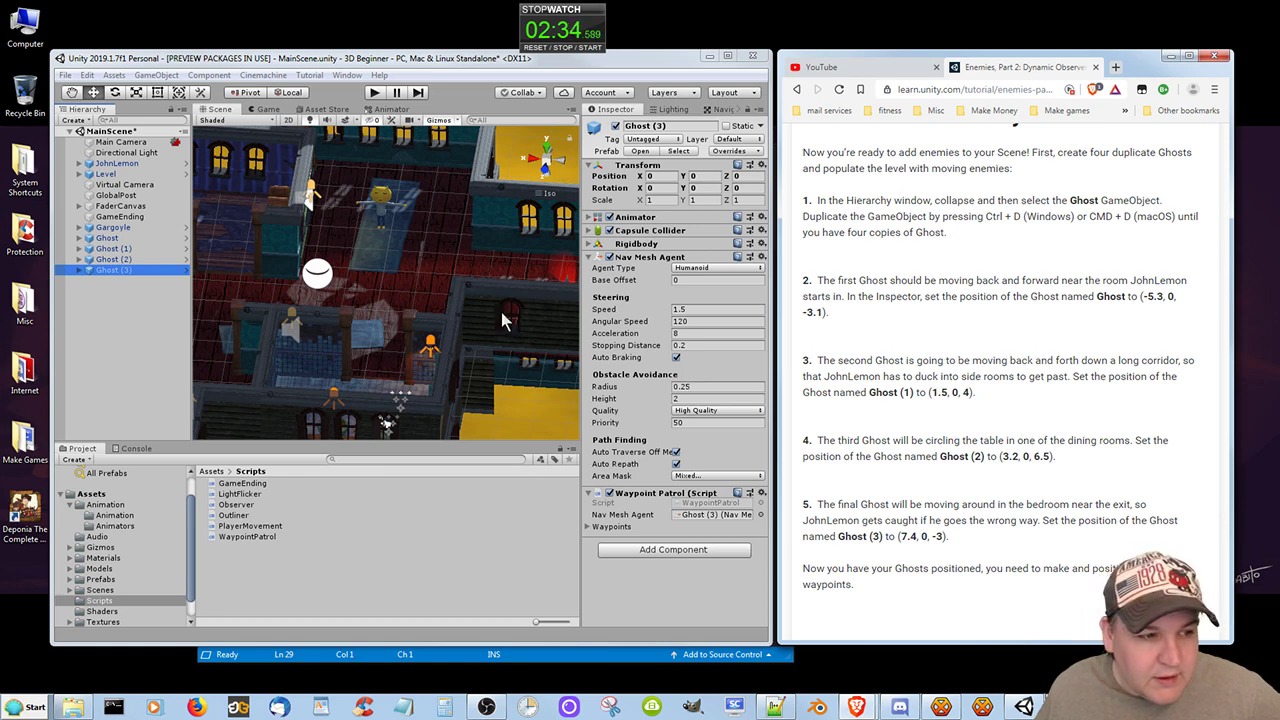
pyautogui.click(107, 238)
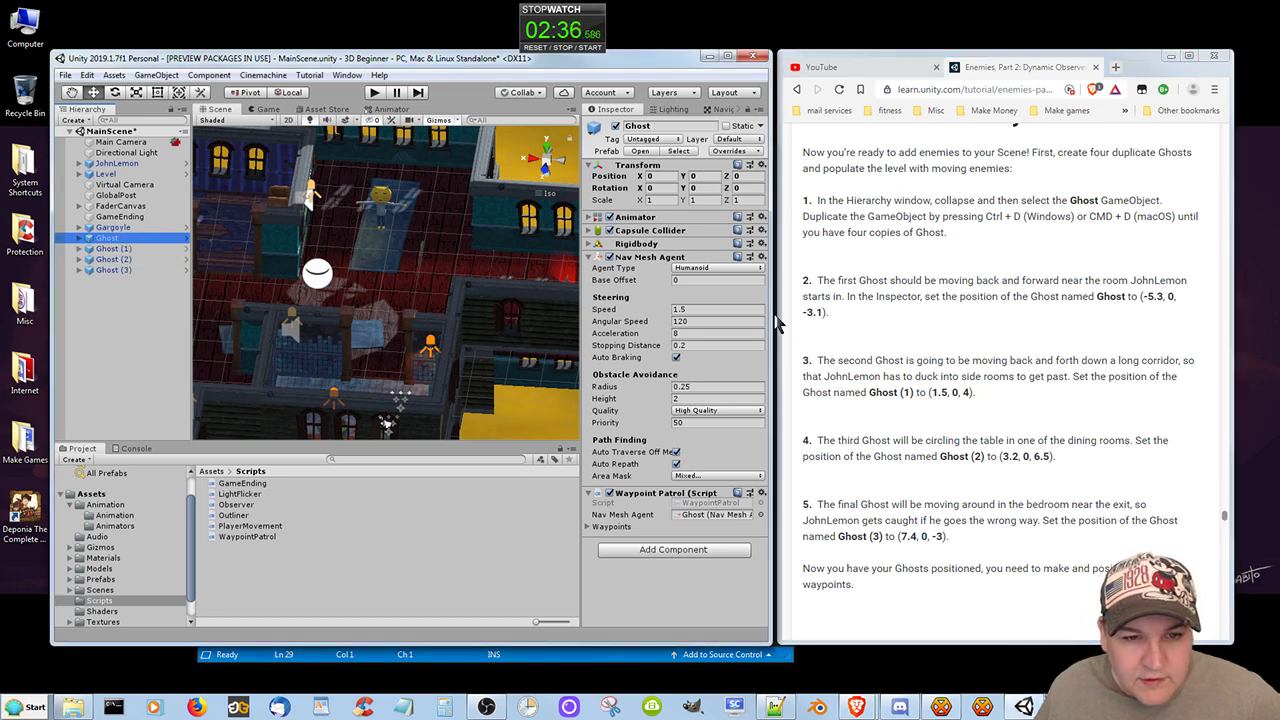
pyautogui.click(662, 176)
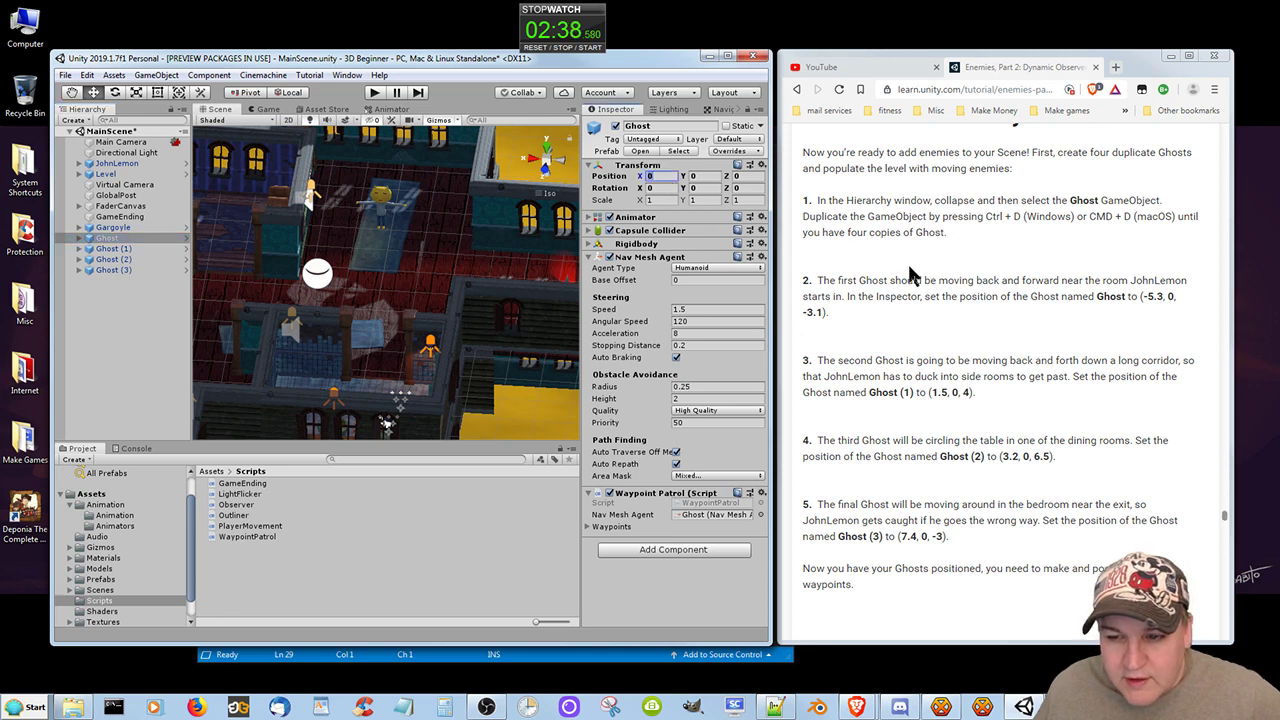
pyautogui.write('-5.3')
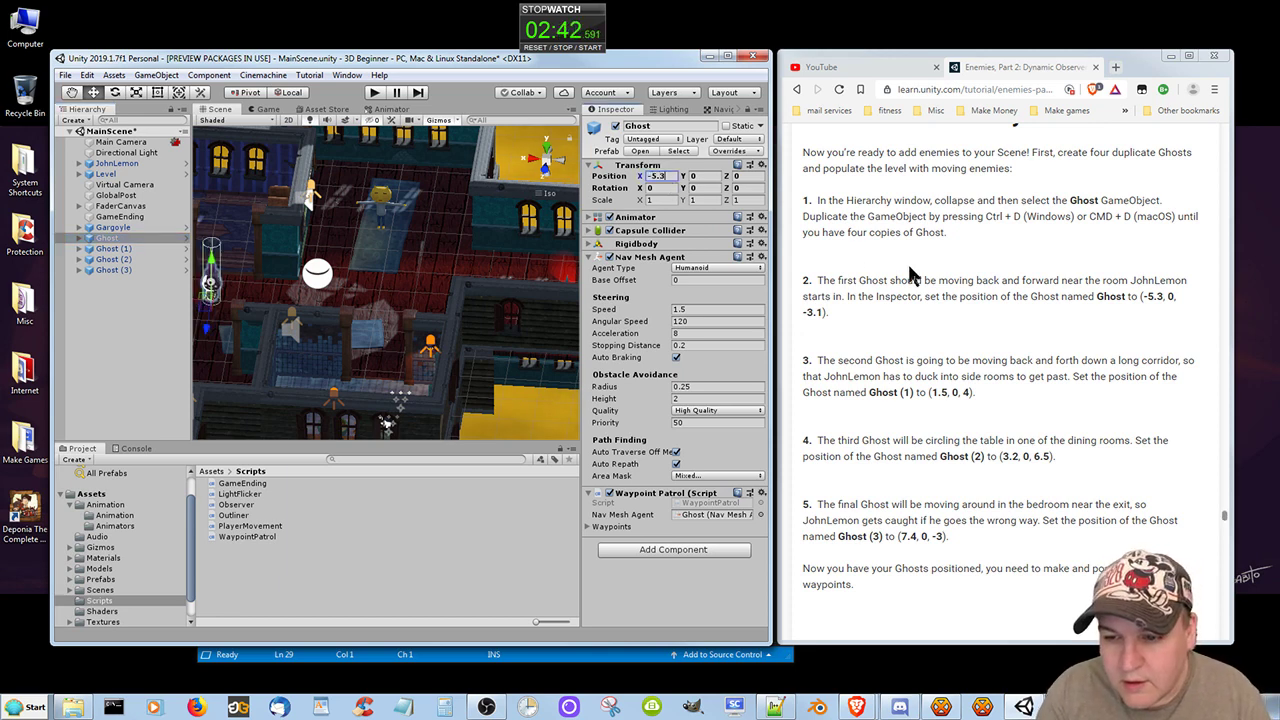
pyautogui.click(748, 177)
pyautogui.write('-')
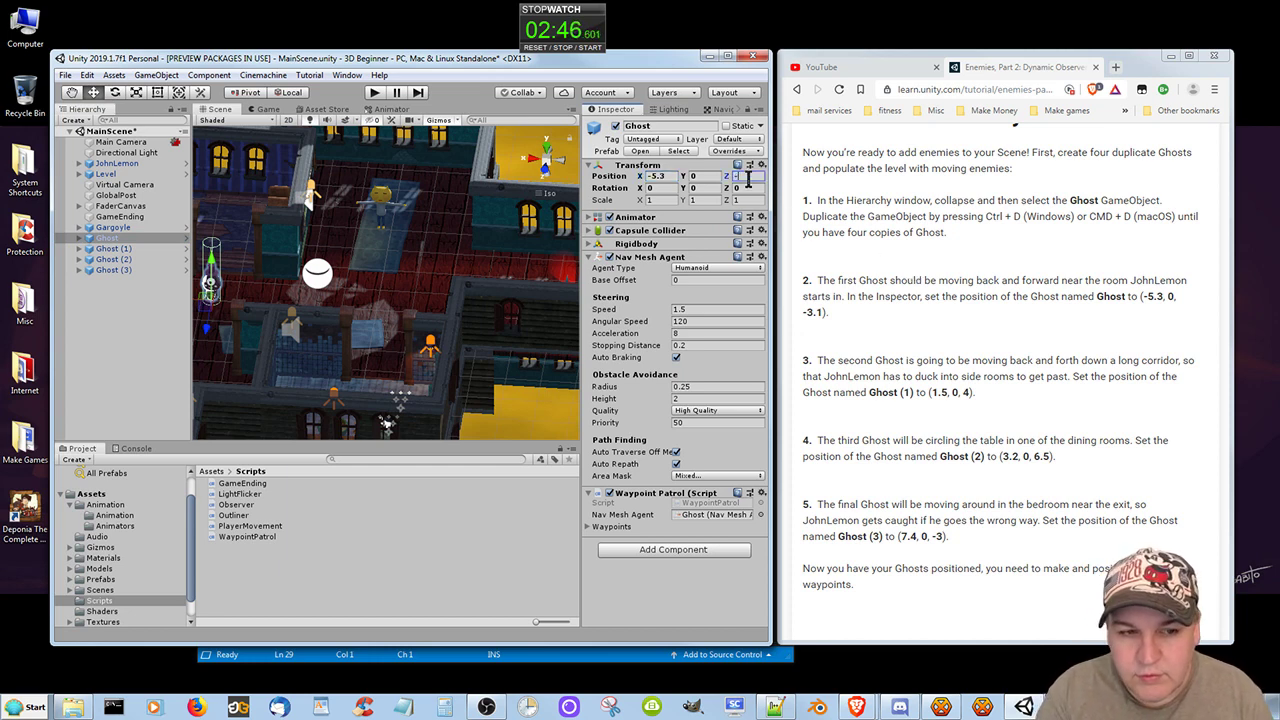
pyautogui.write('3.1')
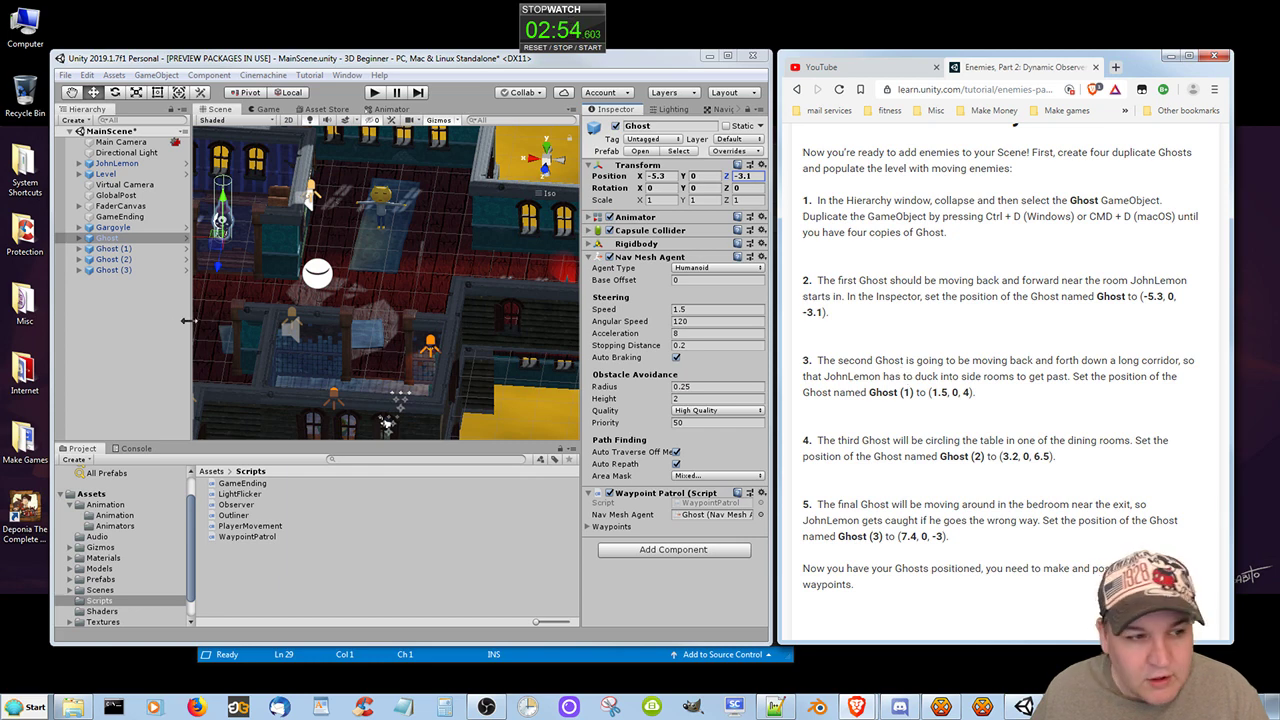
# Set the position of Ghost (1) to X 1.5 and Z 4.
pyautogui.click(113, 249)
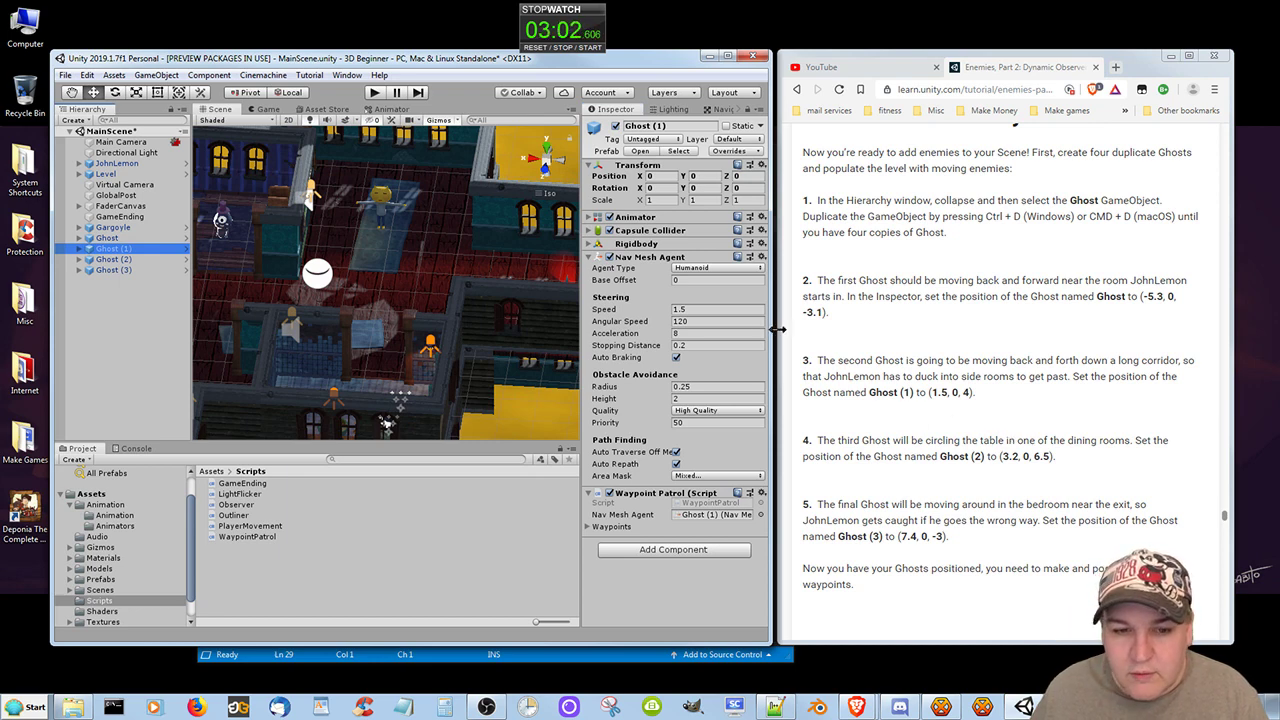
pyautogui.click(643, 178)
pyautogui.write('1')
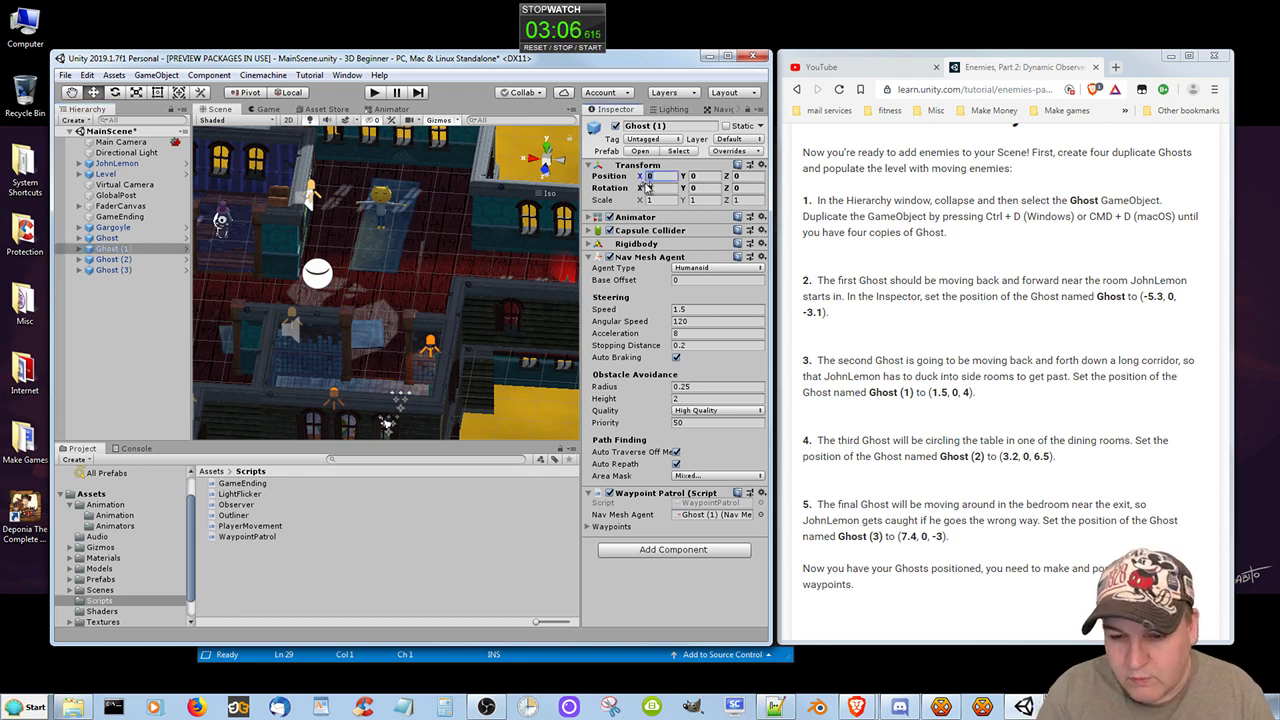
pyautogui.write('.5')
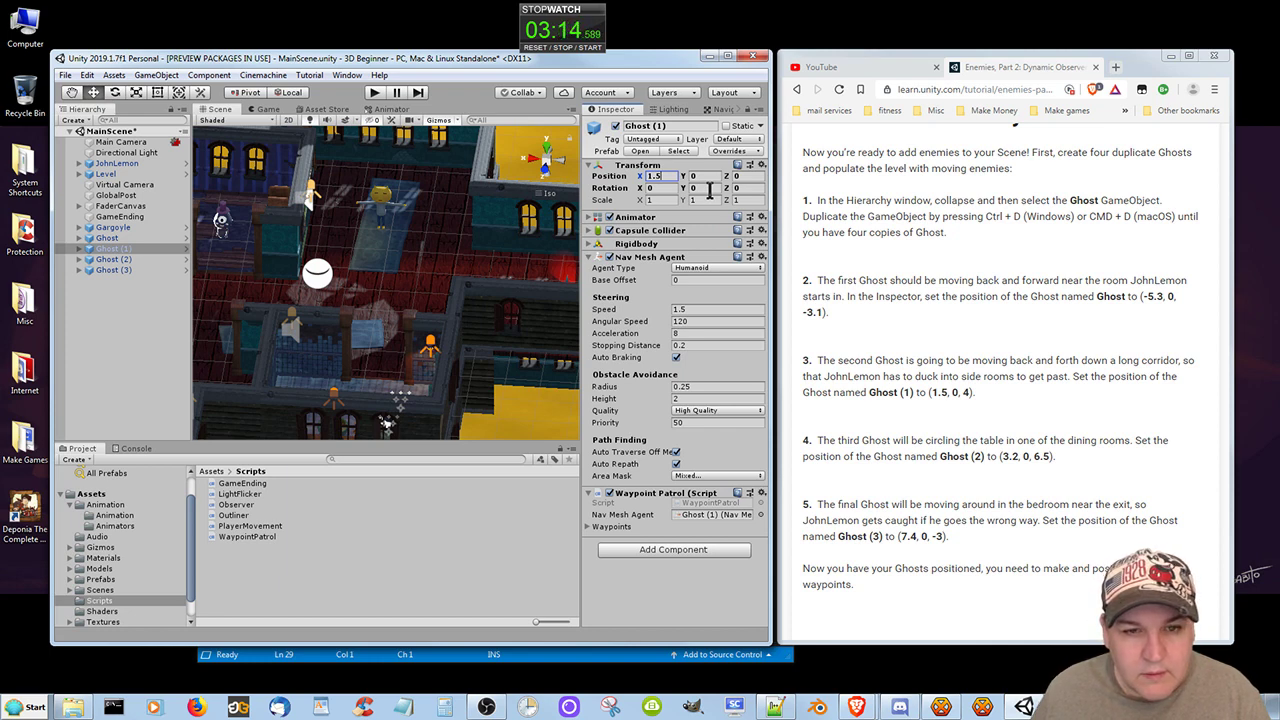
pyautogui.click(752, 176)
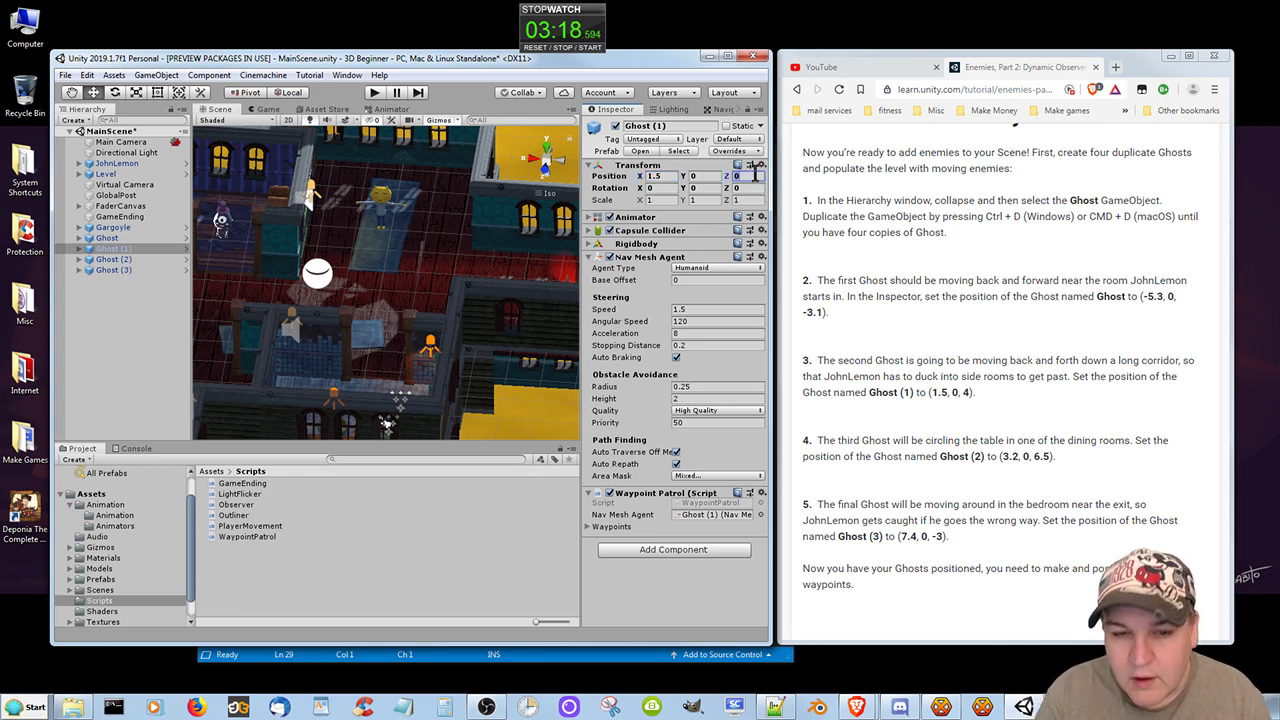
pyautogui.write('4')
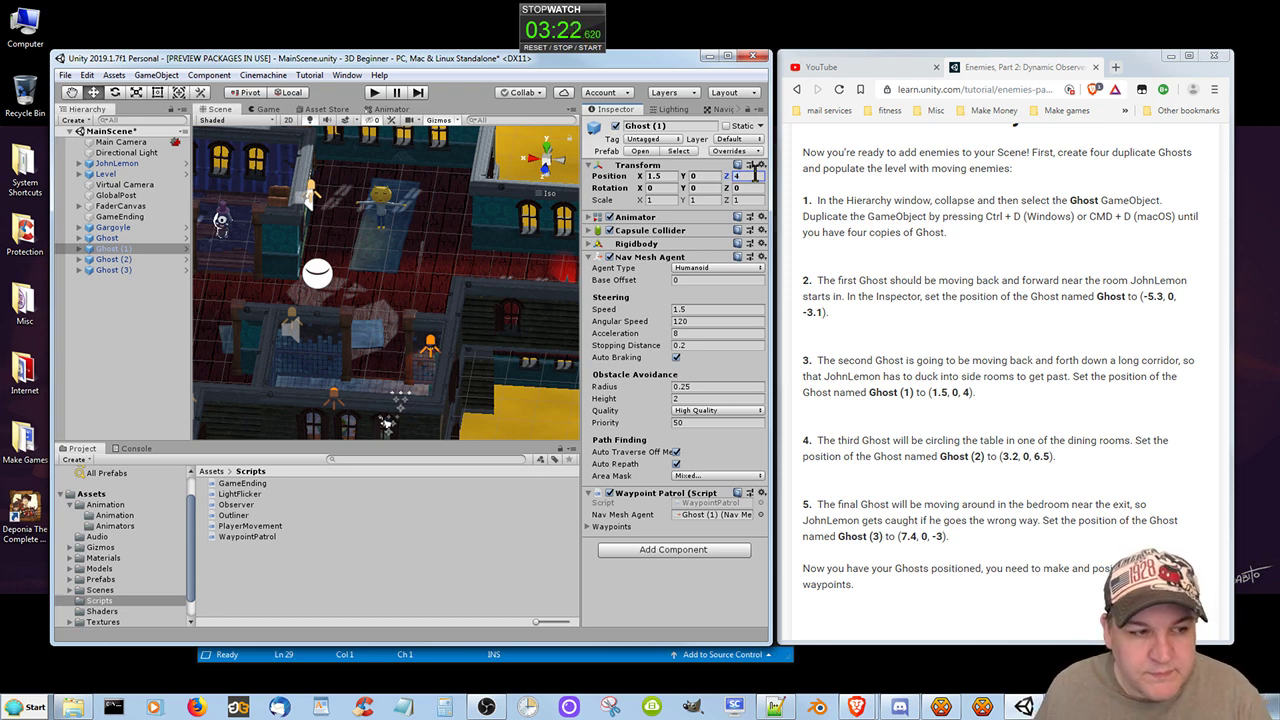
# Set the rotation of Ghost (2) to X 3.2 and Z 6.5.
pyautogui.click(115, 260)
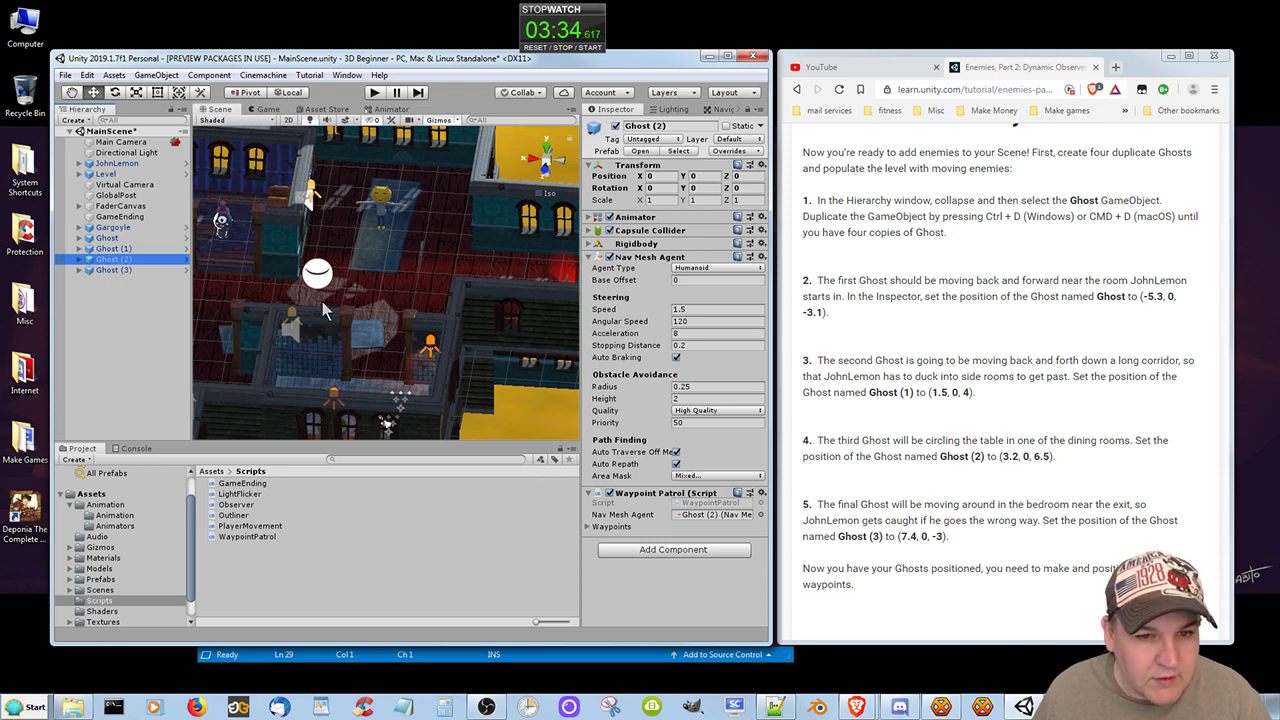
pyautogui.click(662, 187)
pyautogui.write('3')
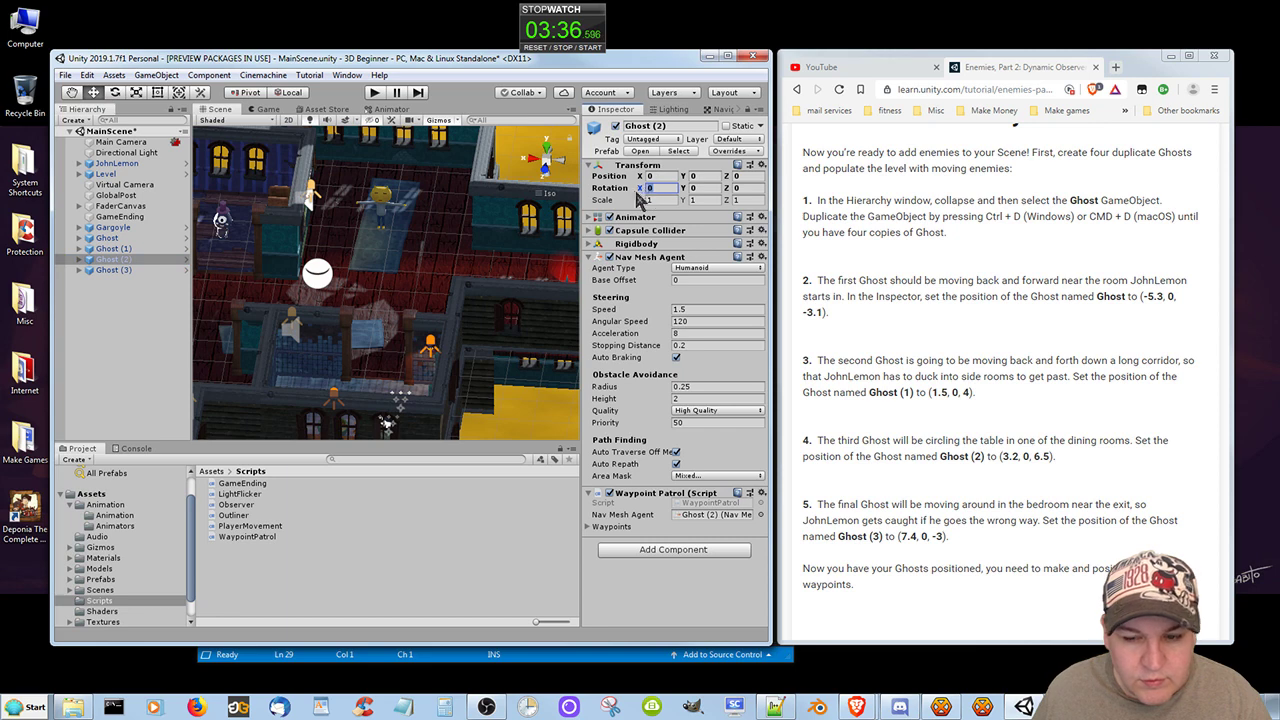
pyautogui.write('.2')
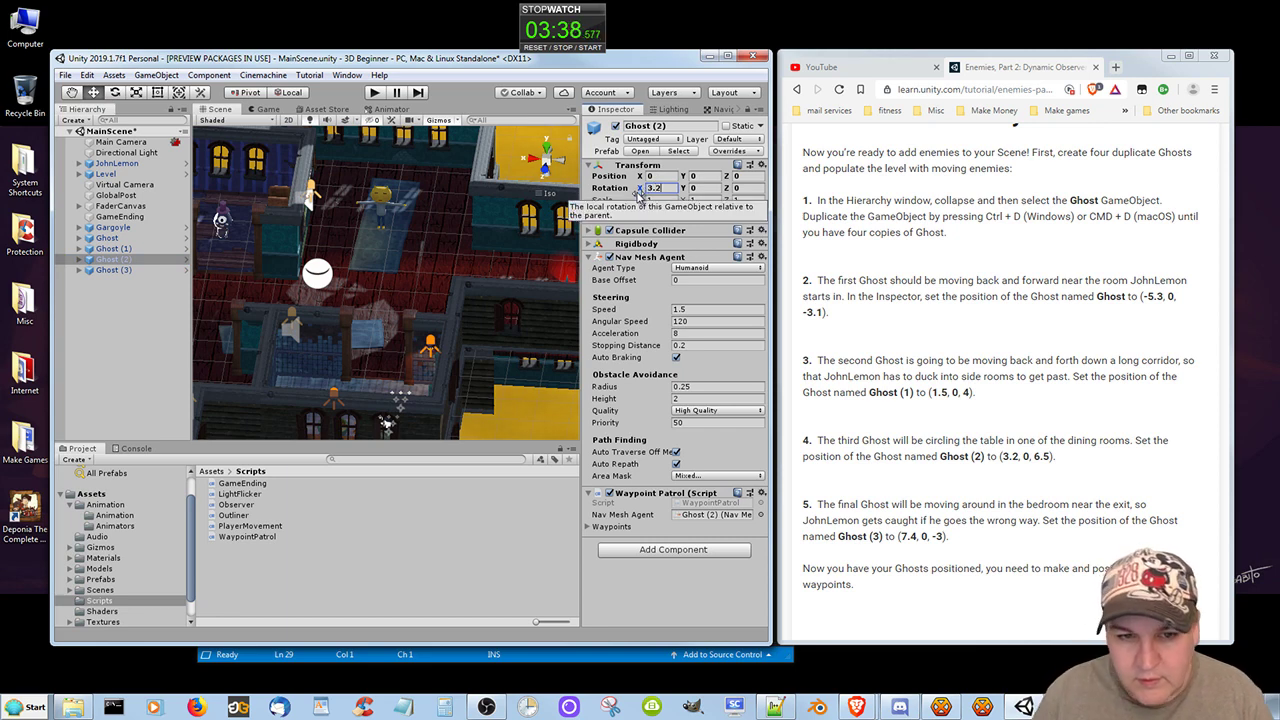
pyautogui.click(755, 189)
pyautogui.write('6.5')
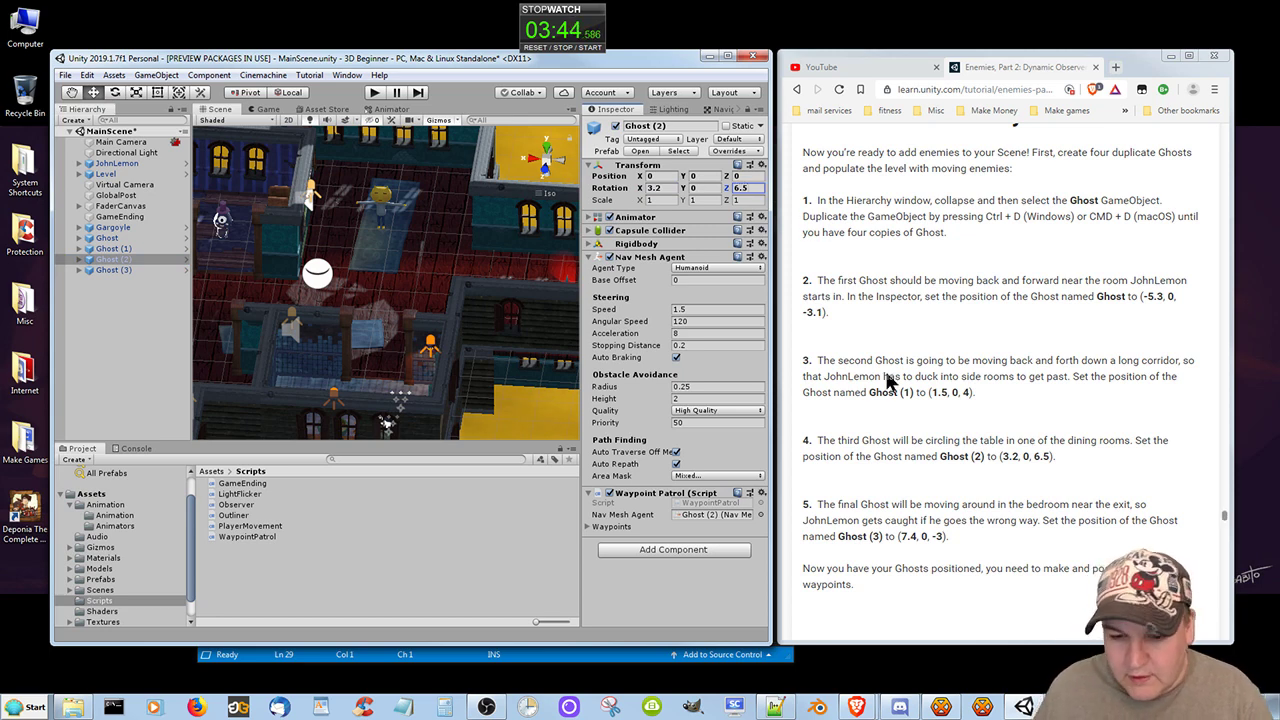
pyautogui.write('f')
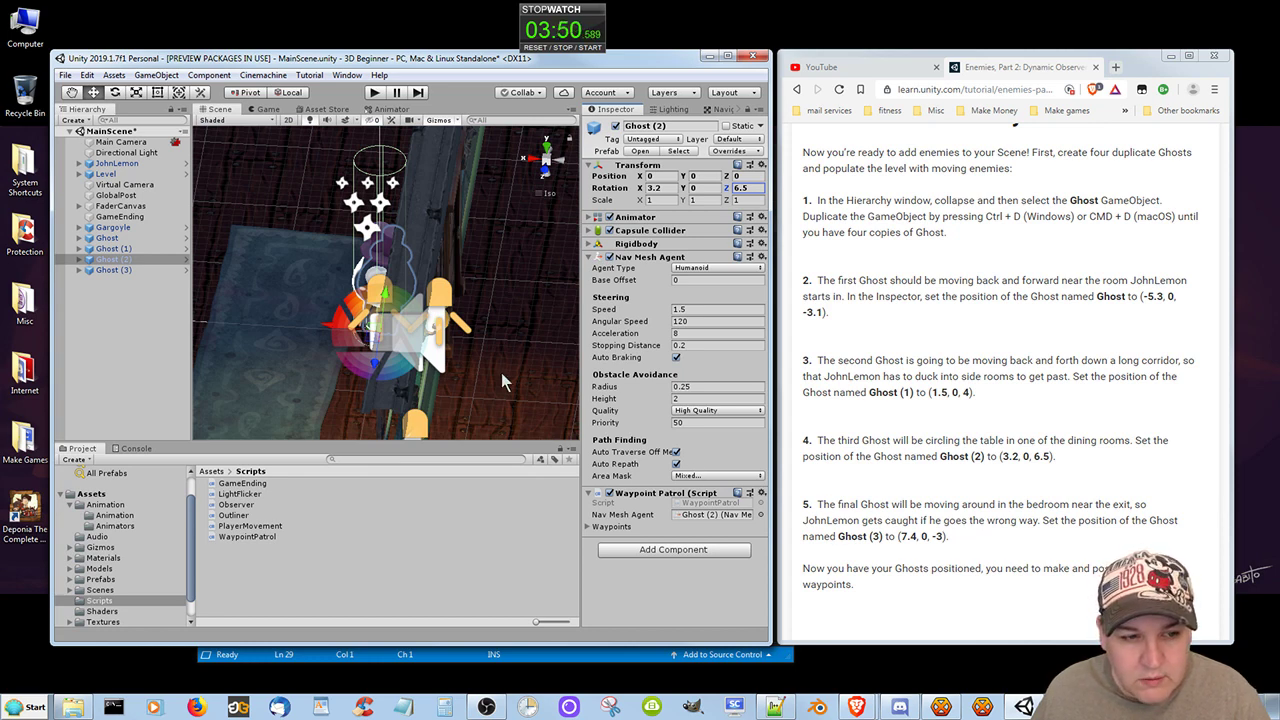
pyautogui.scroll(-5, 501, 372)
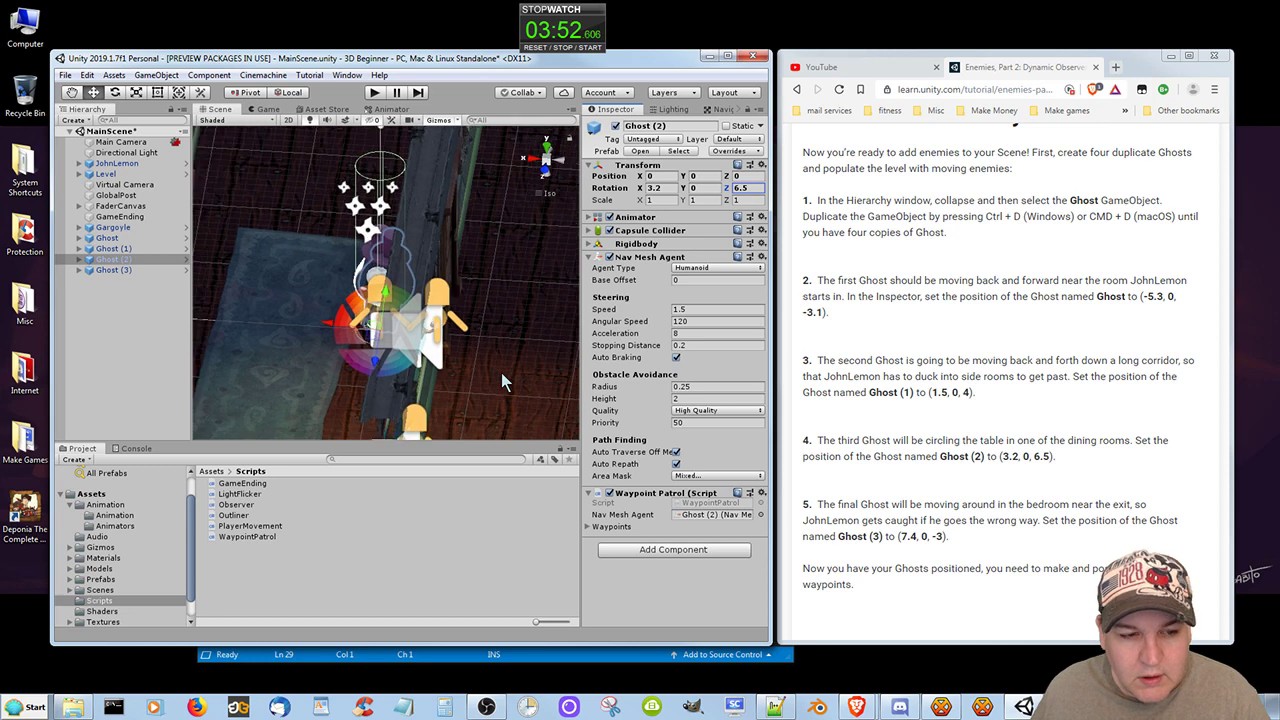
pyautogui.scroll(-5, 501, 372)
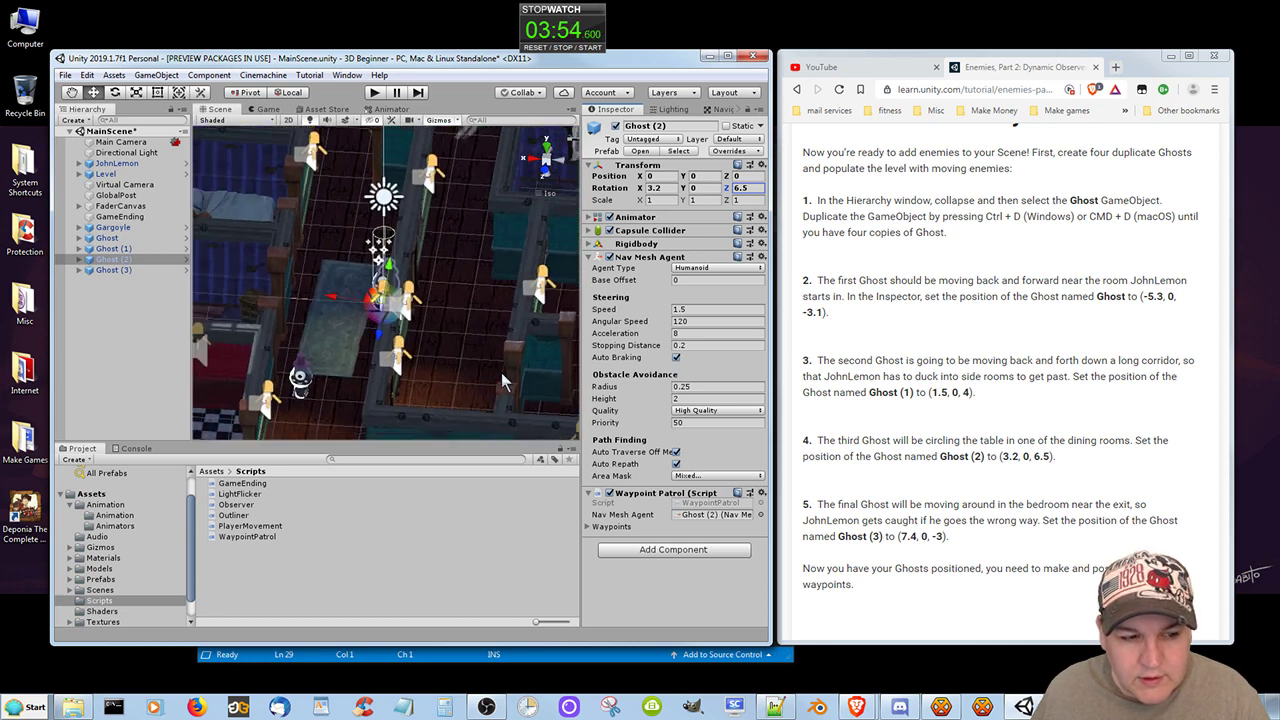
pyautogui.press('f')
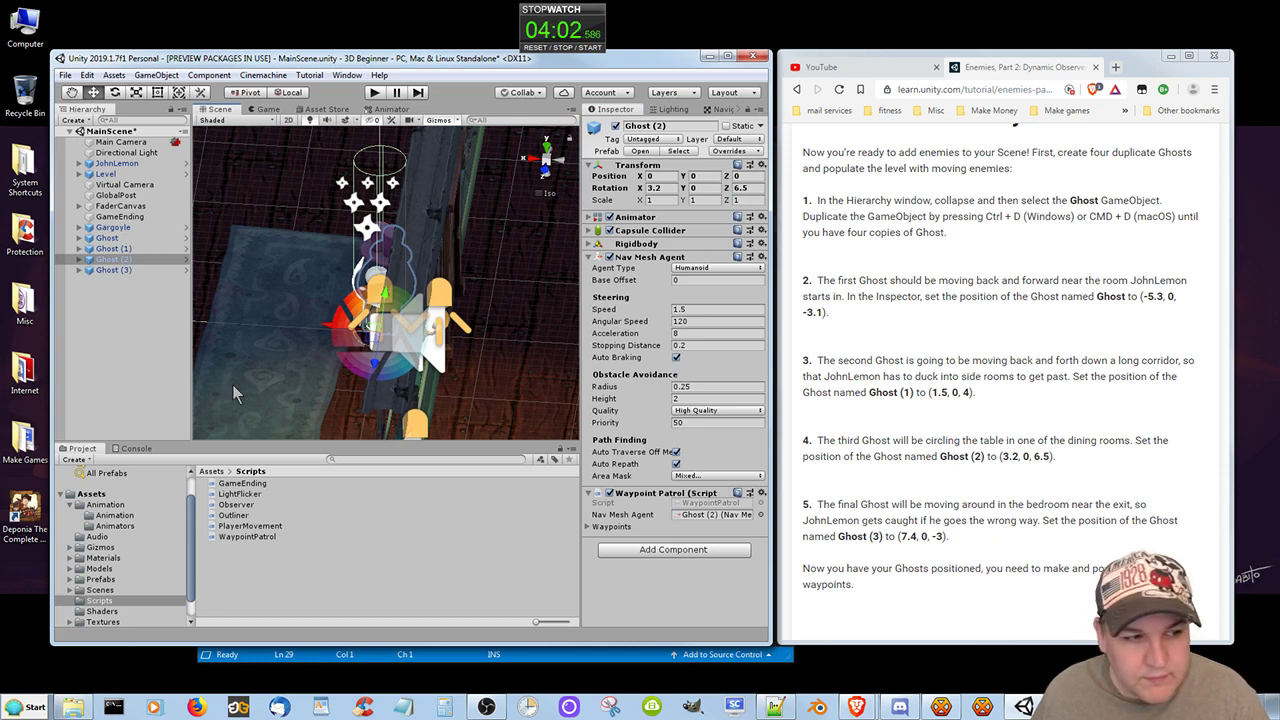
# Set the position of Ghost (3) to X 7.4 and Z -3, and focus the Scene view on it.
pyautogui.click(118, 269)
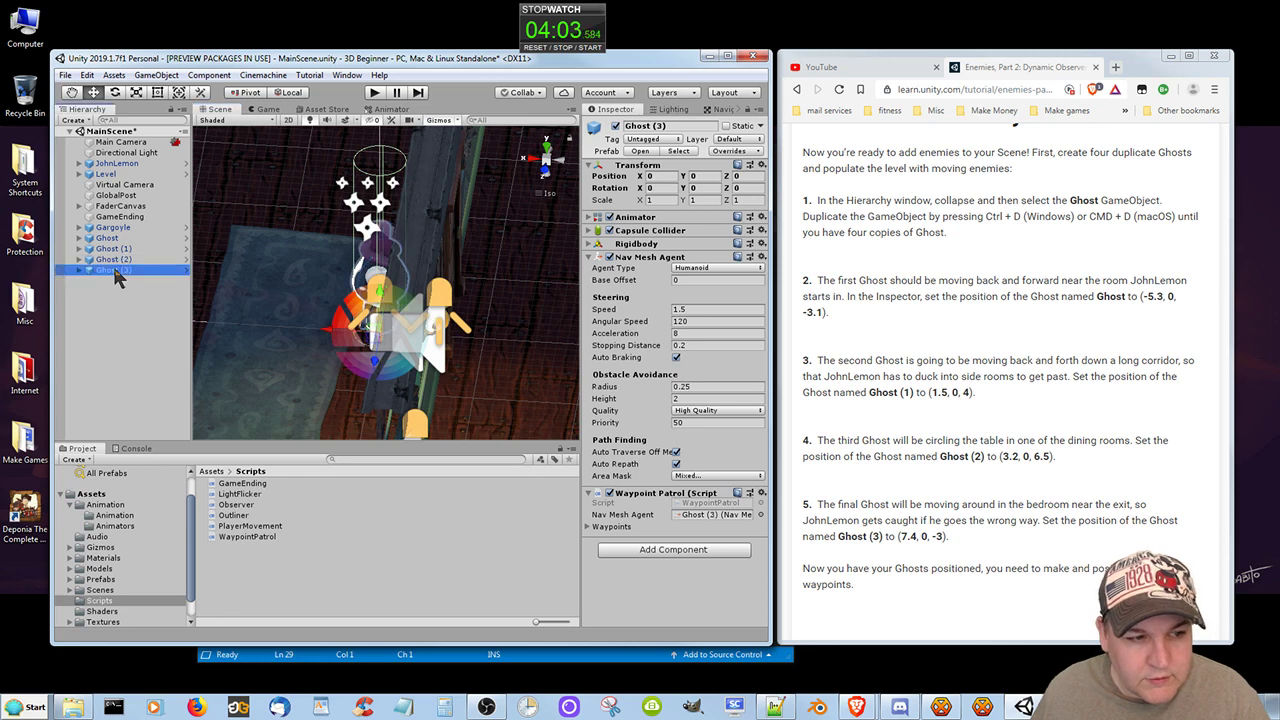
pyautogui.click(393, 453)
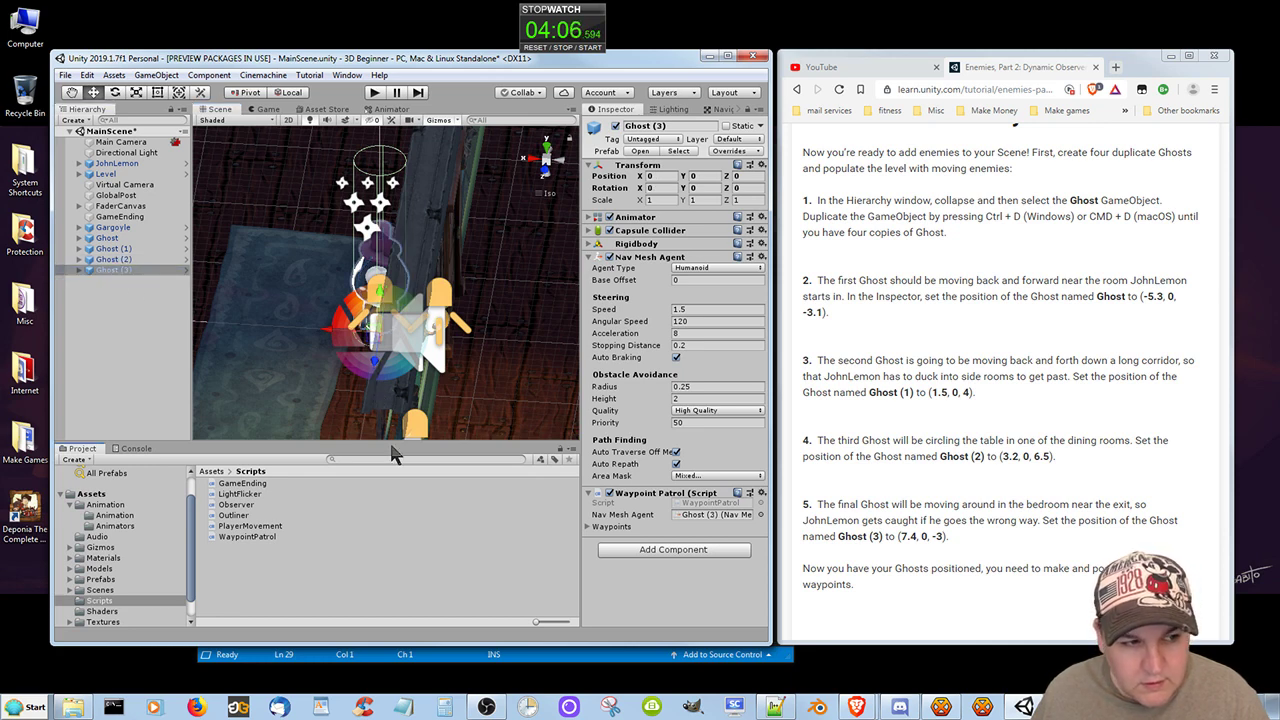
pyautogui.click(655, 178)
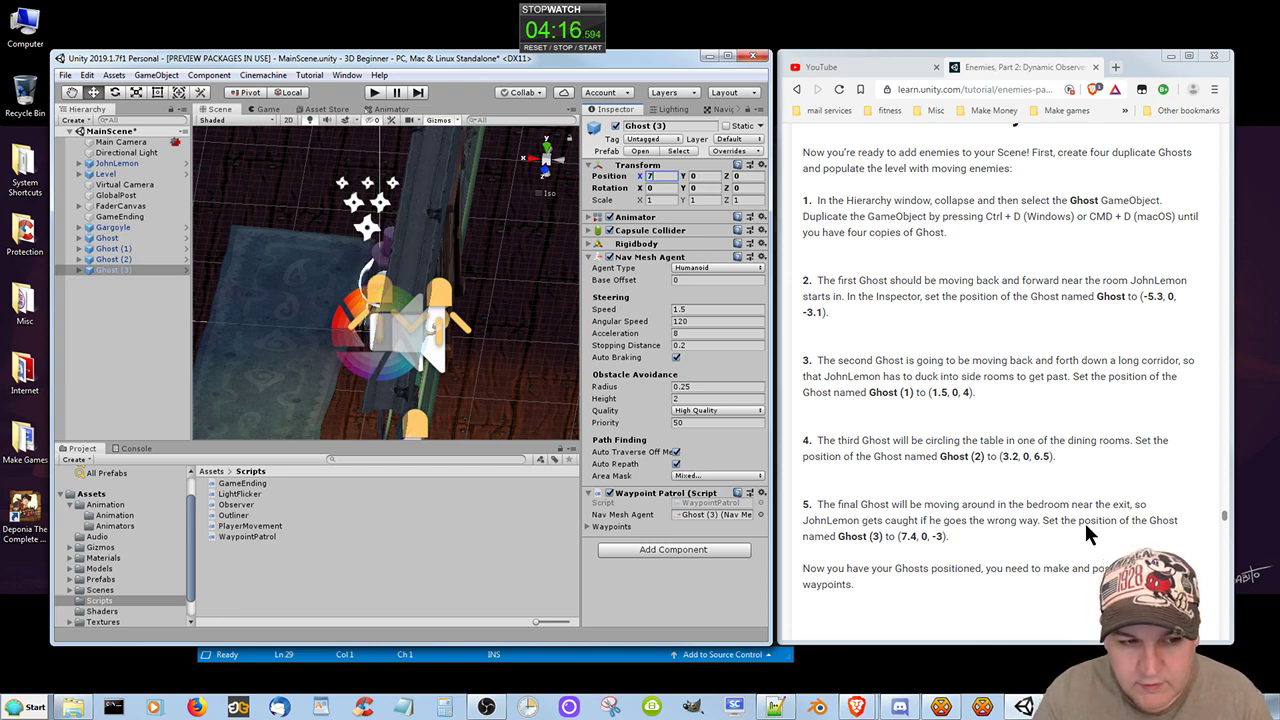
pyautogui.write('7.4')
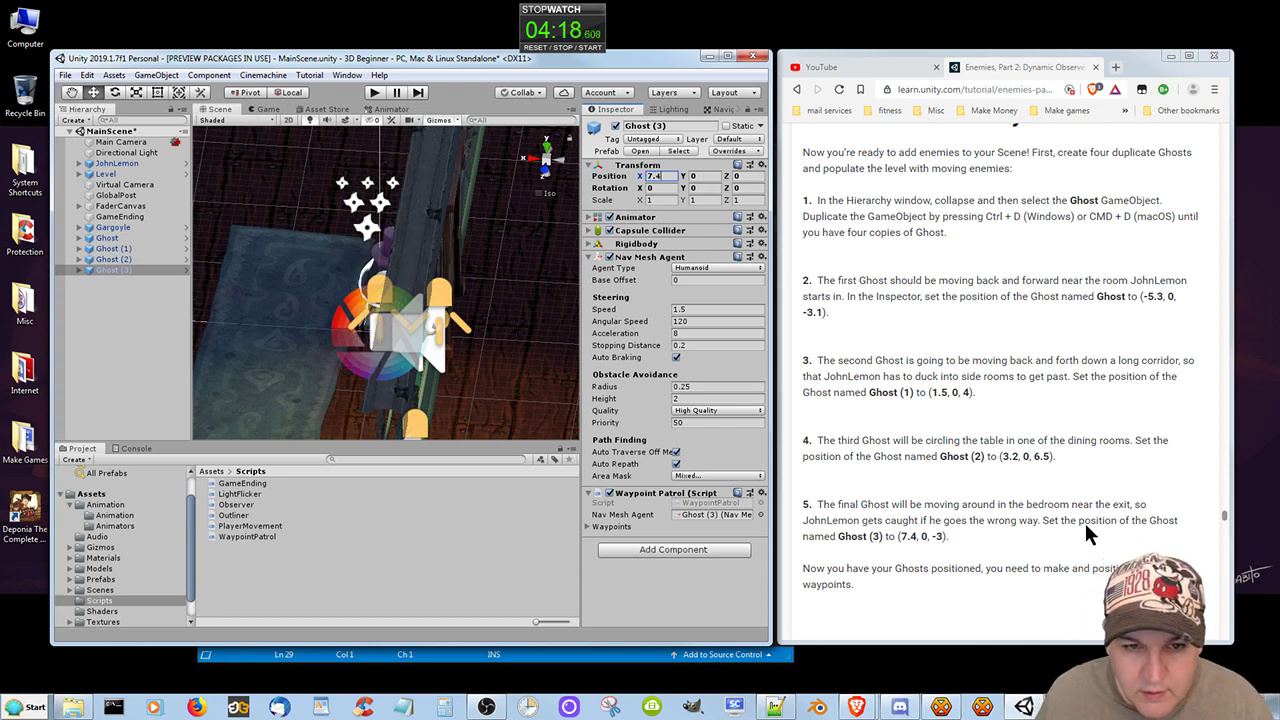
pyautogui.click(748, 176)
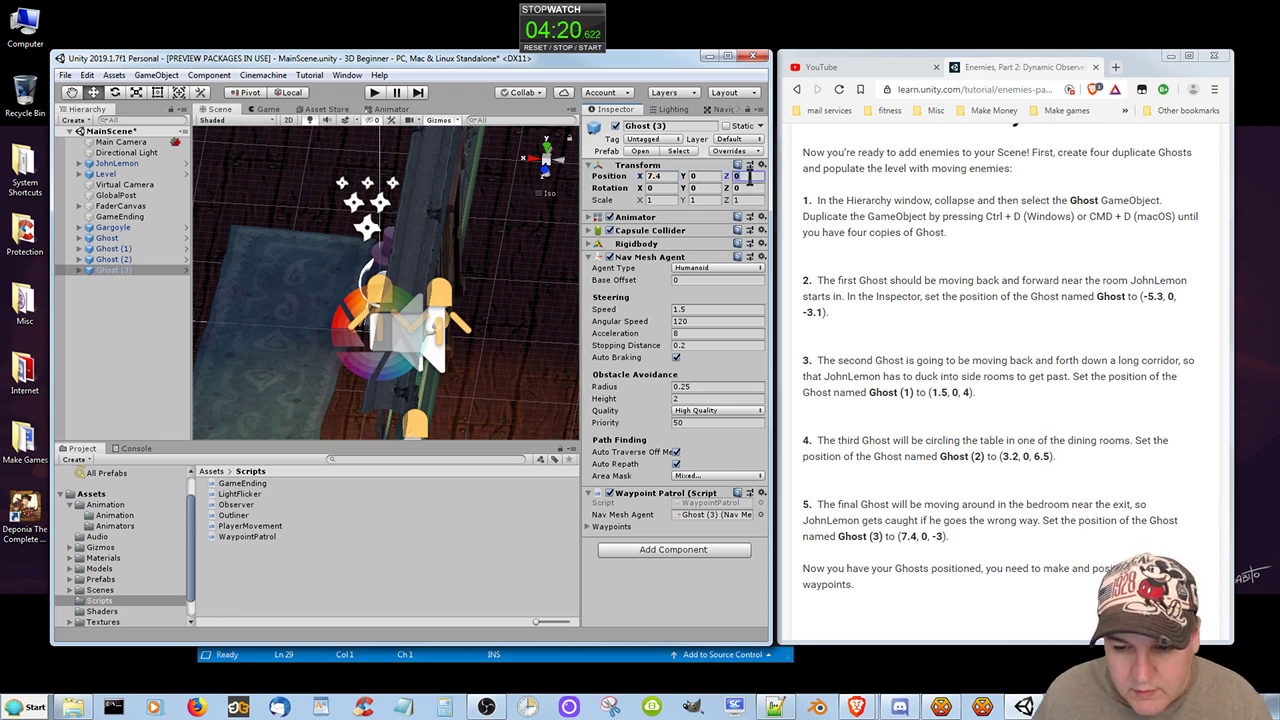
pyautogui.write('-3')
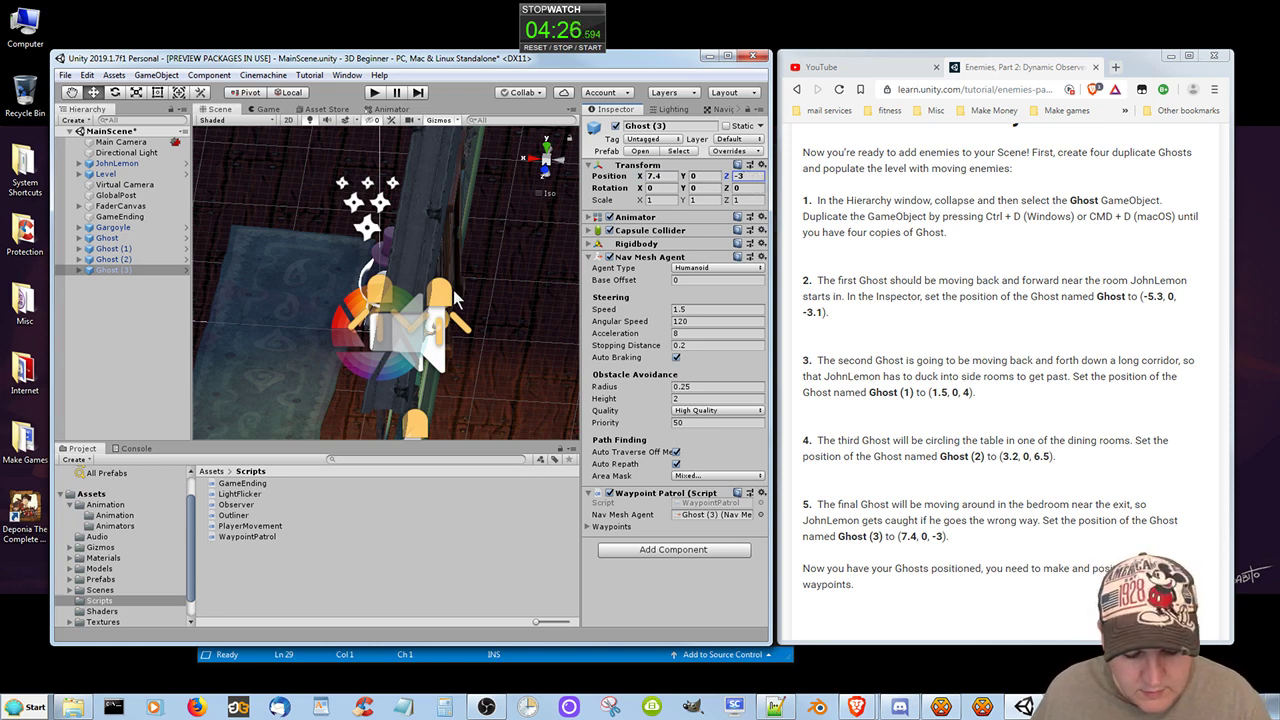
pyautogui.write('f')
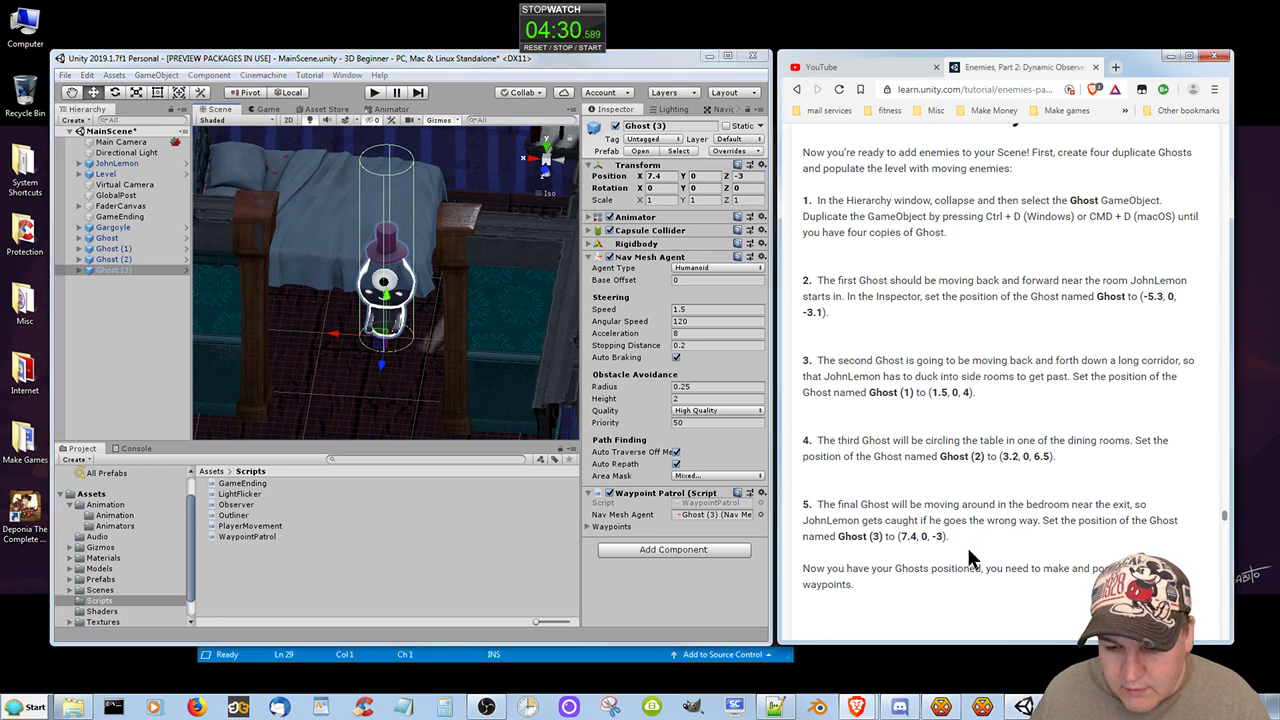
pyautogui.scroll(-2, 970, 556)
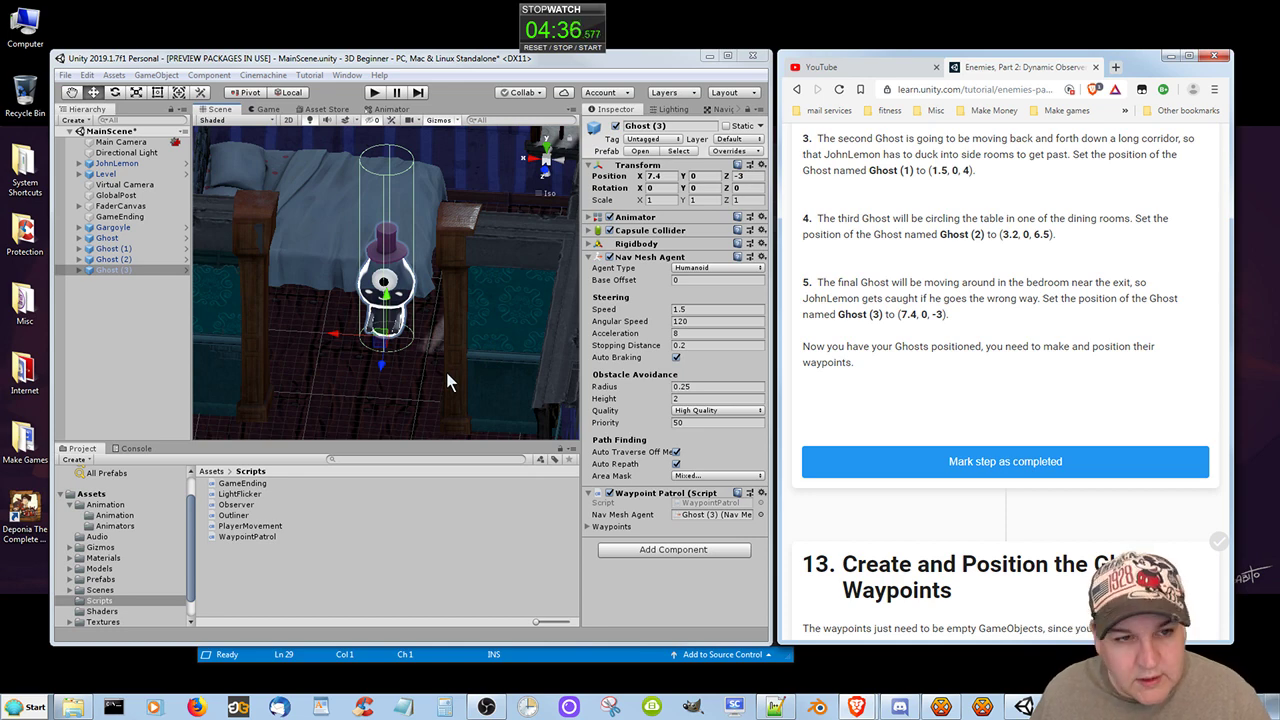
pyautogui.hotkey('ctrl', 's')
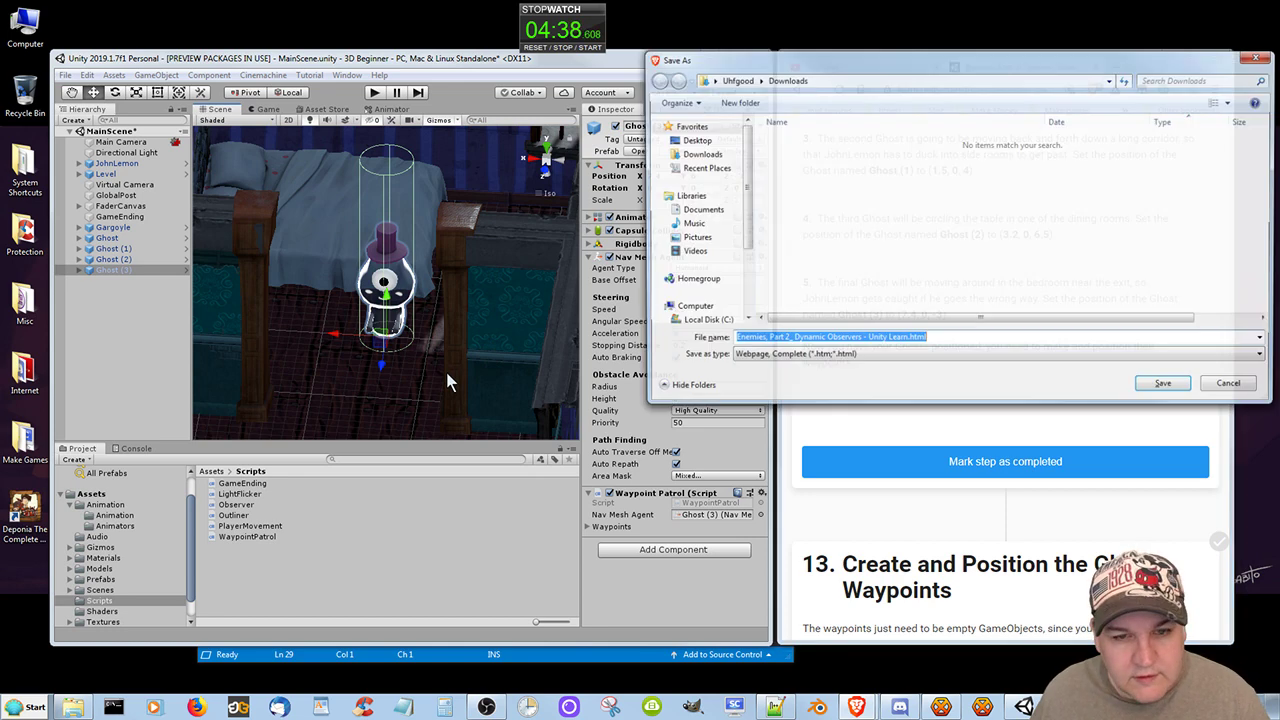
pyautogui.click(1234, 387)
# Focus the Scene view on the original Ghost and save the scene.
pyautogui.click(480, 578)
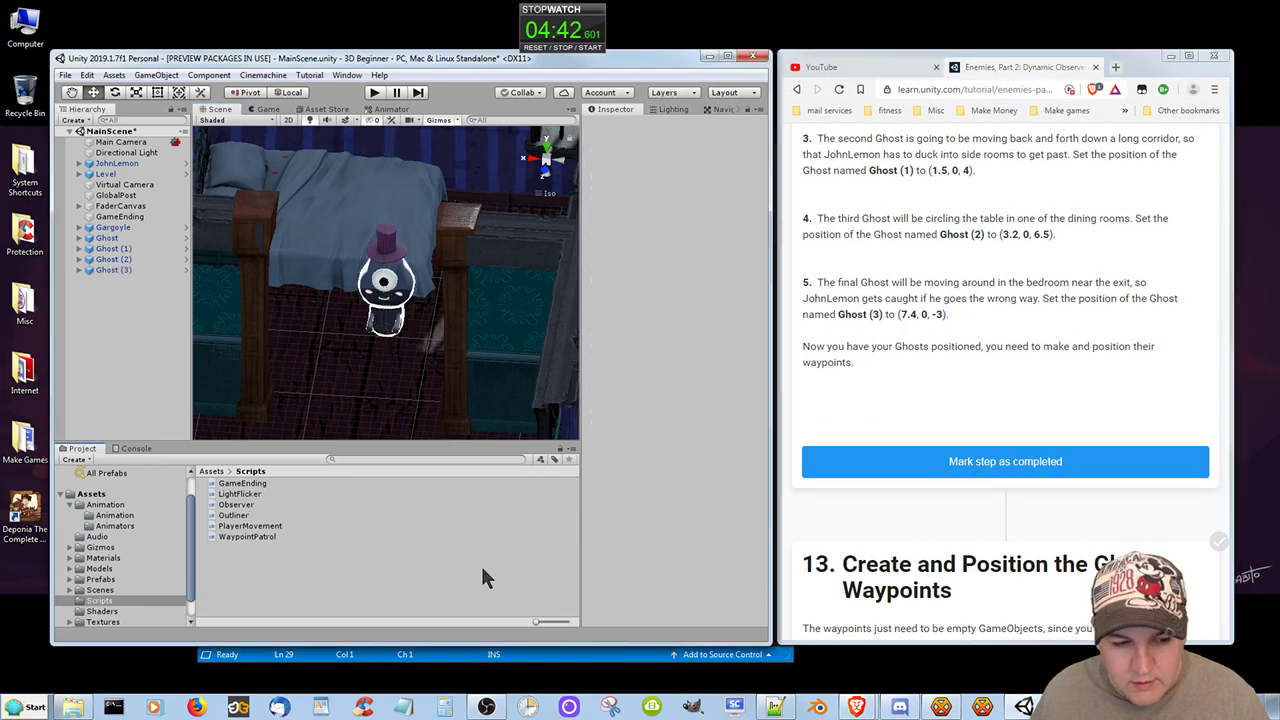
pyautogui.click(112, 238)
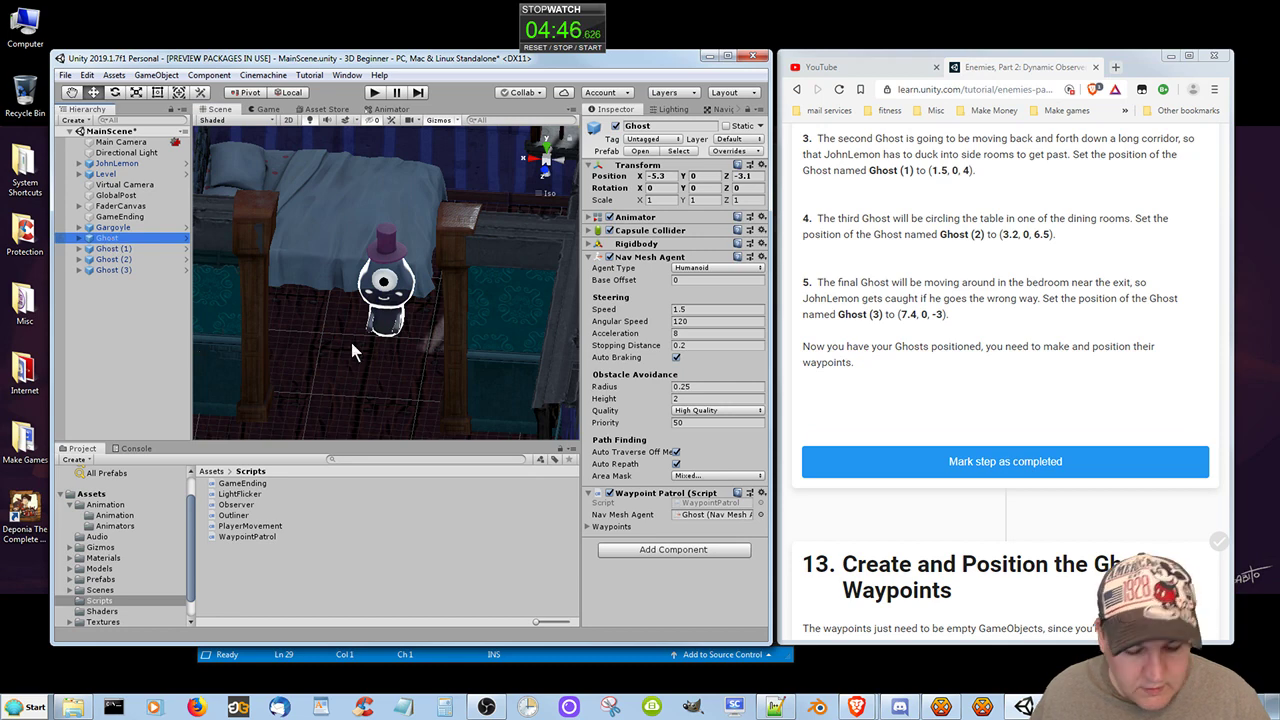
pyautogui.press('f')
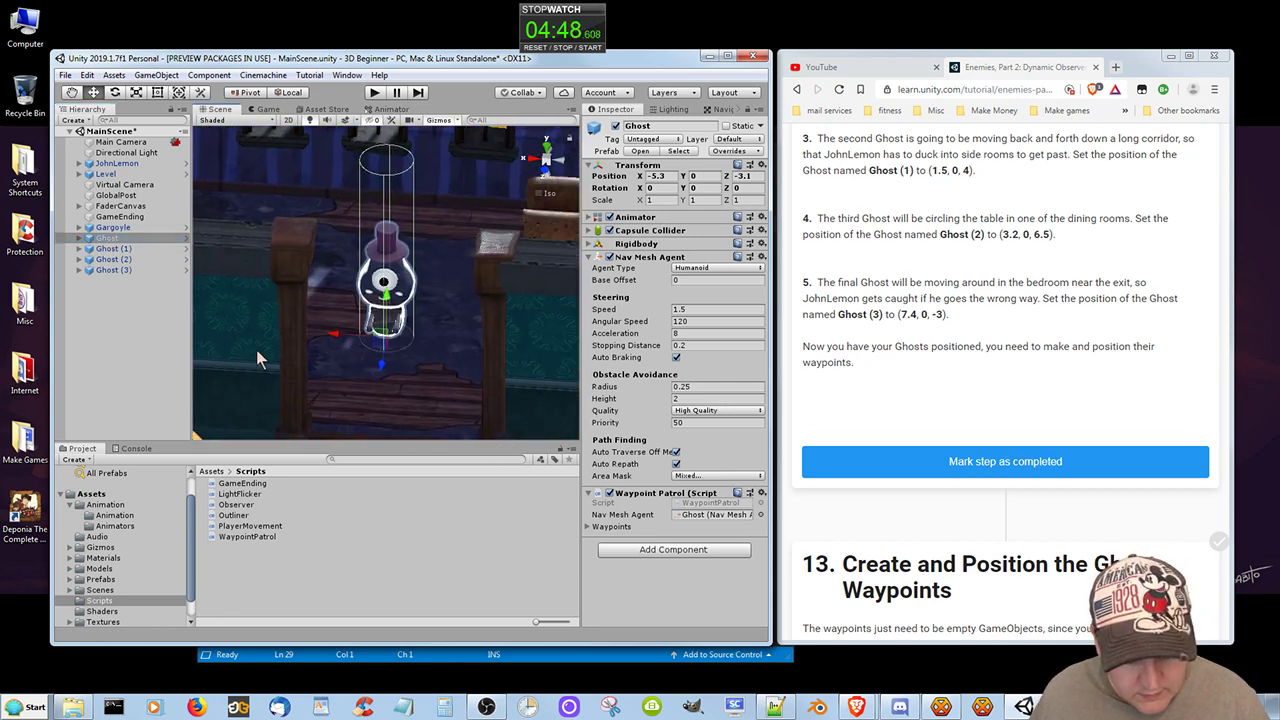
pyautogui.hotkey('ctrl', 's')
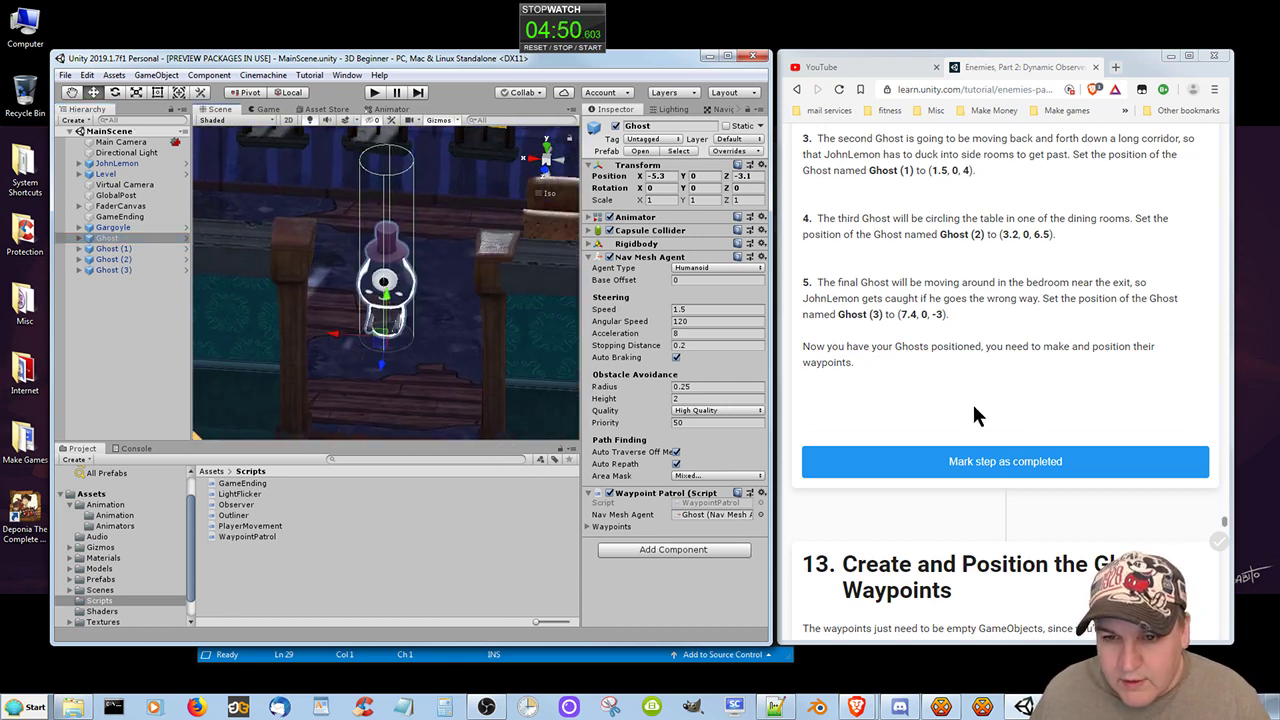
# Mark the tutorial step on positioning the Ghosts as completed and read the instructions for creating the Ghost waypoints.
pyautogui.click(950, 464)
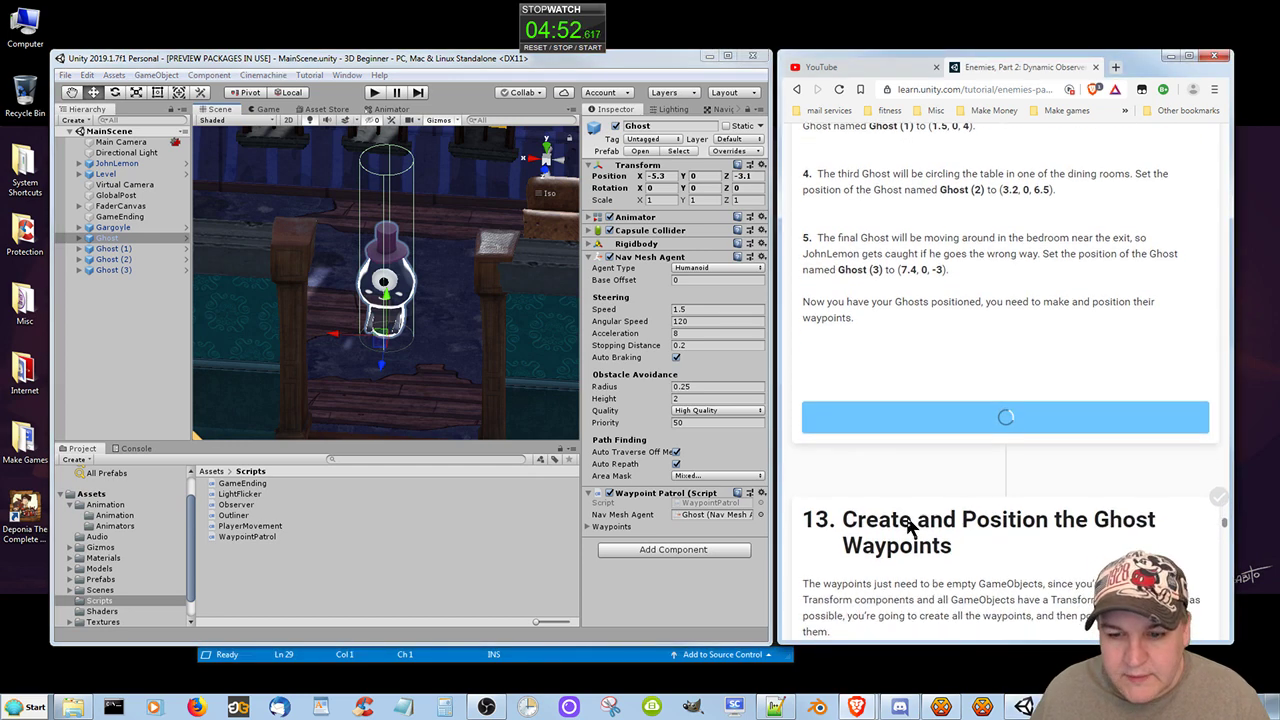
pyautogui.scroll(-2, 907, 520)
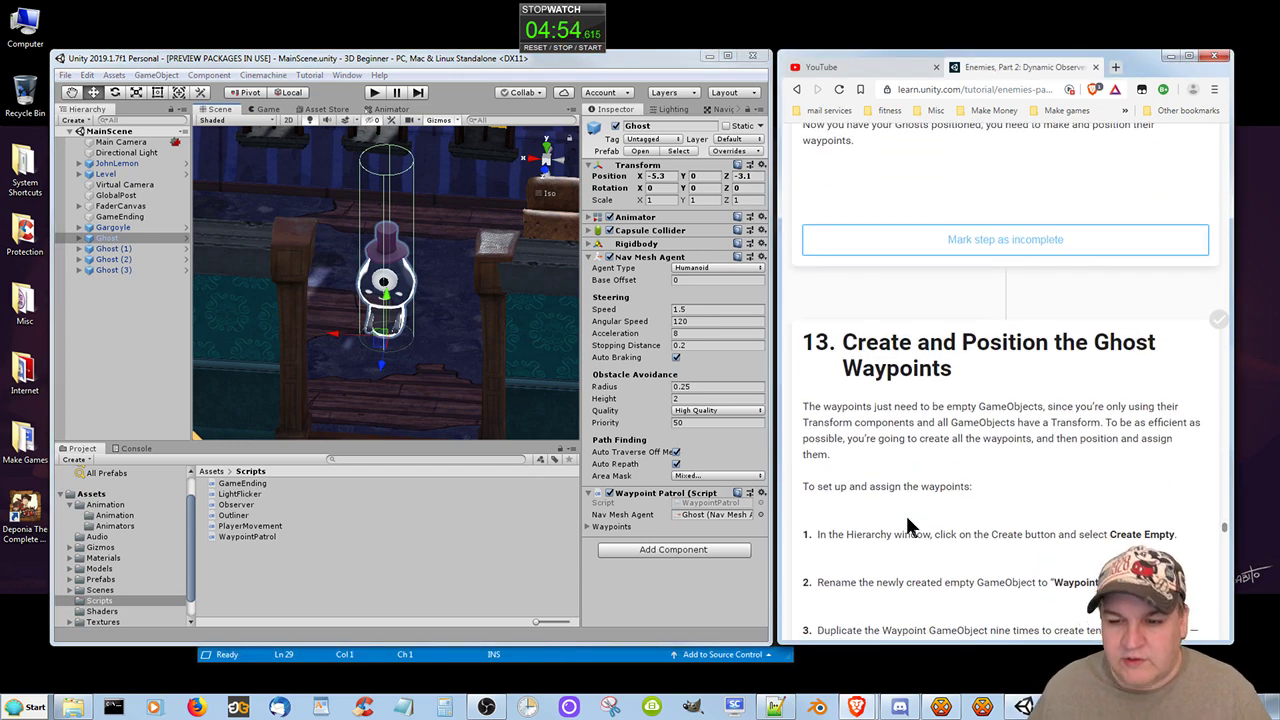
pyautogui.scroll(-2, 895, 517)
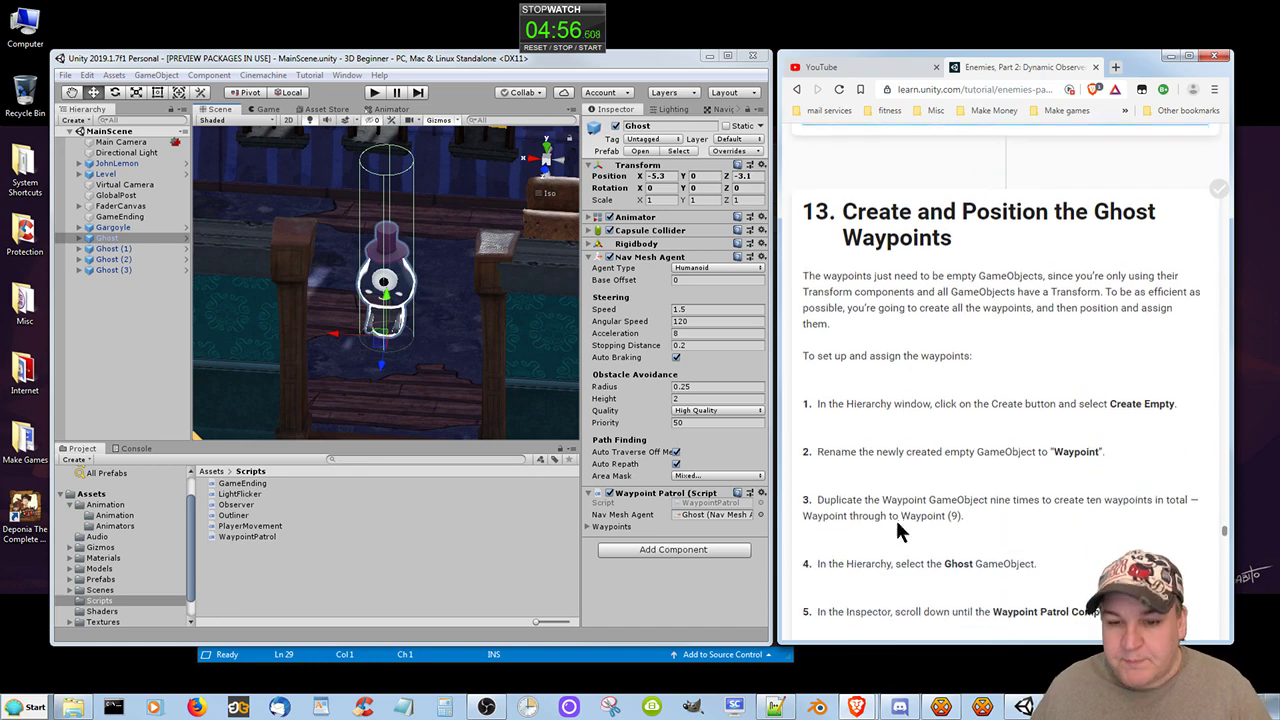
pyautogui.scroll(-2, 893, 520)
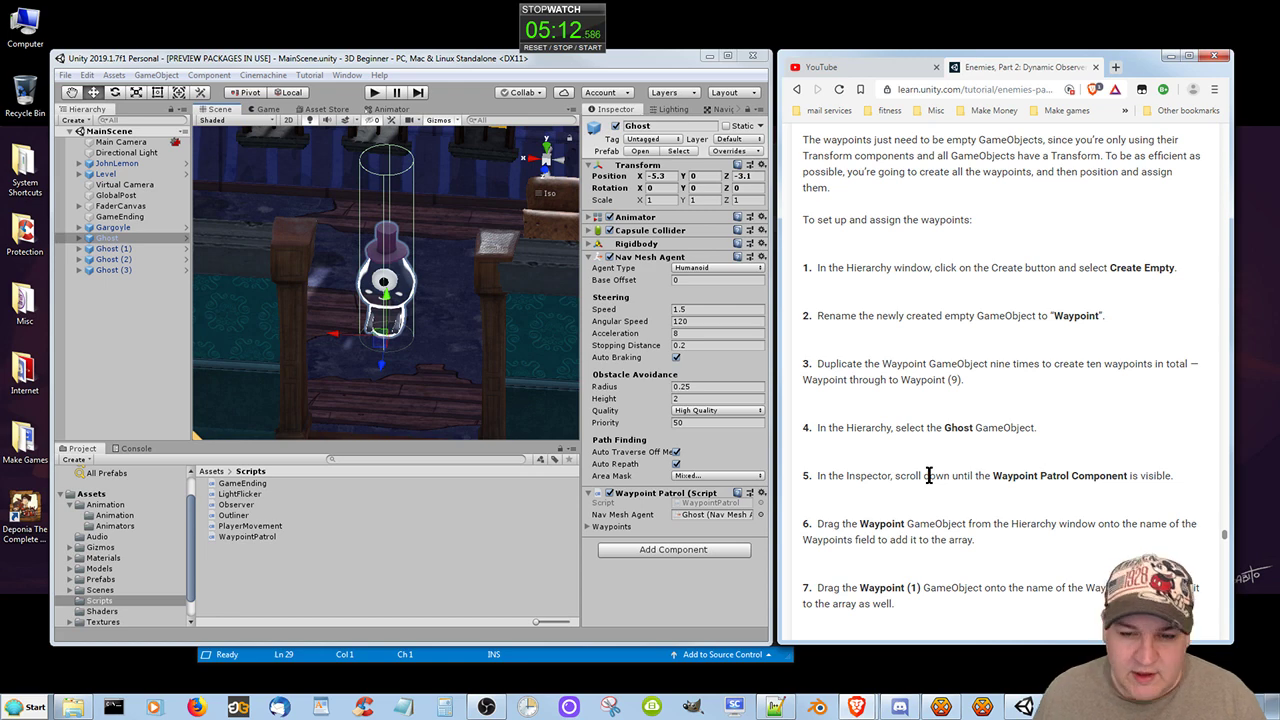
pyautogui.scroll(-2, 910, 290)
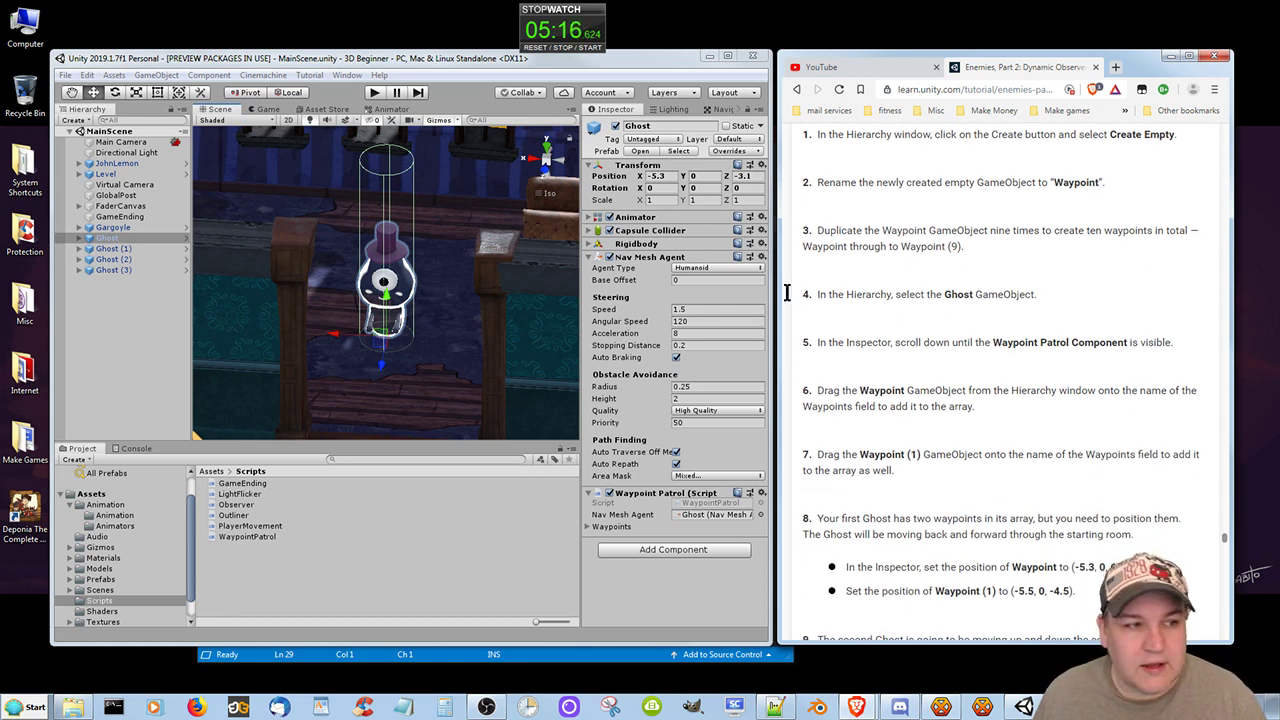
# Create an empty GameObject in the scene hierarchy and rename it Waypoint.
pyautogui.click(84, 121)
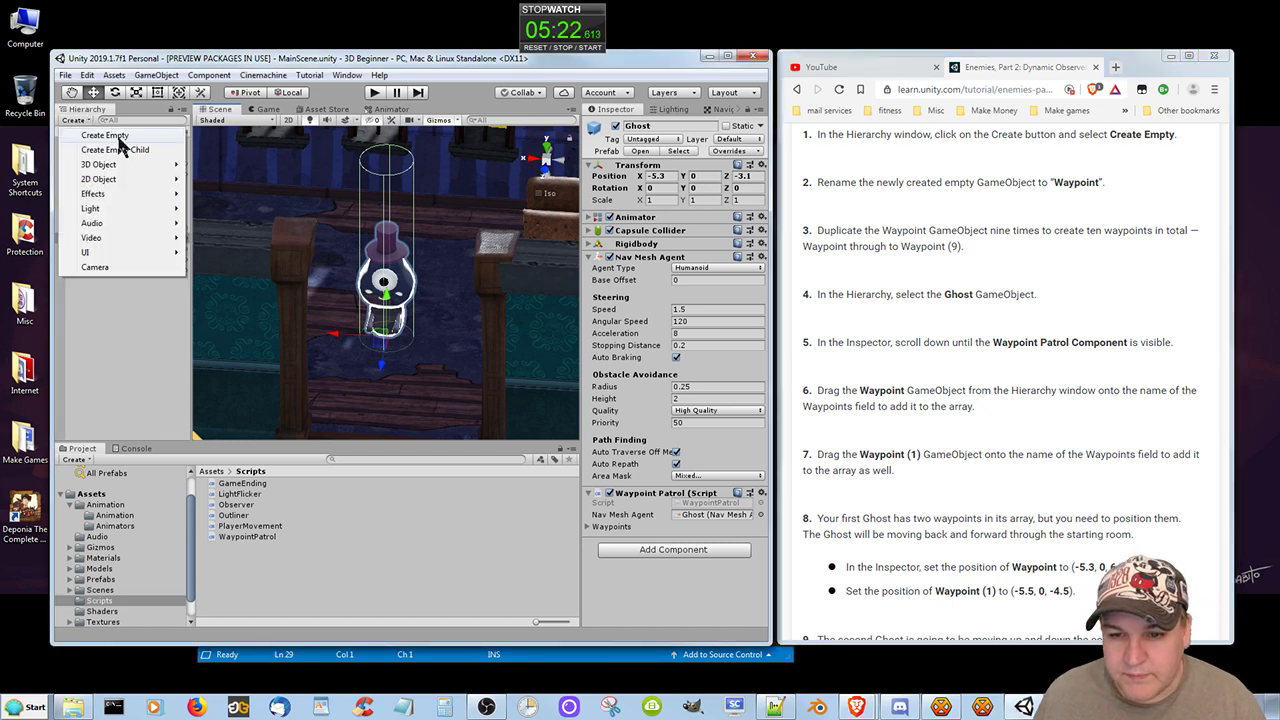
pyautogui.click(118, 137)
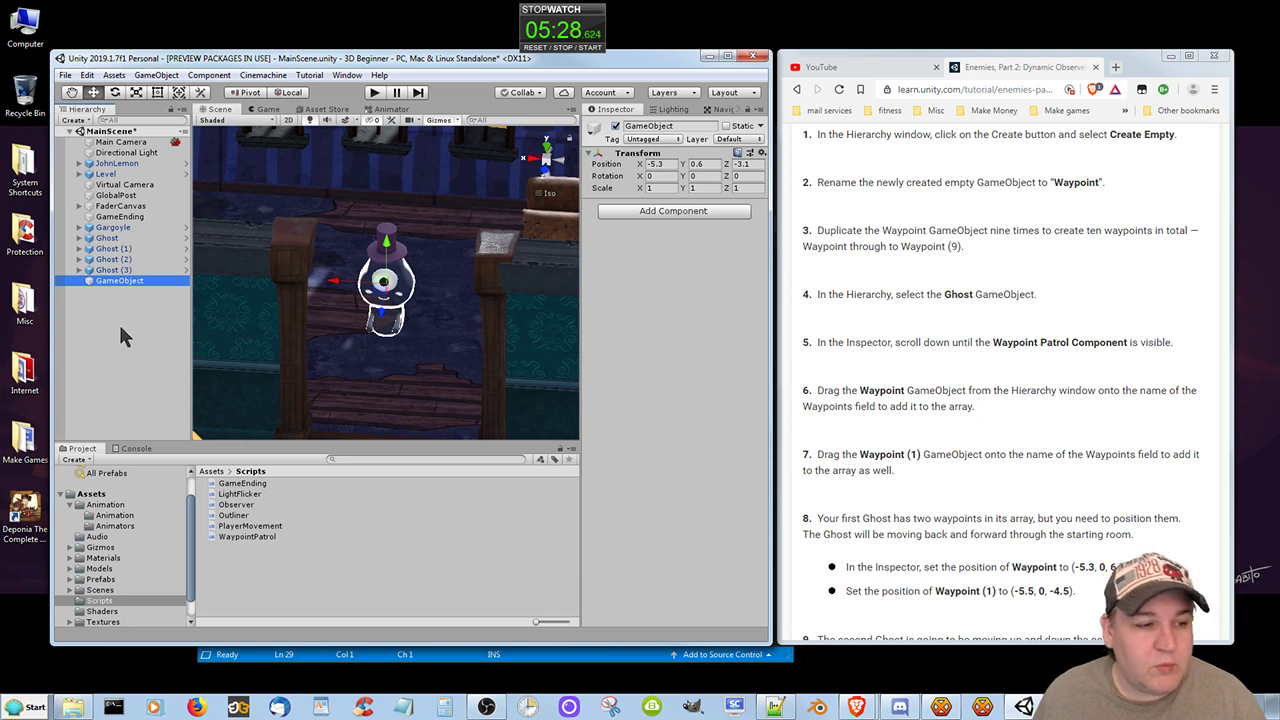
pyautogui.rightClick(125, 281)
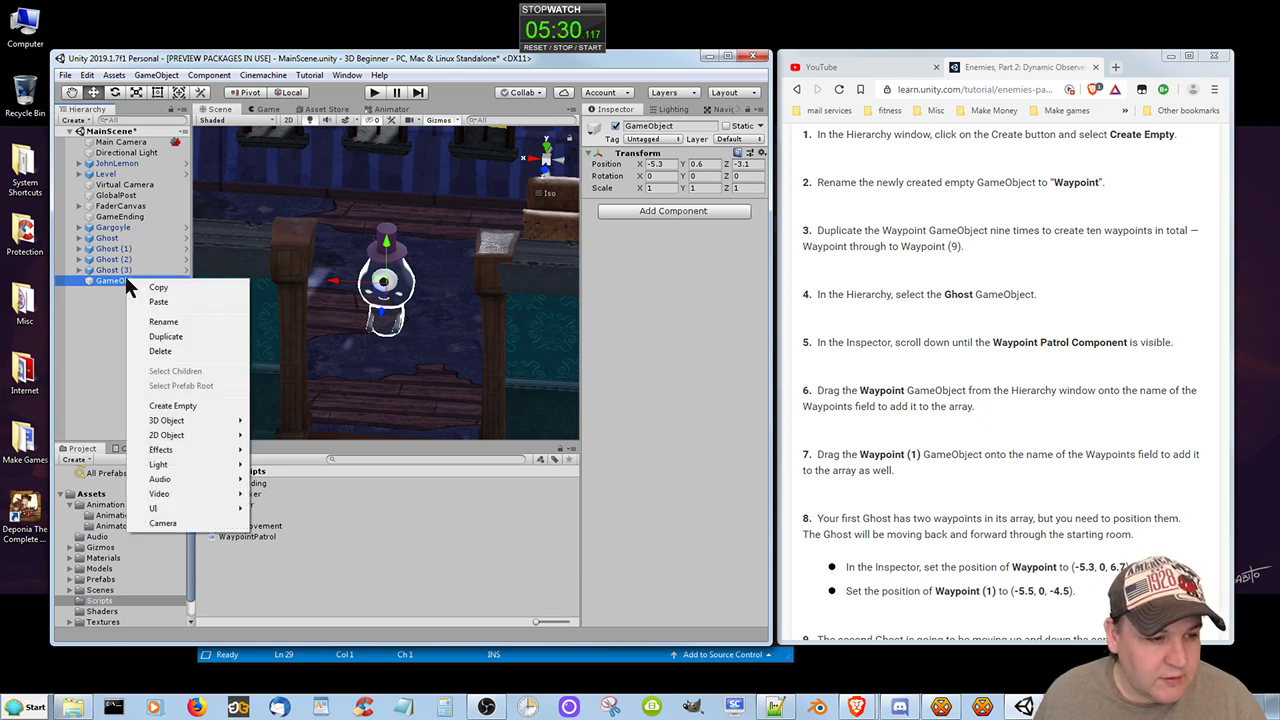
pyautogui.click(163, 322)
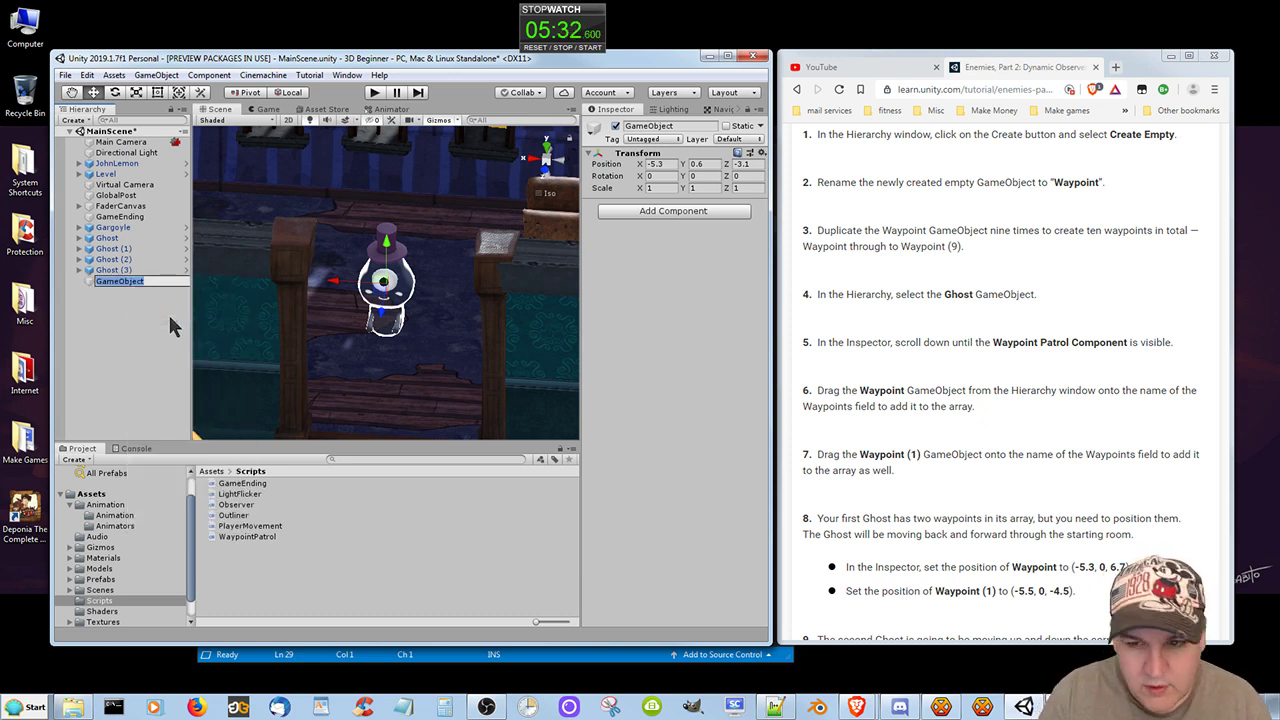
pyautogui.write('Waypoint')
pyautogui.press('Return')
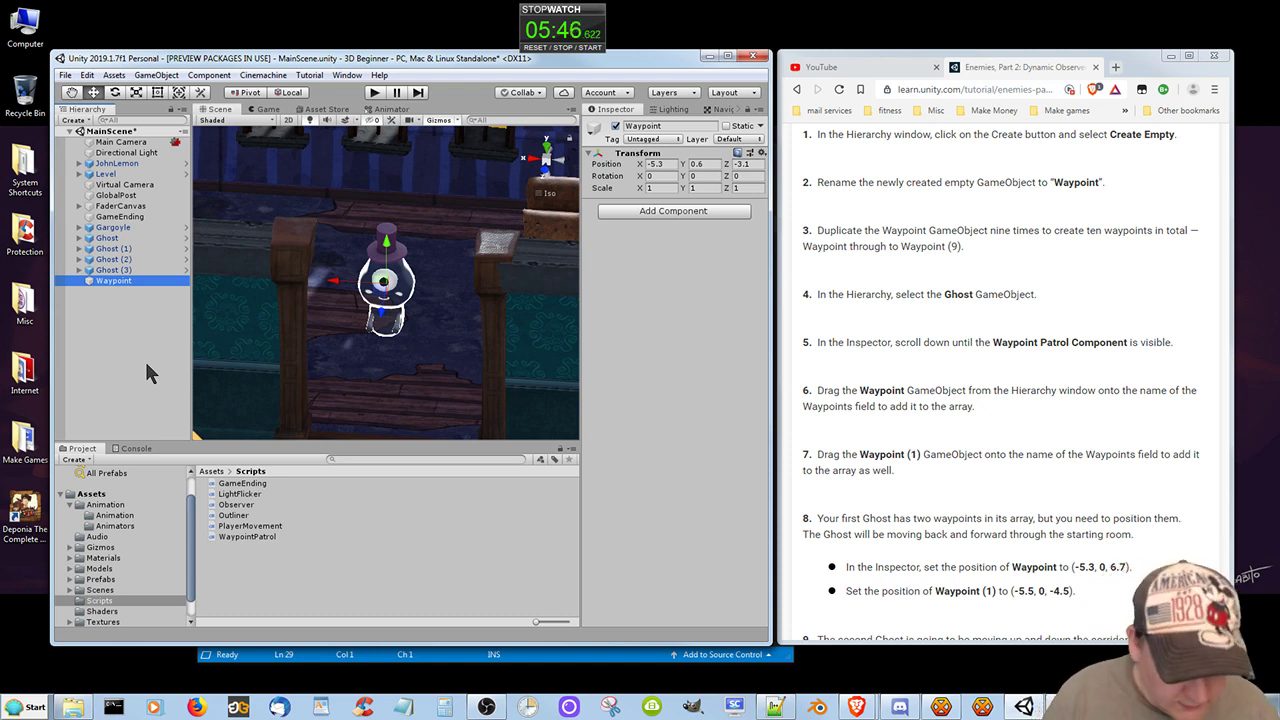
# Duplicate the Waypoint GameObject nine times, giving Waypoint through Waypoint (9).
pyautogui.hotkey('ctrl', 'd')
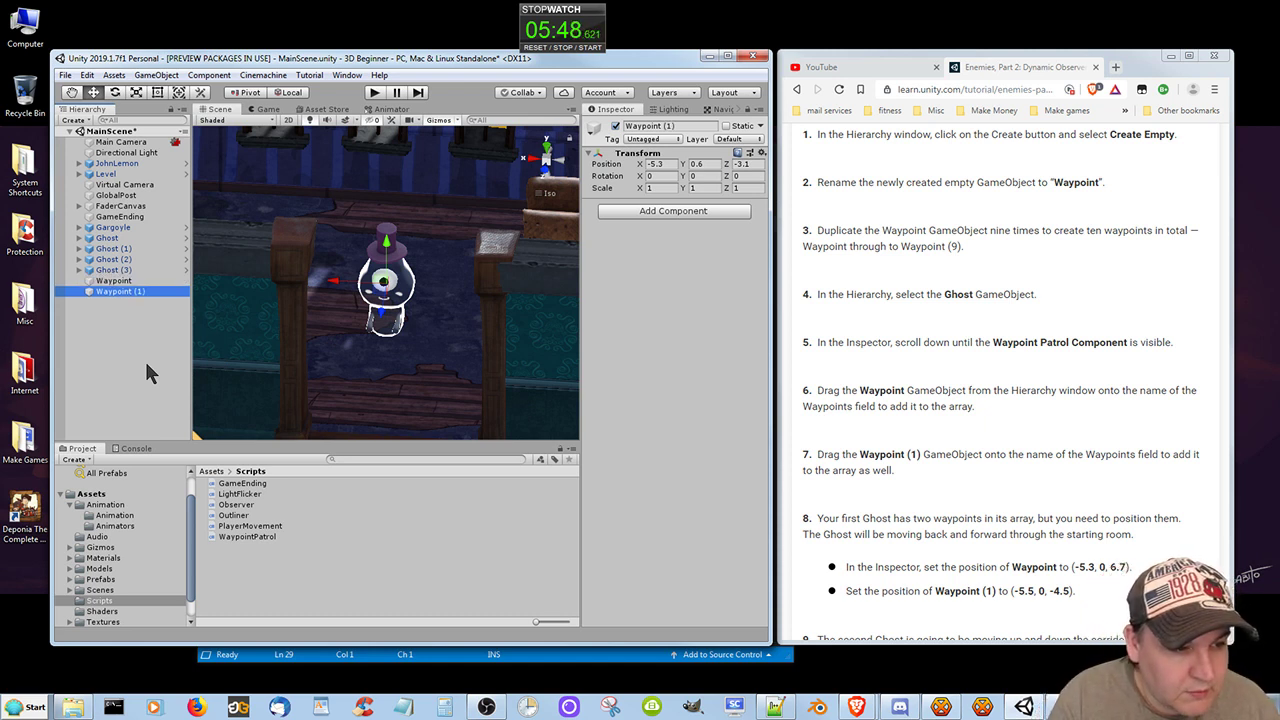
pyautogui.hotkey('ctrl', 'd')
pyautogui.hotkey('ctrl', 'd')
pyautogui.hotkey('ctrl', 'd')
pyautogui.hotkey('ctrl', 'd')
pyautogui.hotkey('ctrl', 'd')
pyautogui.hotkey('ctrl', 'd')
pyautogui.hotkey('ctrl', 'd')
pyautogui.hotkey('ctrl', 'd')
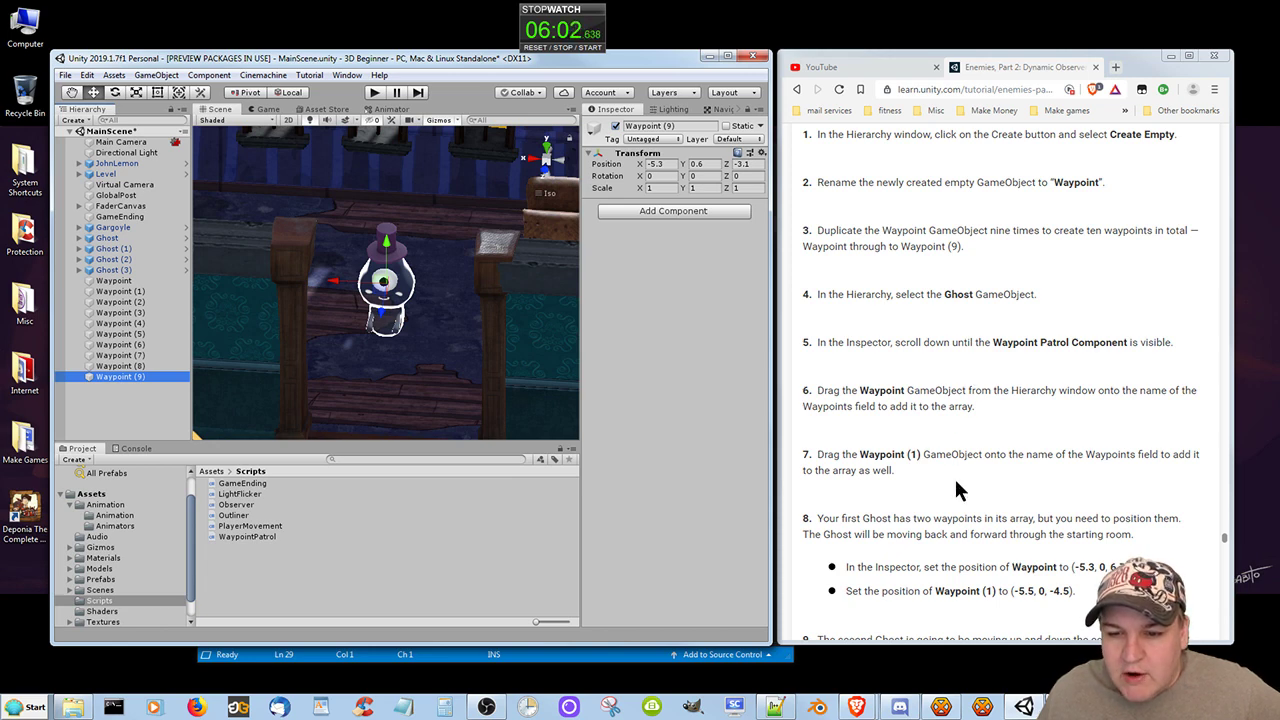
# Assign Waypoint and Waypoint (1) to the Waypoints array of the original Ghost's Waypoint Patrol component.
pyautogui.click(107, 238)
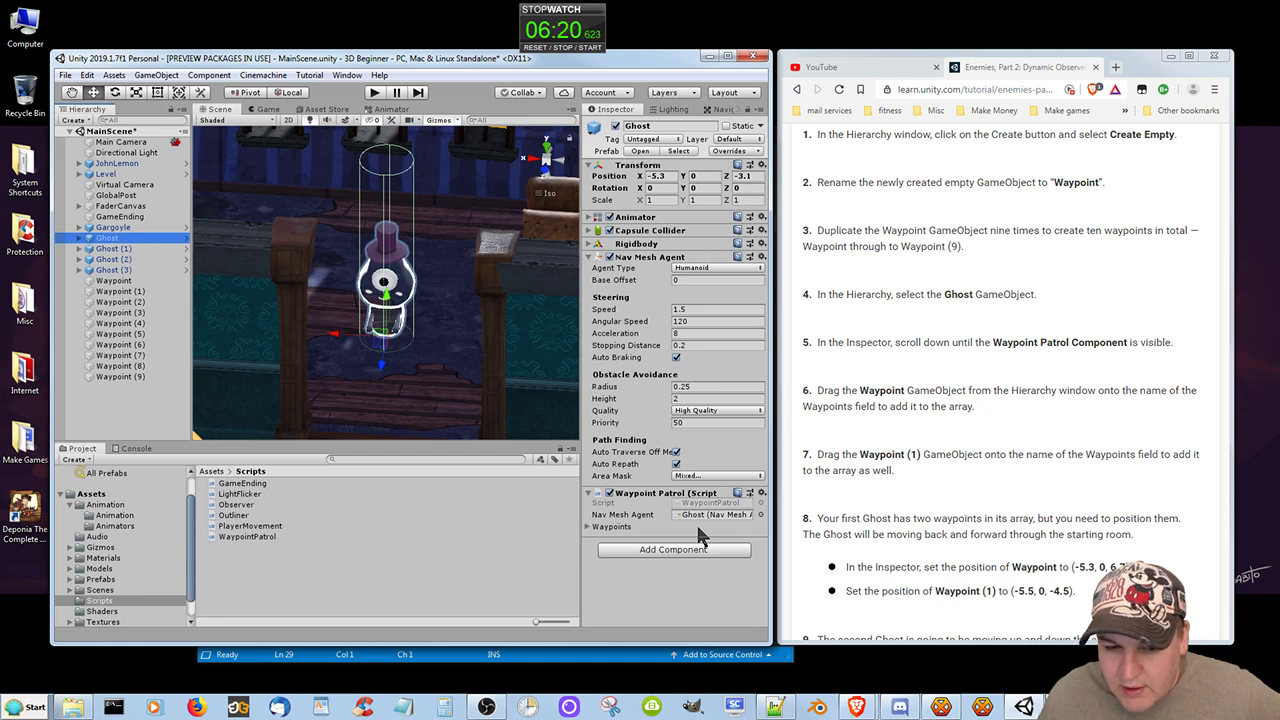
pyautogui.click(588, 527)
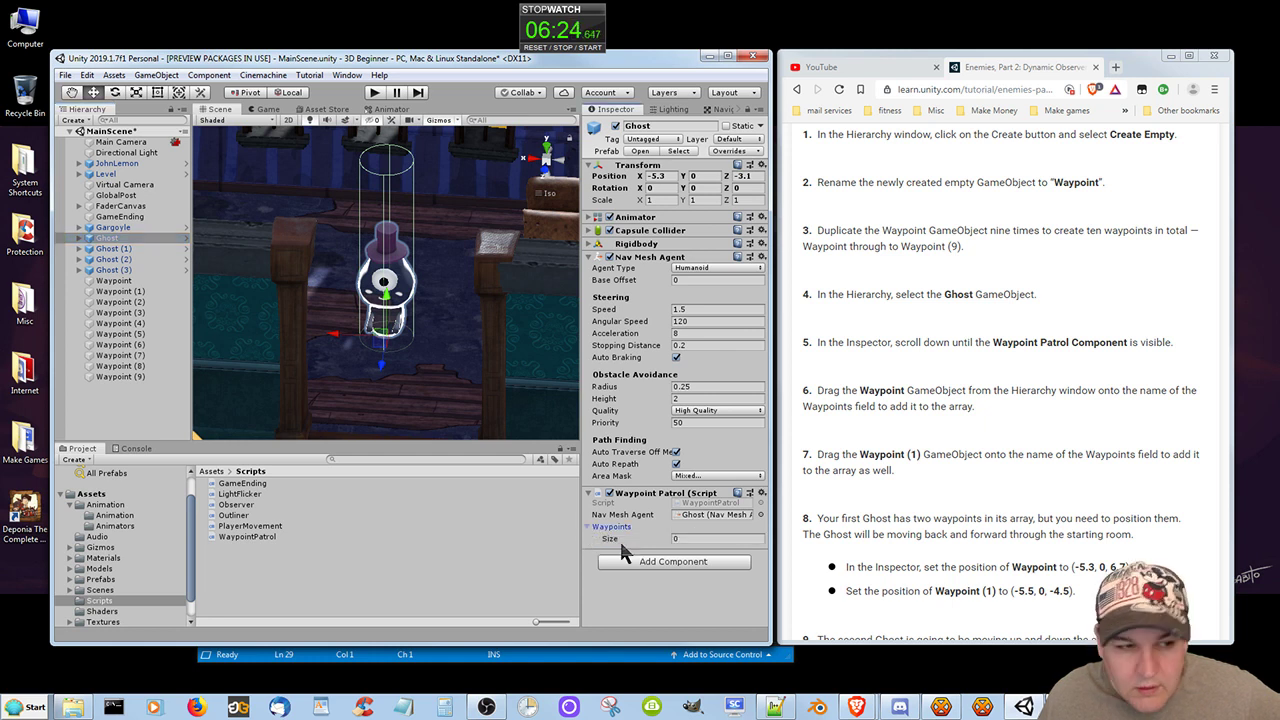
pyautogui.click(114, 284)
pyautogui.moveTo(385, 418); pyautogui.dragTo(625, 537)
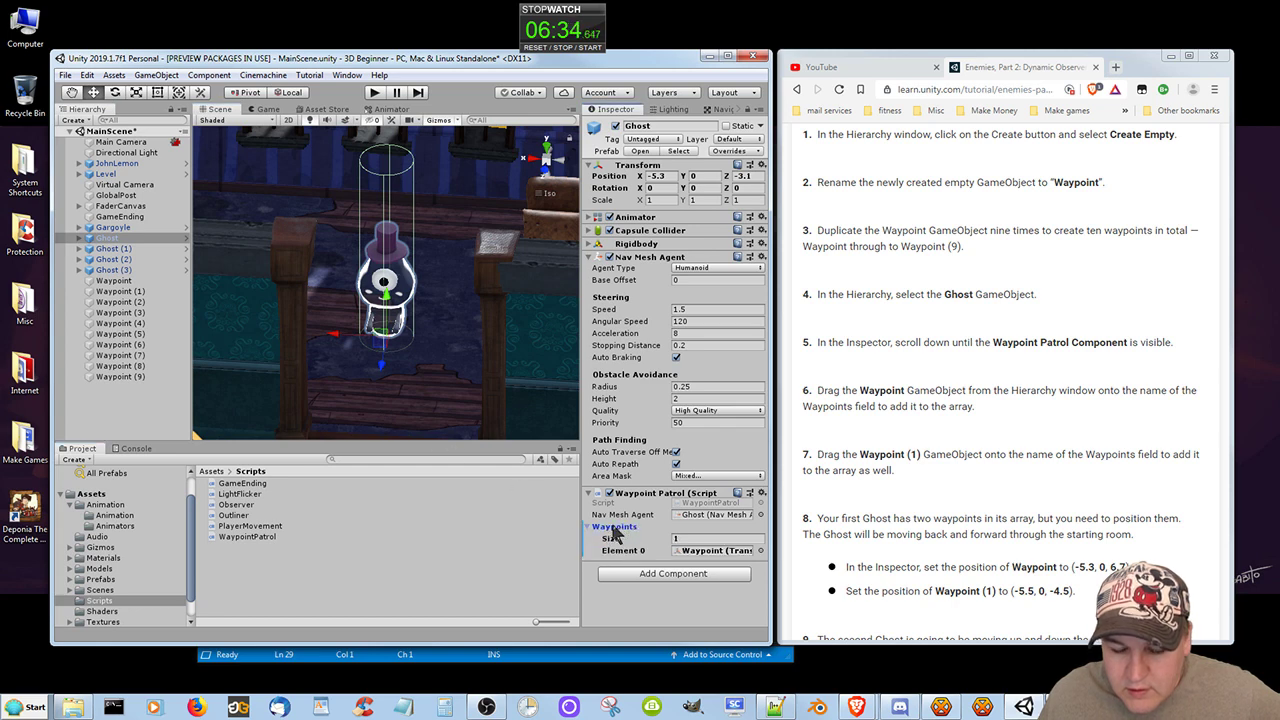
pyautogui.click(990, 437)
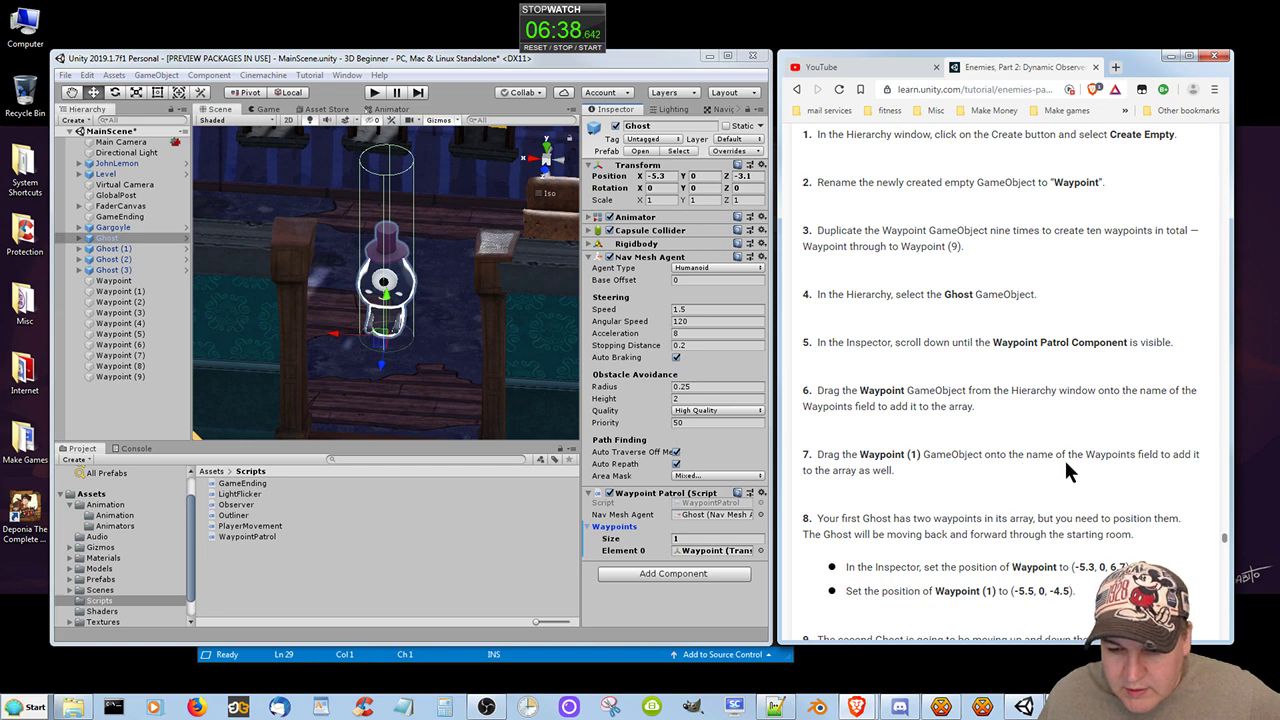
pyautogui.click(111, 290)
pyautogui.moveTo(111, 290); pyautogui.dragTo(628, 533)
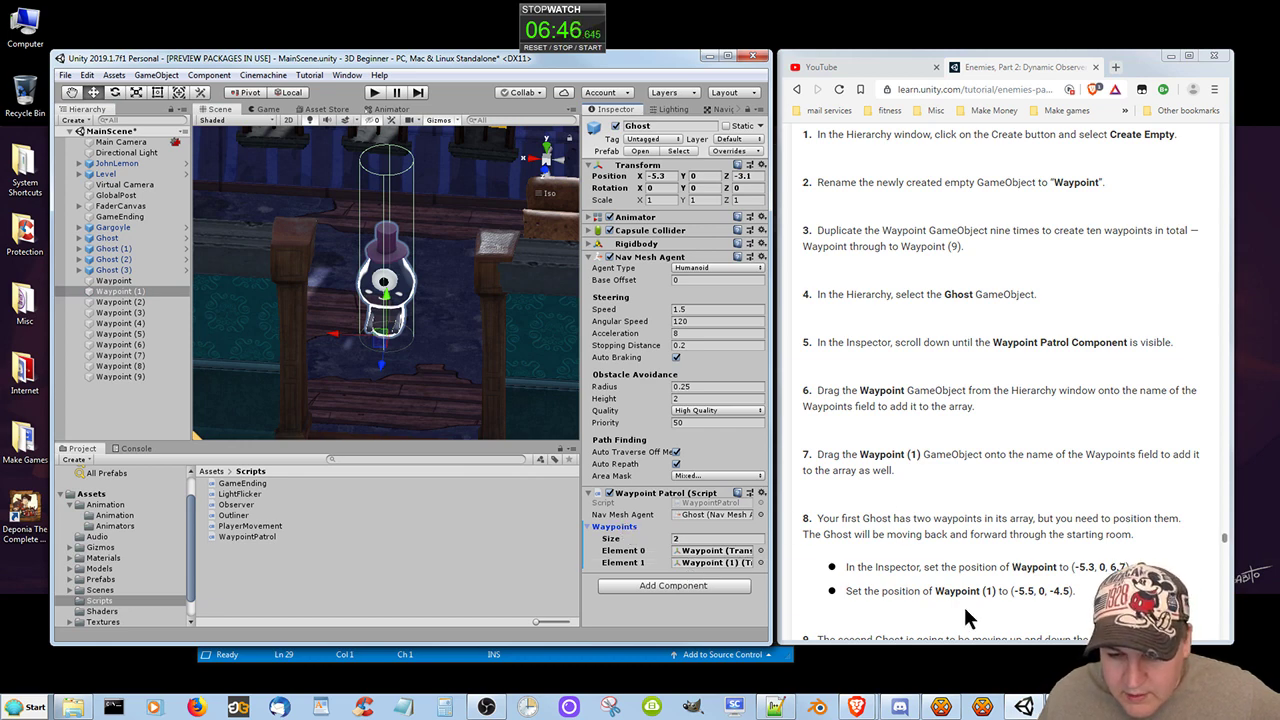
pyautogui.scroll(-1, 952, 546)
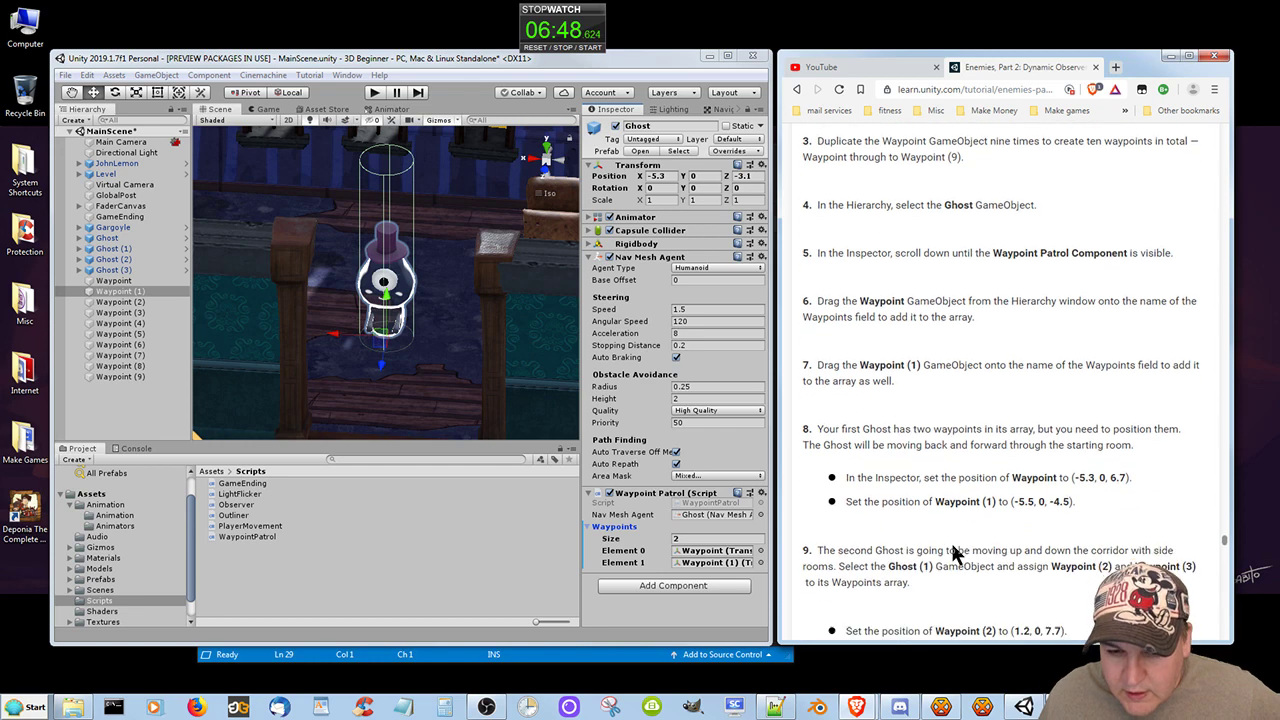
# Set the Z position of the original Waypoint GameObject to 6.7, following the tutorial's positioning instructions.
pyautogui.scroll(-1, 950, 540)
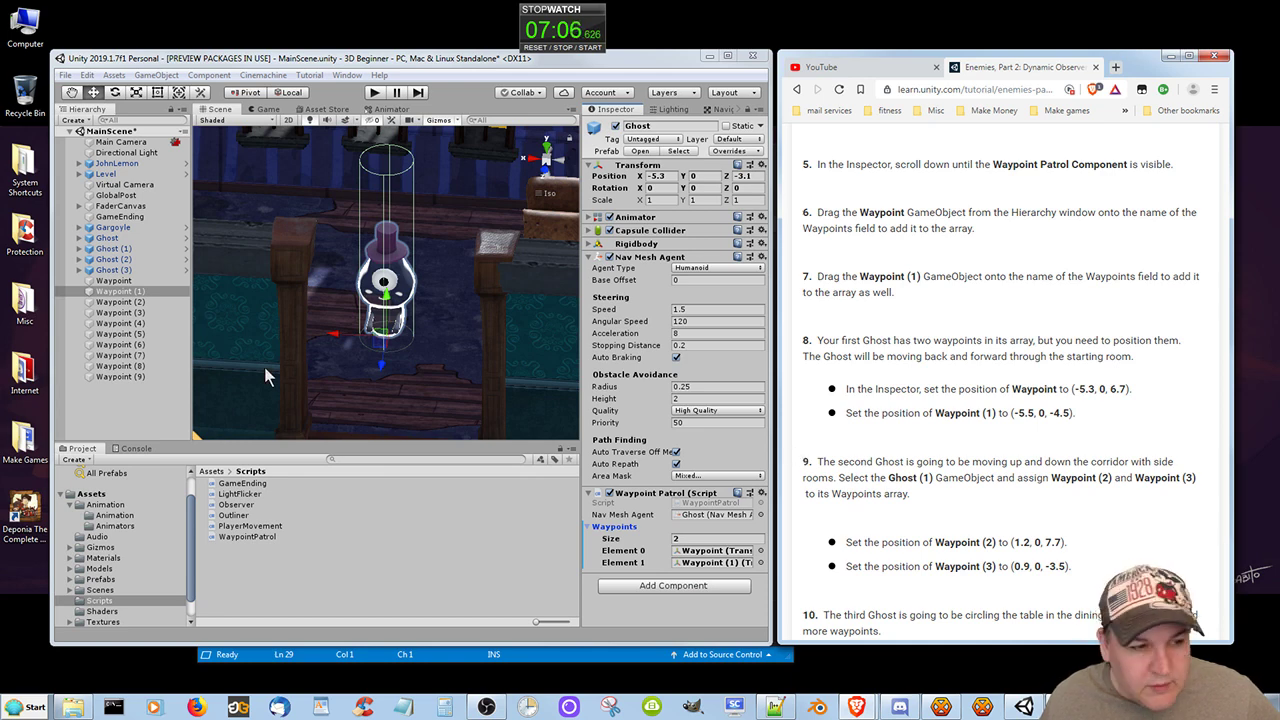
pyautogui.click(117, 291)
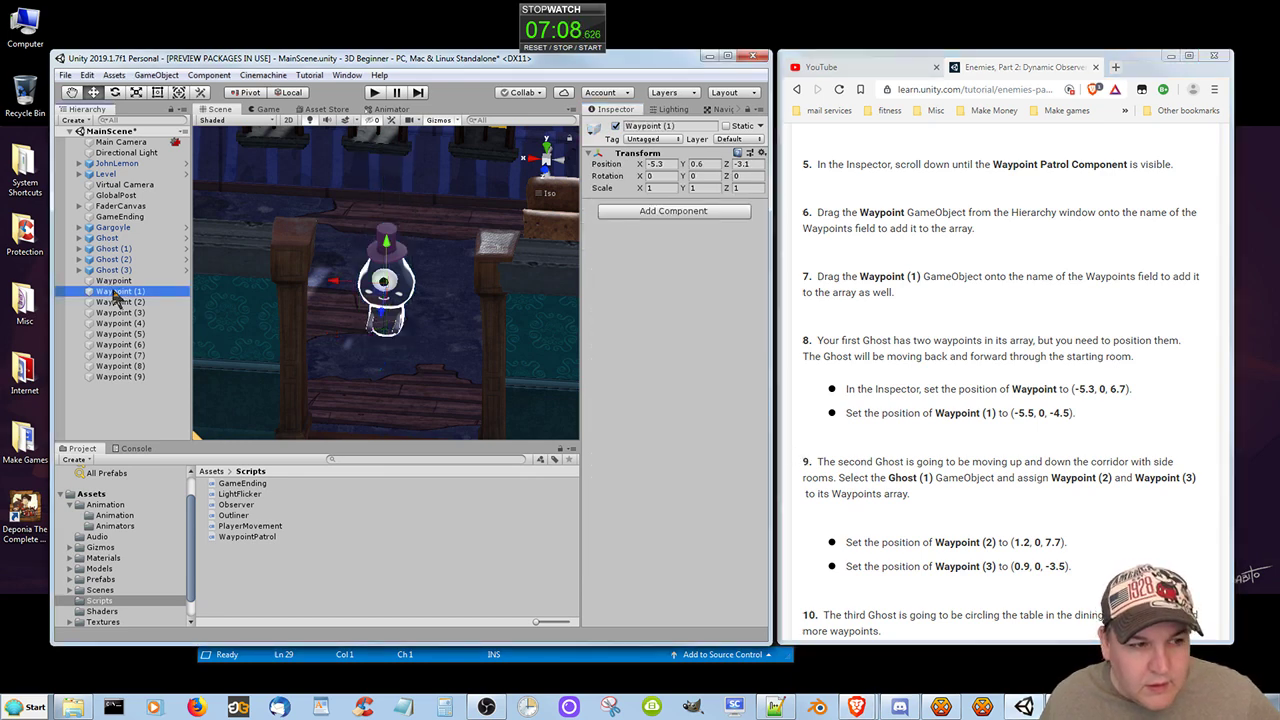
pyautogui.click(116, 282)
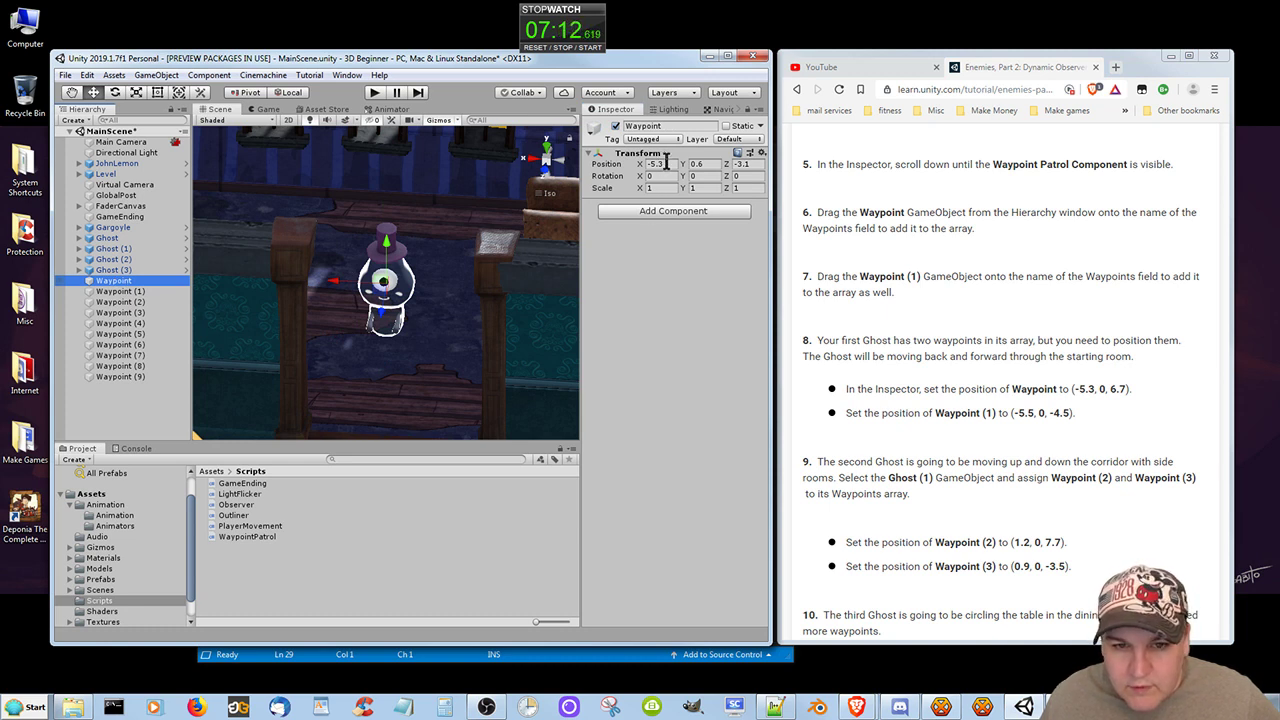
pyautogui.click(745, 164)
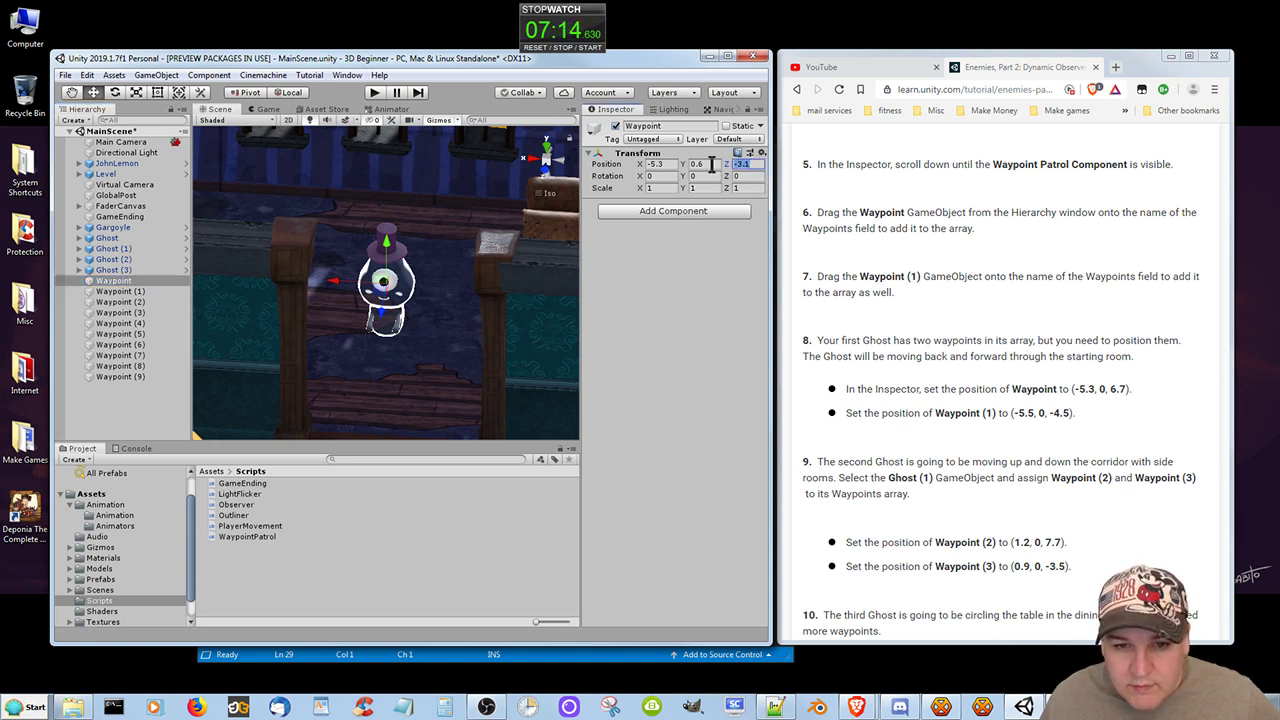
pyautogui.write('6.7')
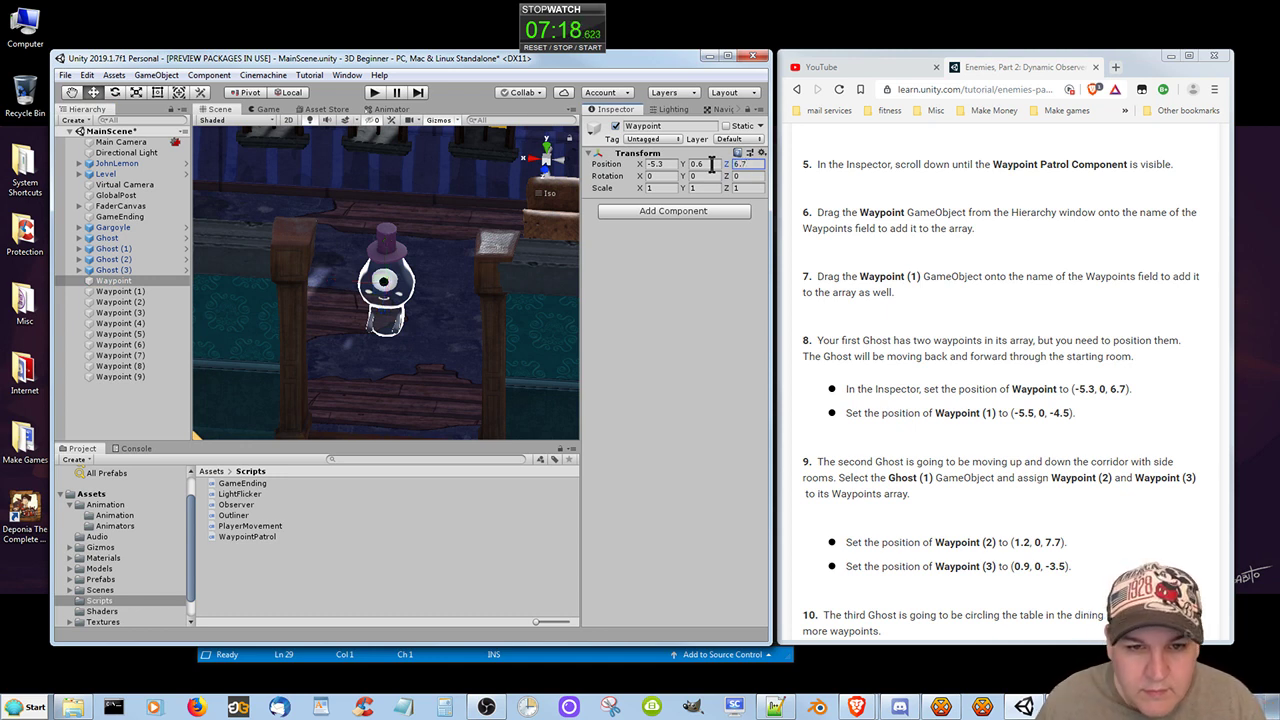
# Set the position of Waypoint (1) to X -5.5, Y 0, Z -4.5.
pyautogui.click(130, 292)
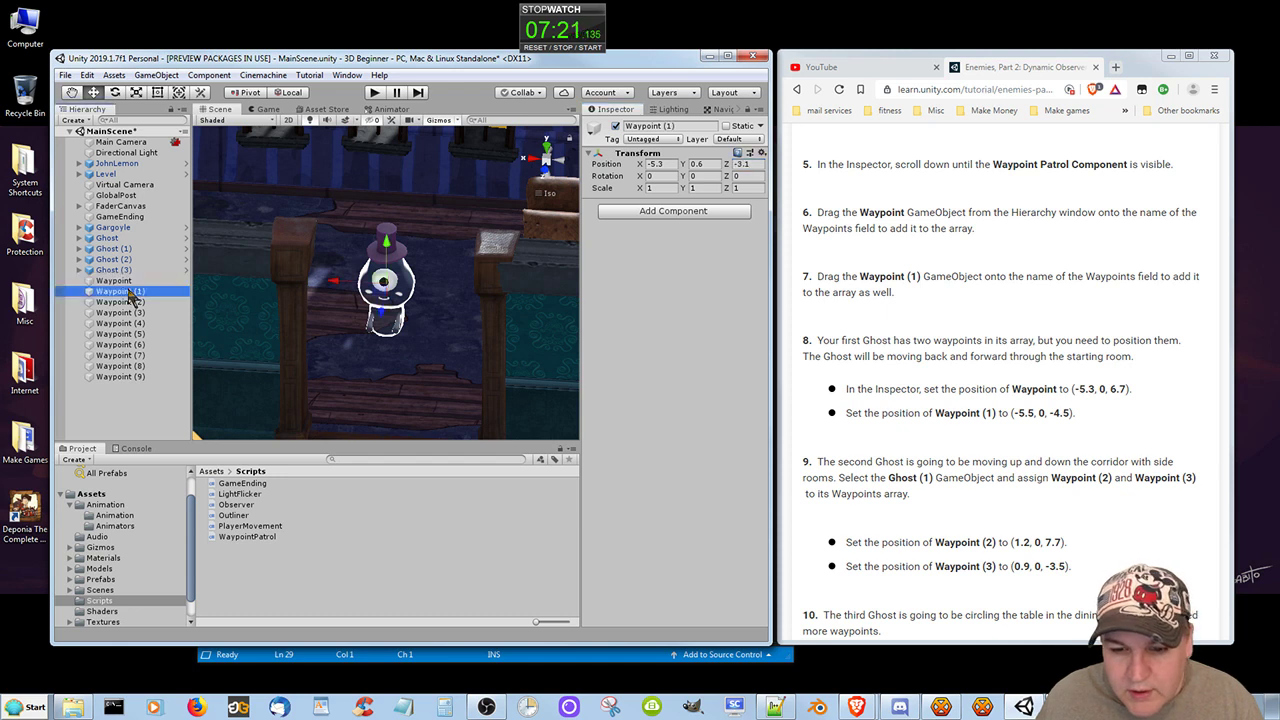
pyautogui.click(668, 166)
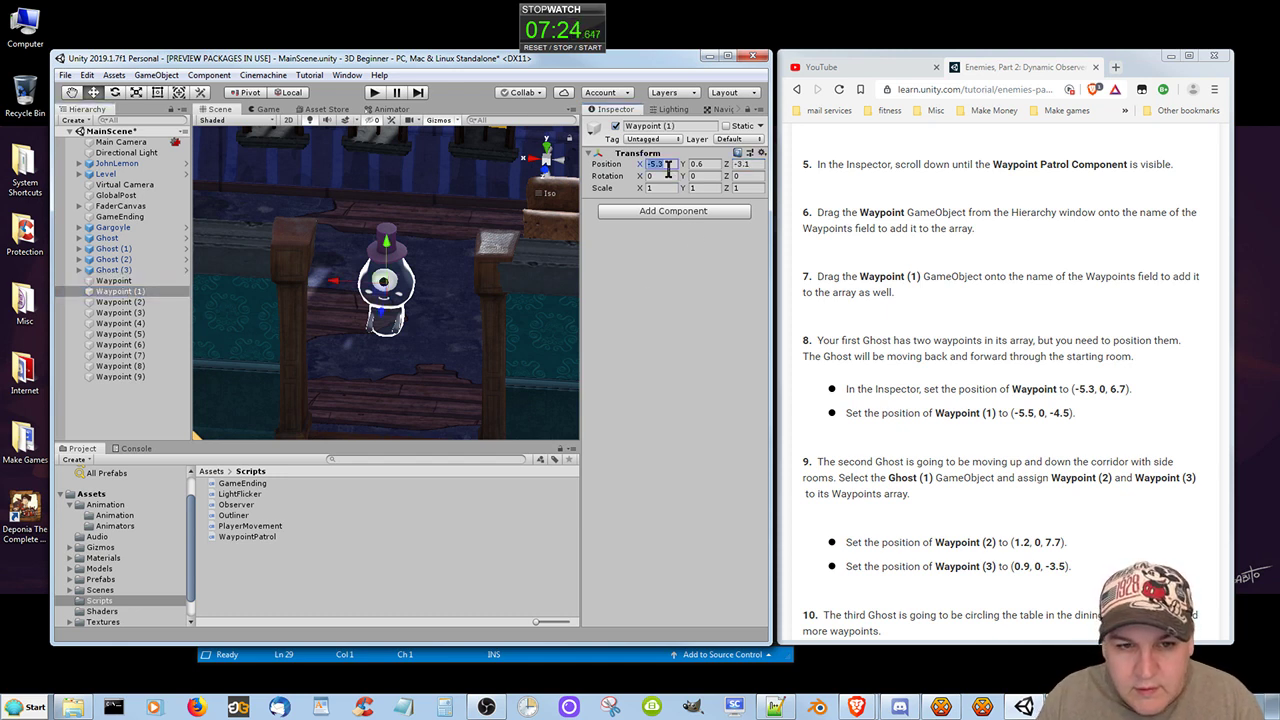
pyautogui.write('-5.5')
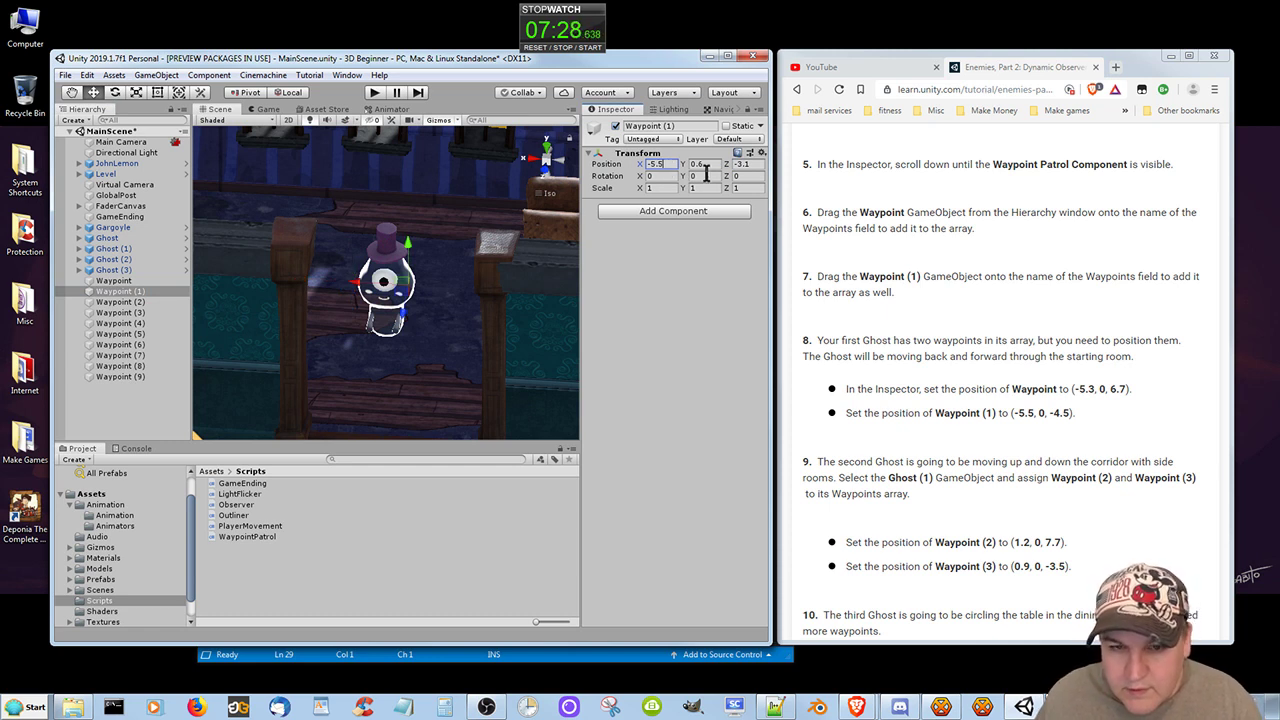
pyautogui.press('Tab')
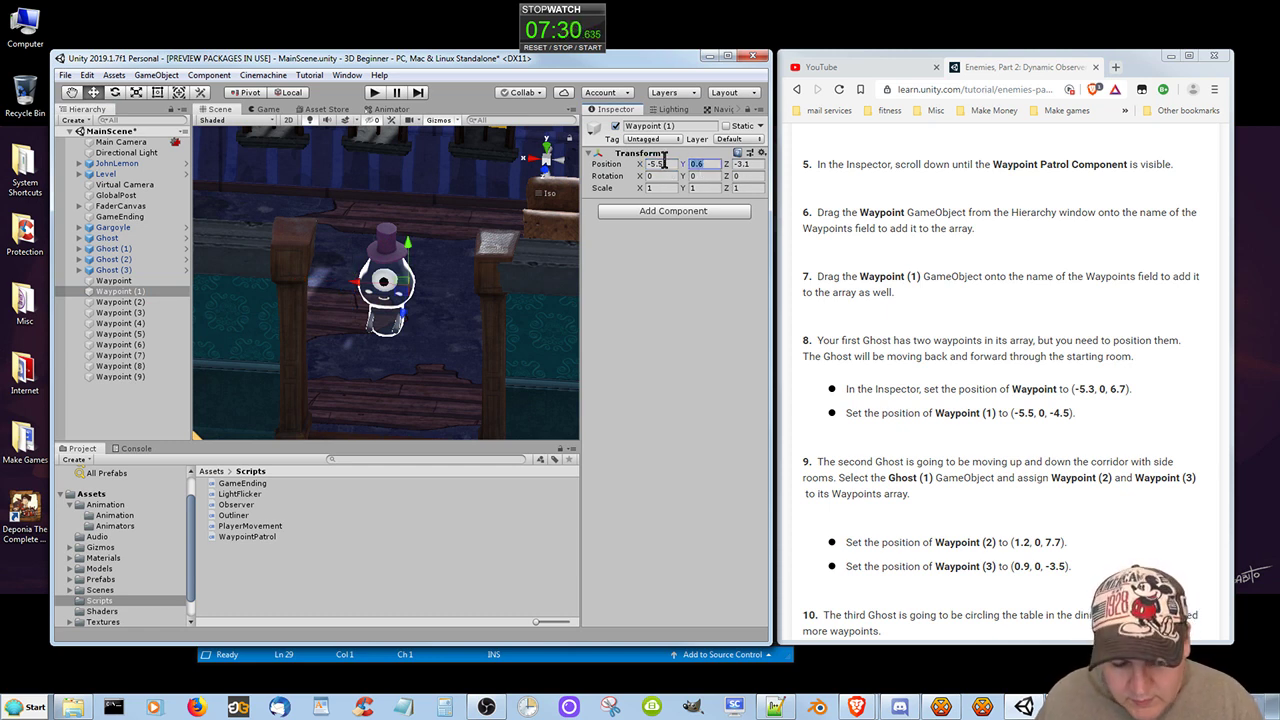
pyautogui.write('0')
pyautogui.click(750, 165)
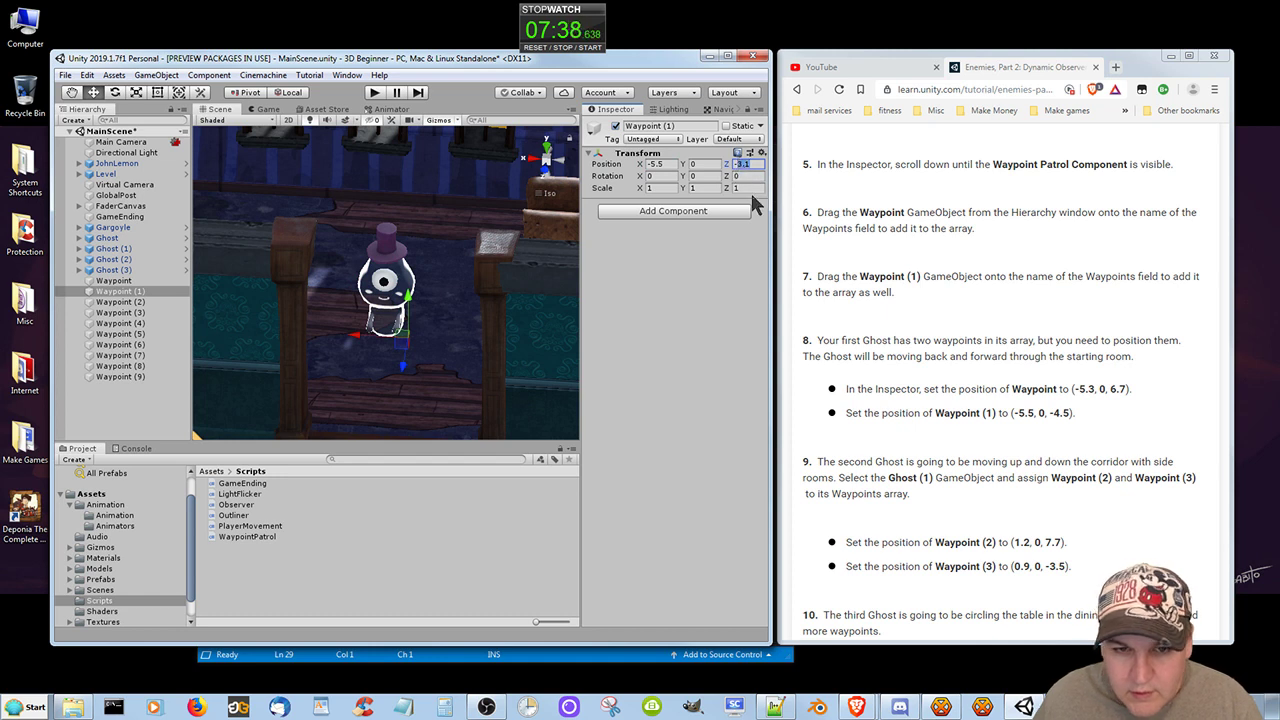
pyautogui.write('-4.5')
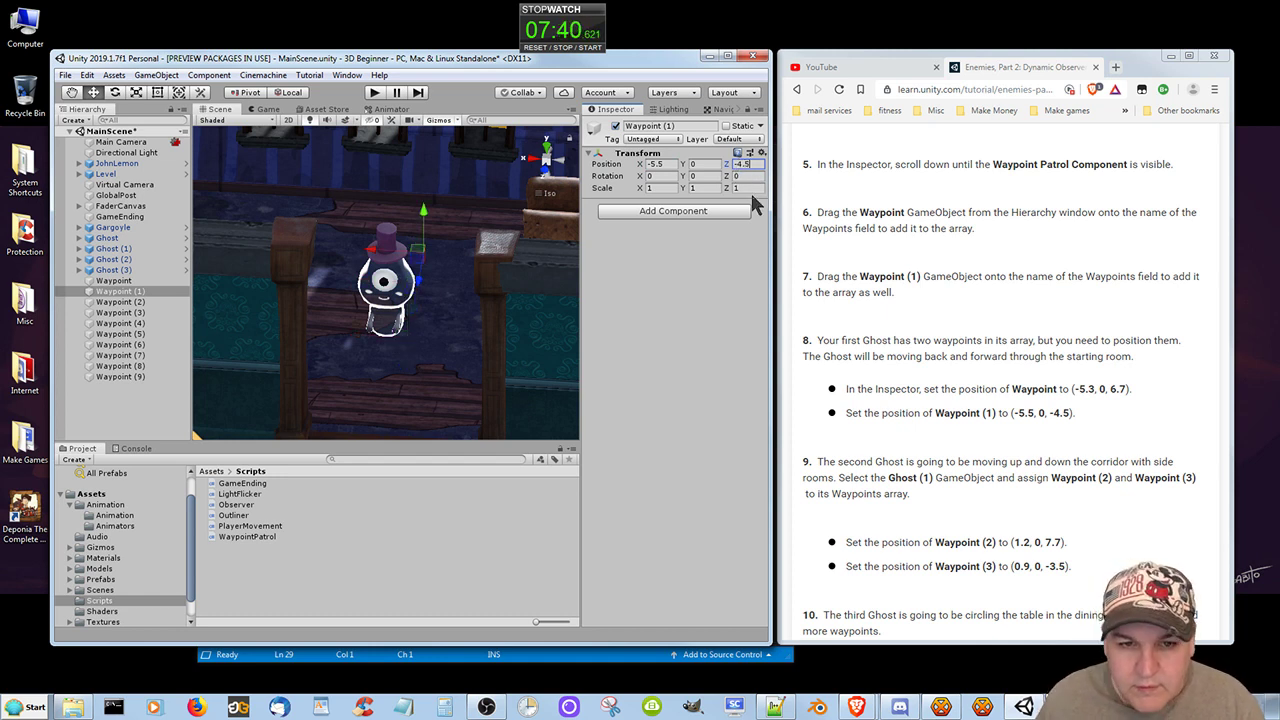
# Set the Y position of the original Waypoint to 0 and check the coordinates of Waypoint and Waypoint (1).
pyautogui.click(120, 281)
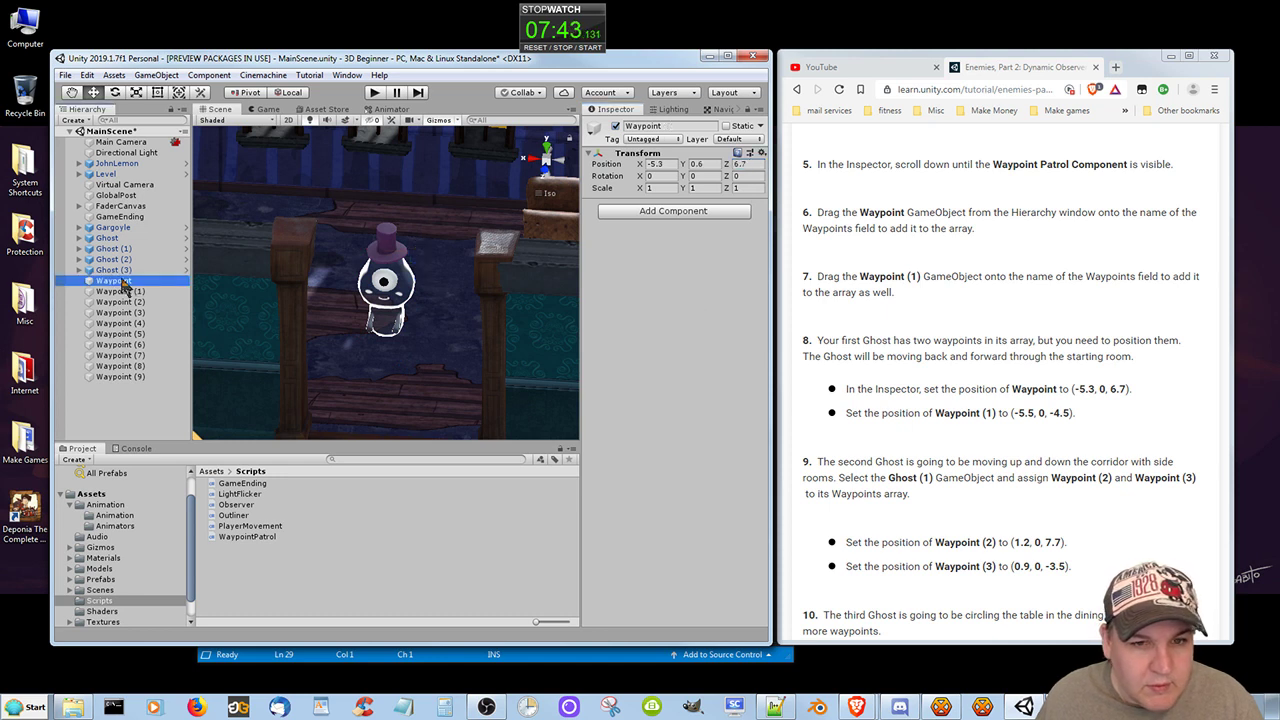
pyautogui.click(700, 164)
pyautogui.write('0')
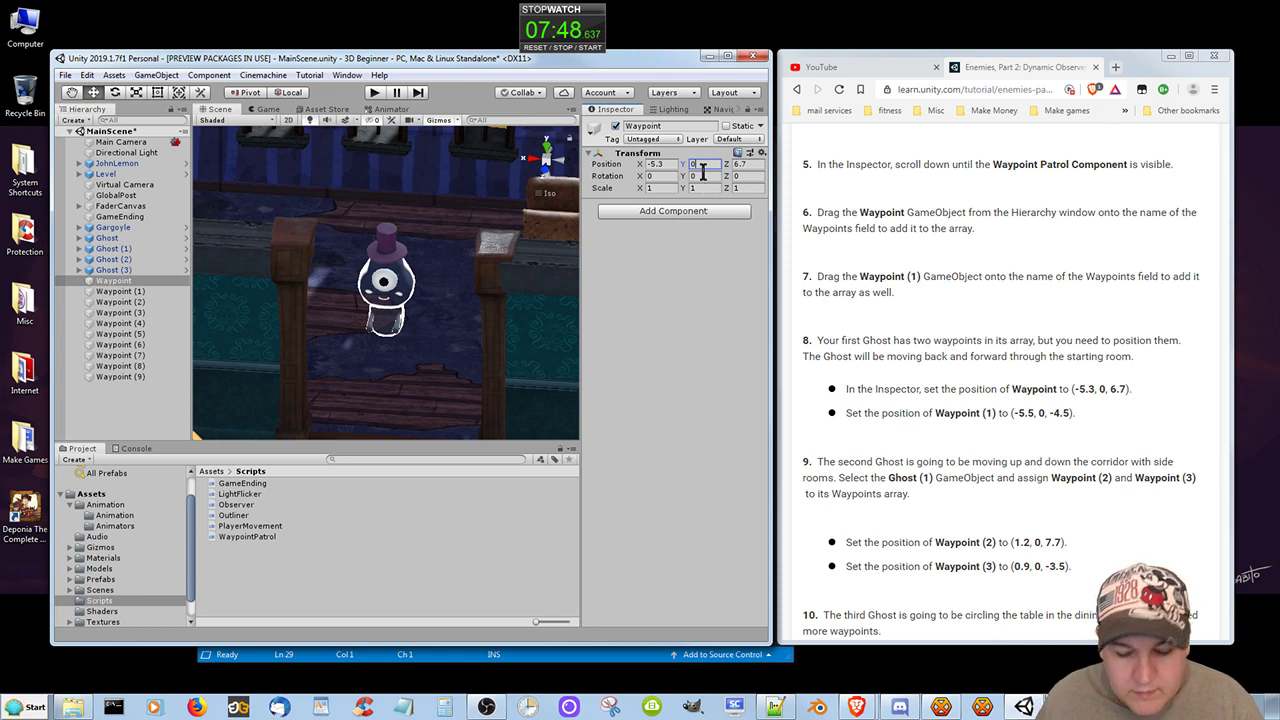
pyautogui.click(125, 292)
pyautogui.click(118, 282)
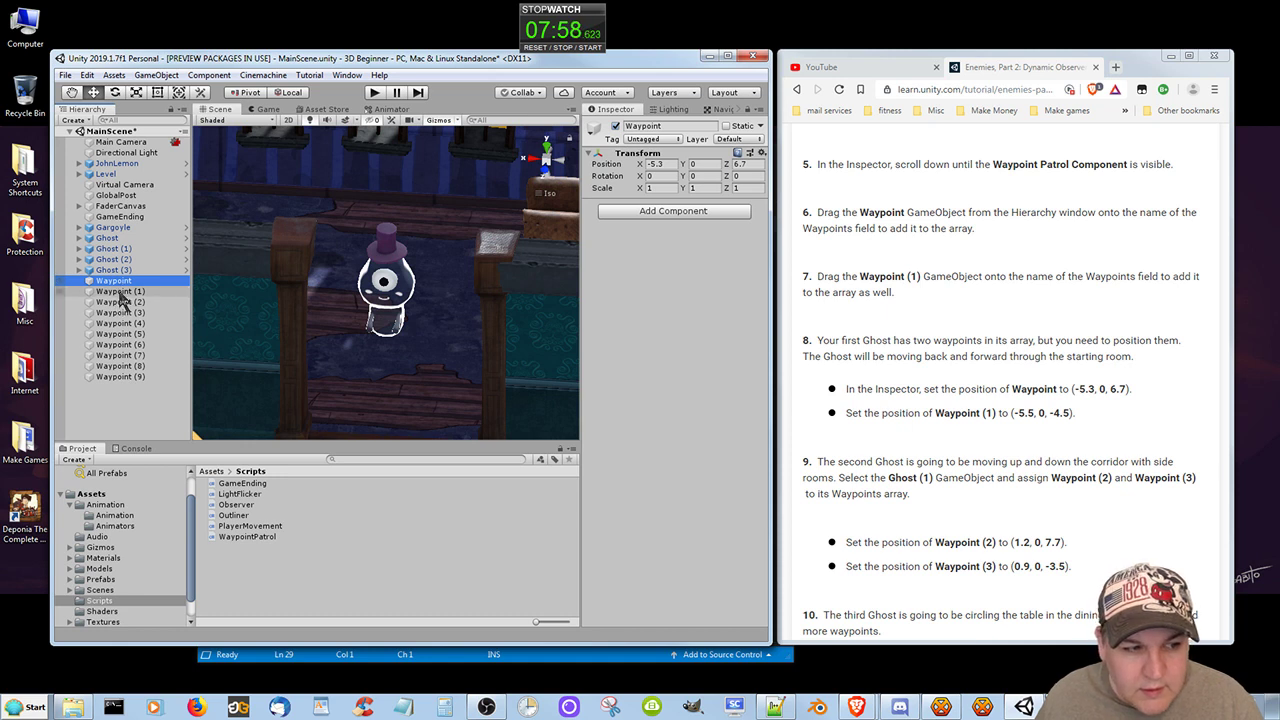
pyautogui.click(120, 293)
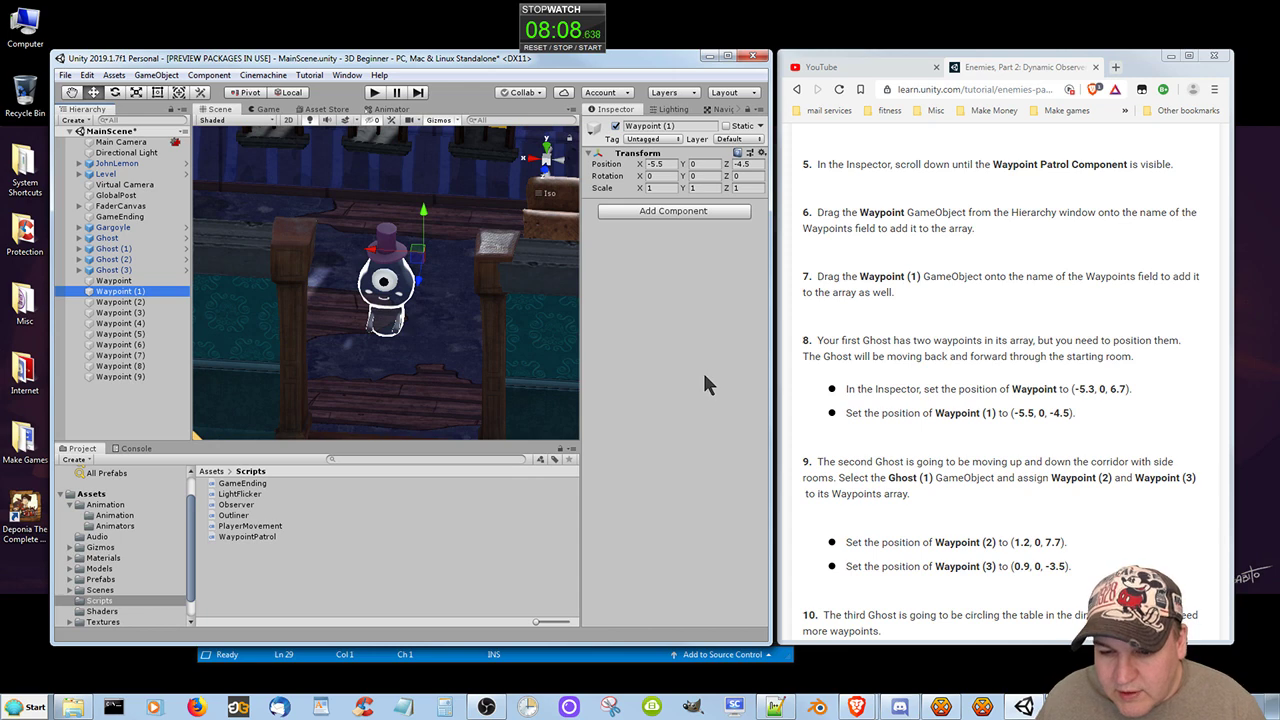
# Assign Waypoint (2) and Waypoint (3) to the Waypoints array of Ghost (1)'s Waypoint Patrol component.
pyautogui.click(114, 250)
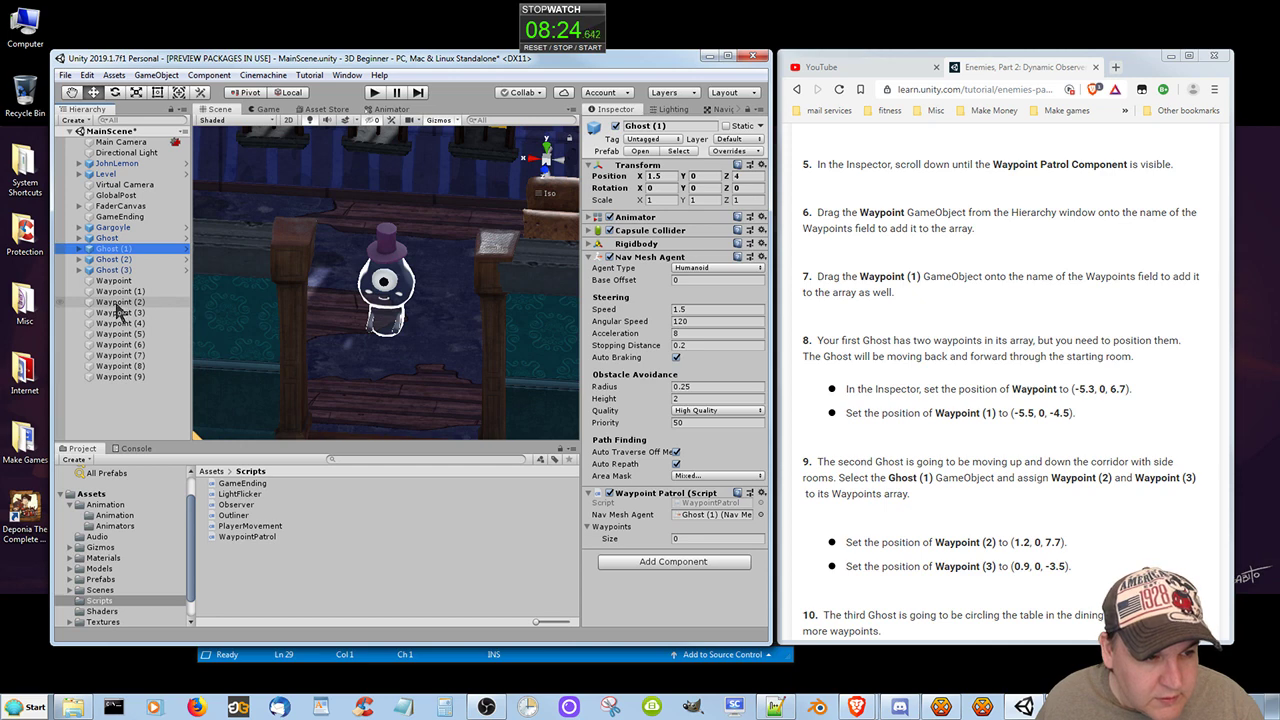
pyautogui.moveTo(117, 303); pyautogui.dragTo(626, 537)
pyautogui.moveTo(123, 313); pyautogui.dragTo(620, 537)
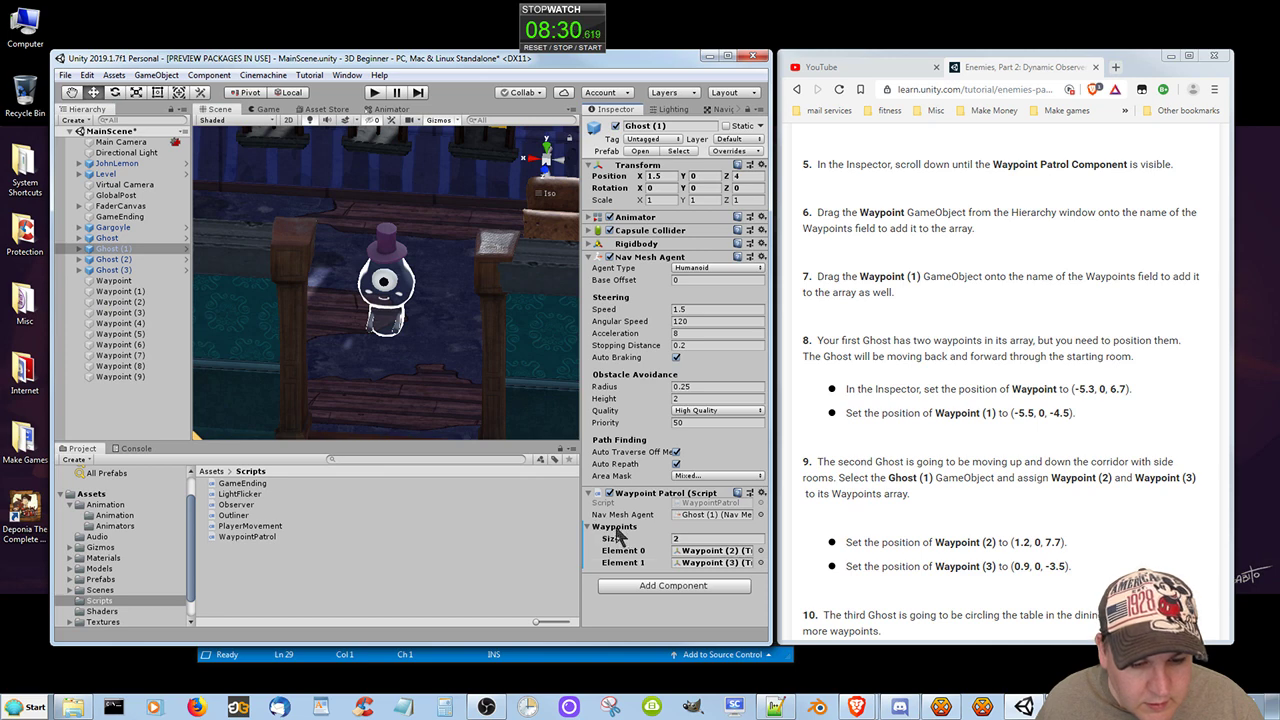
# Set the position of Waypoint (2) to X 1.2, Y 0, Z 7.7.
pyautogui.click(118, 302)
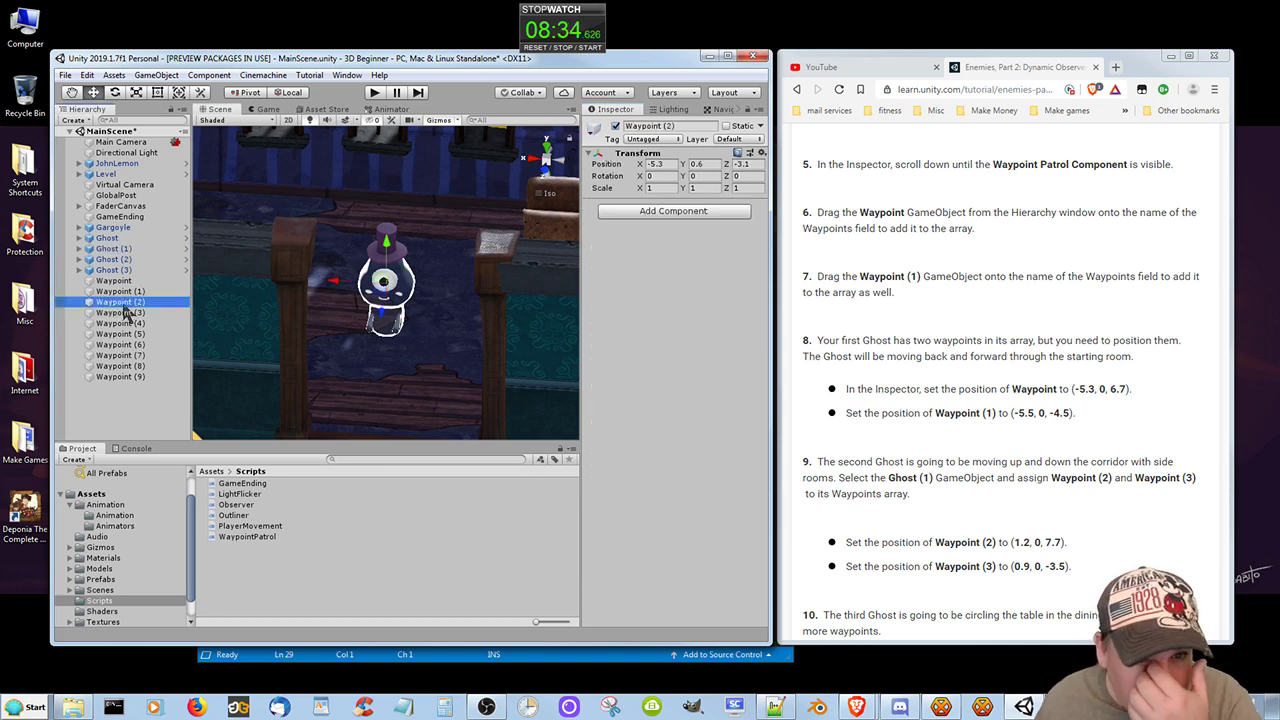
pyautogui.click(656, 164)
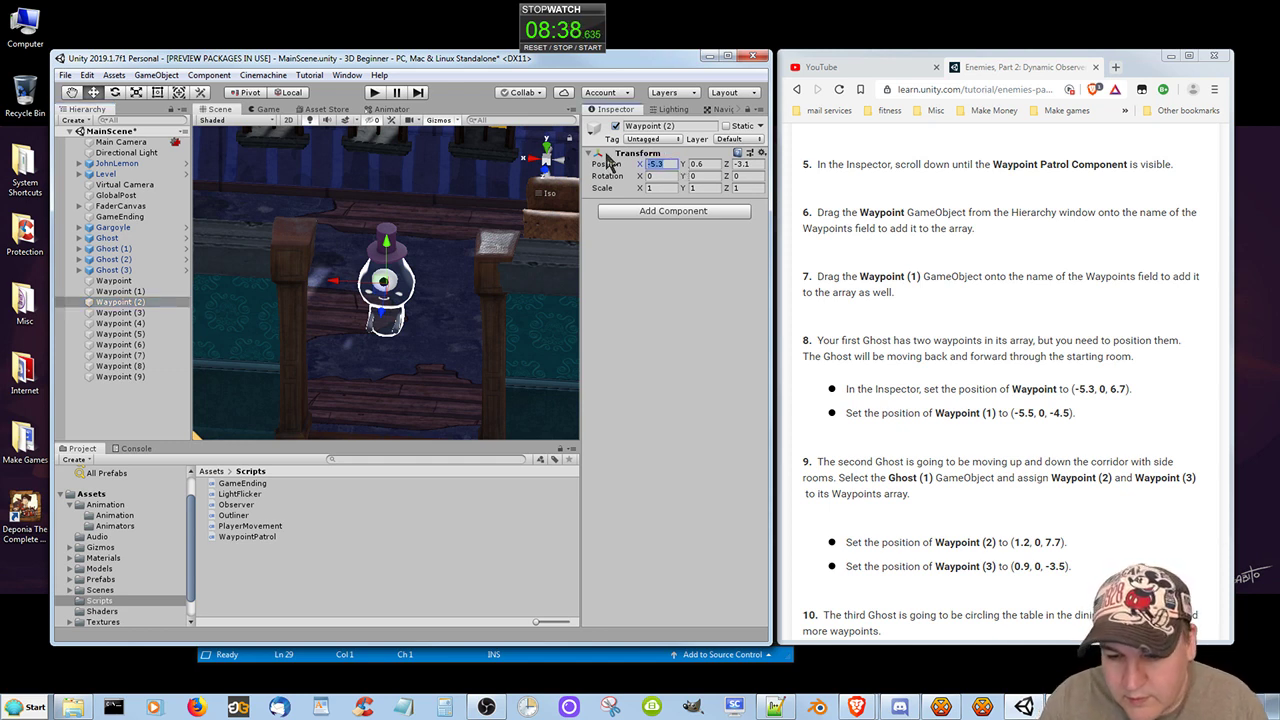
pyautogui.write('1.2')
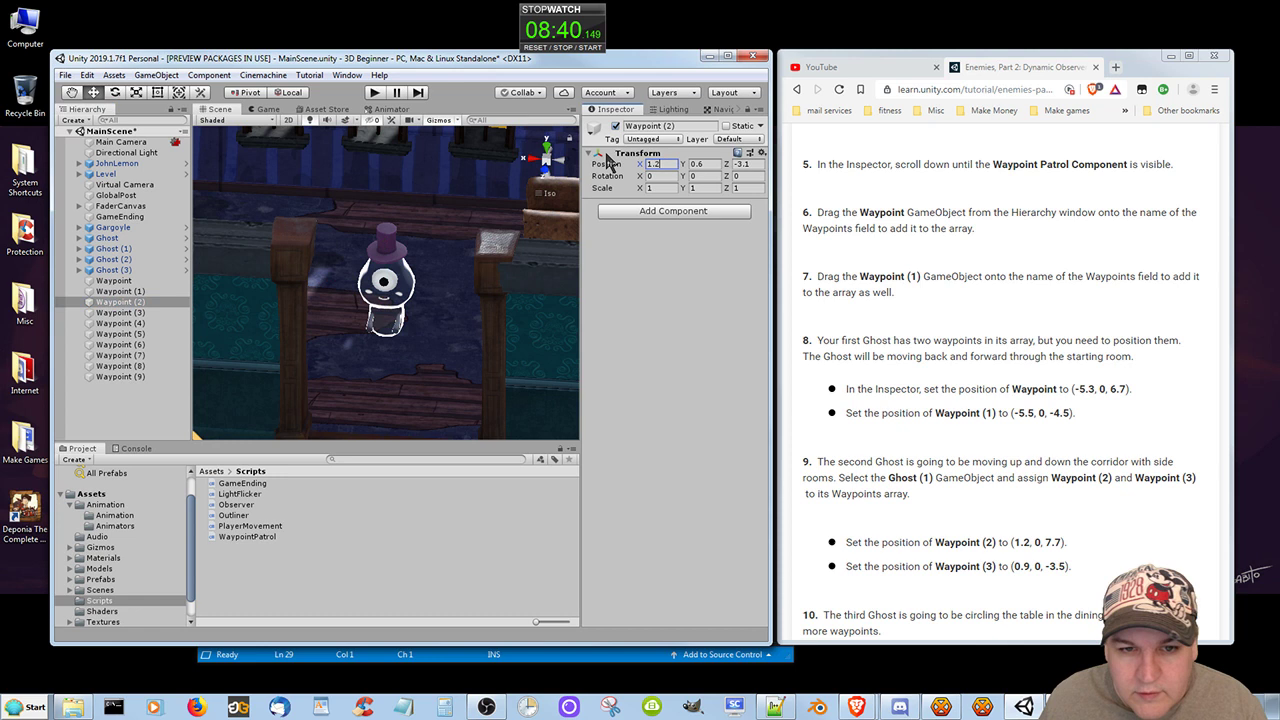
pyautogui.click(714, 165)
pyautogui.write('0')
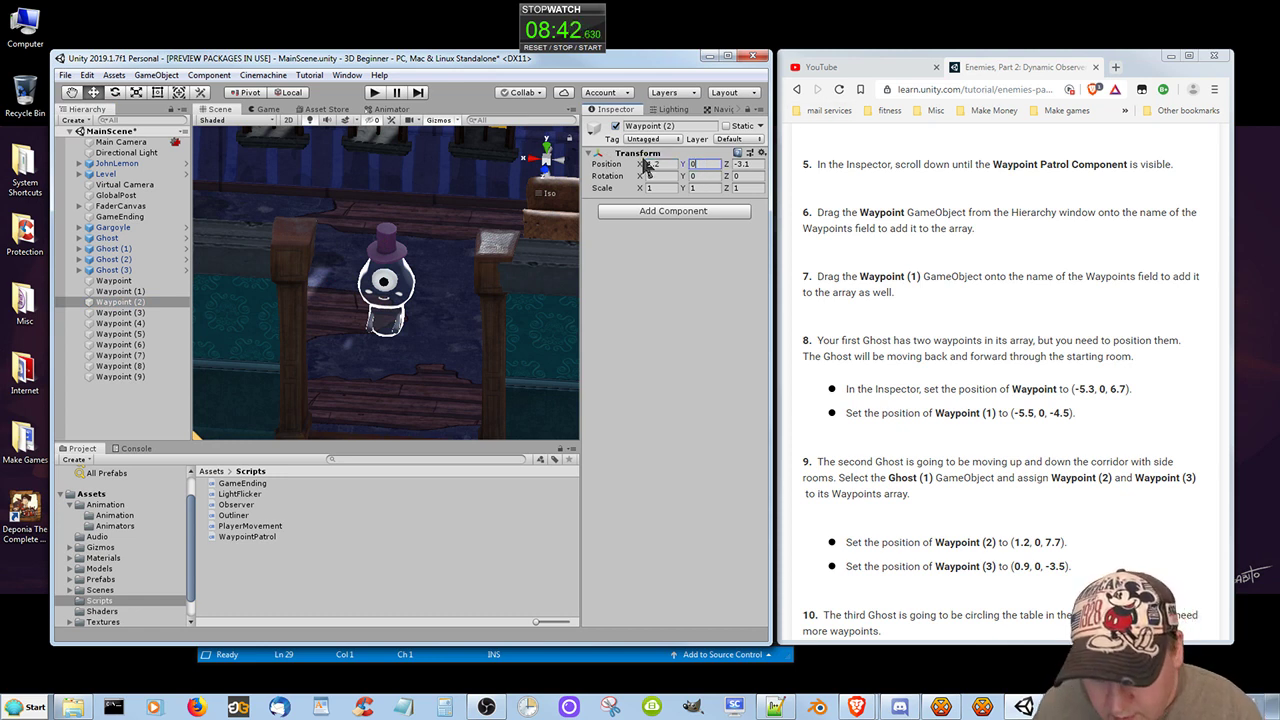
pyautogui.click(752, 165)
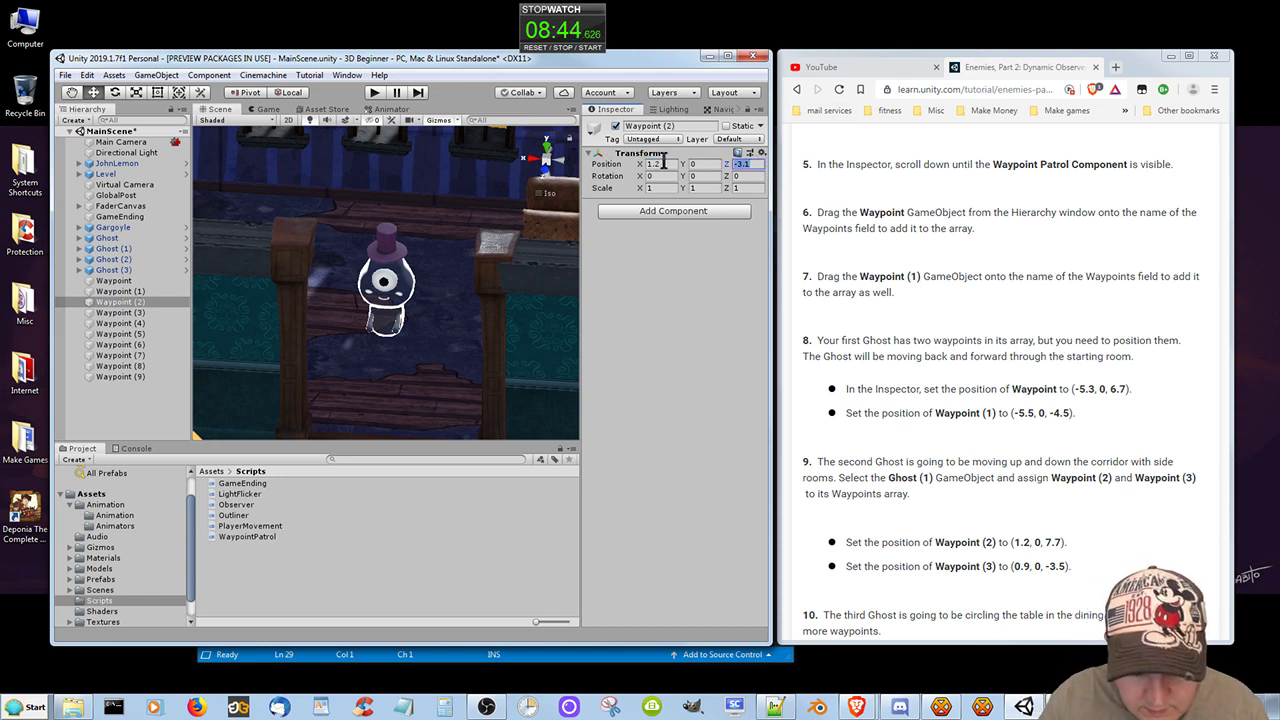
pyautogui.write('7.7')
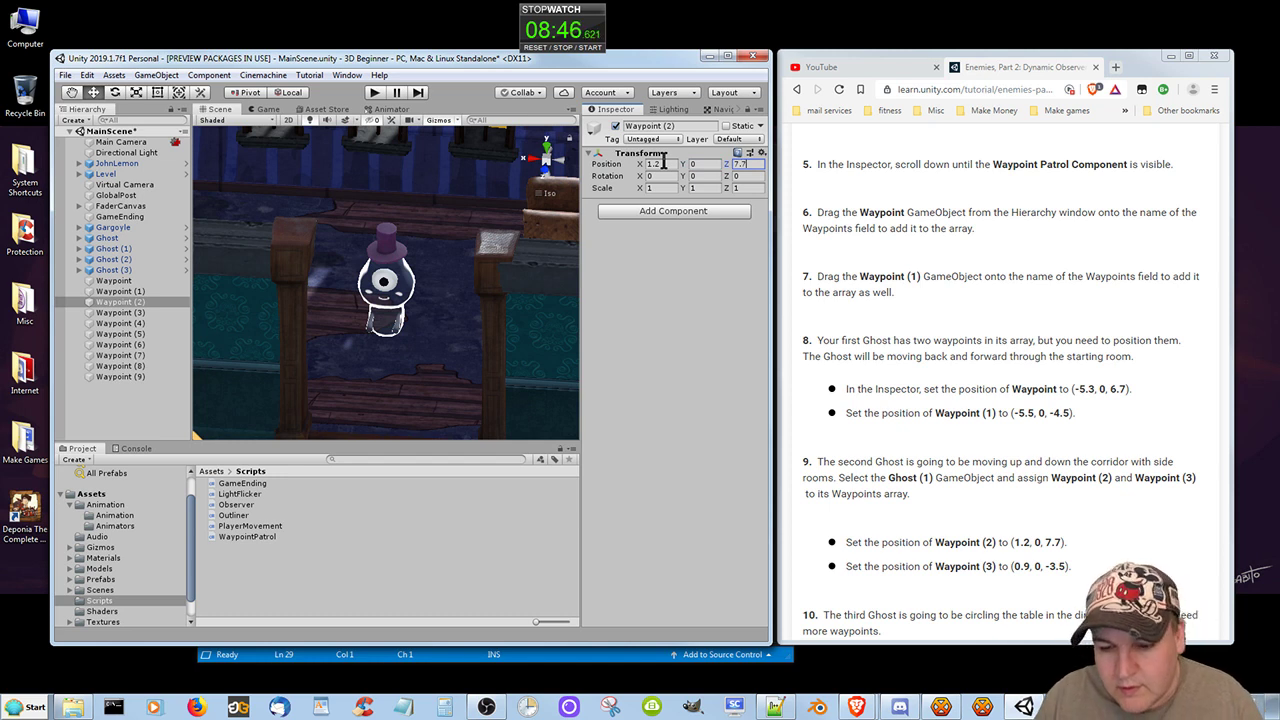
# Set the position of Waypoint (3) to X 0.9, Y 0, Z -3.5.
pyautogui.click(118, 313)
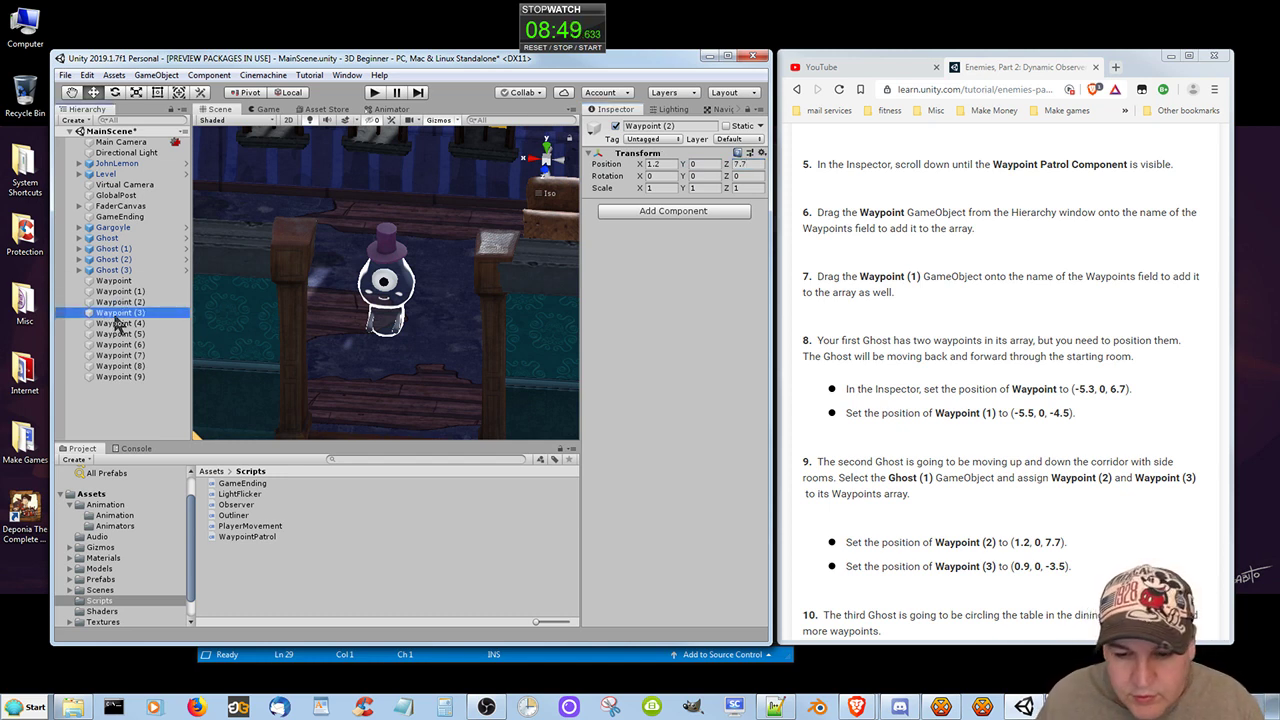
pyautogui.click(663, 165)
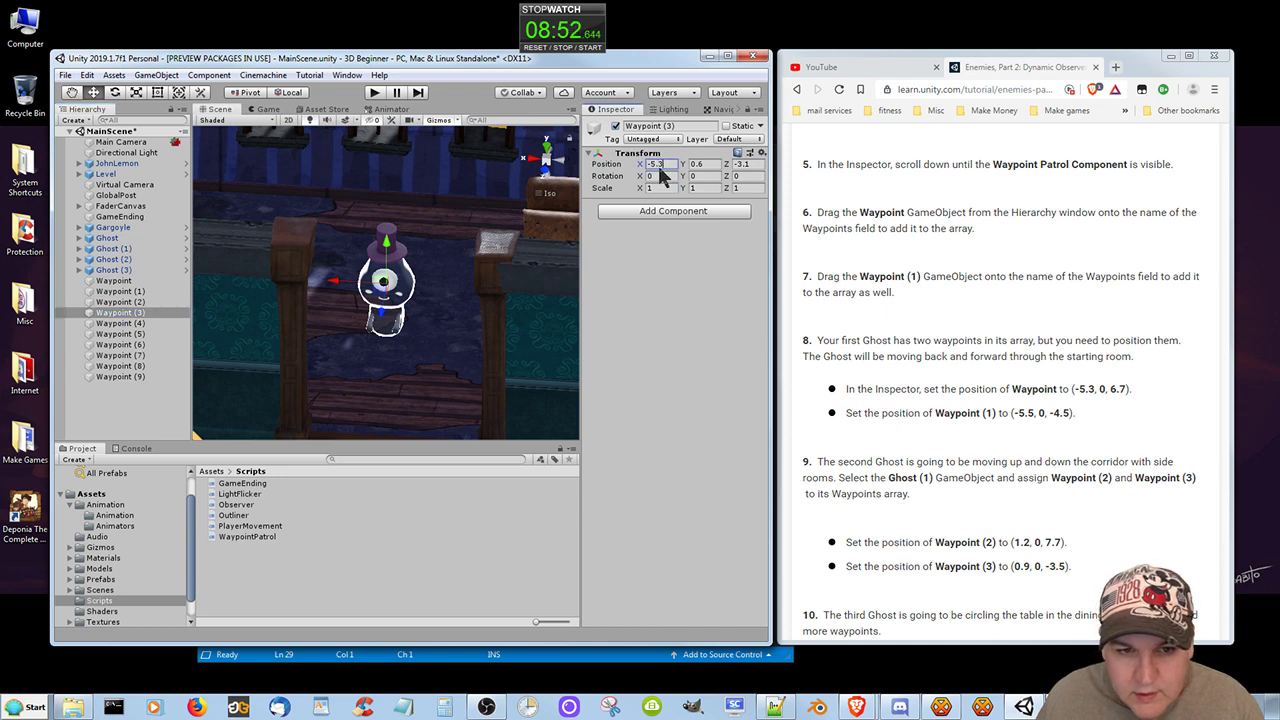
pyautogui.write('0.')
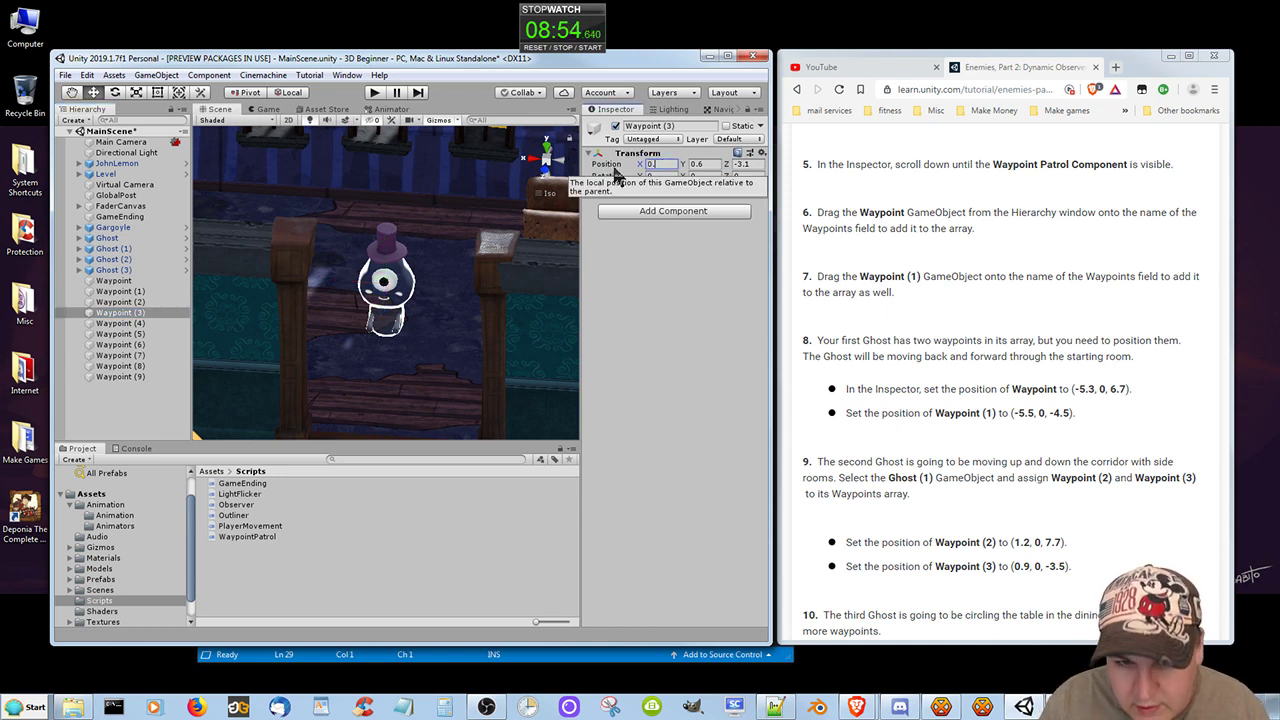
pyautogui.write('9')
pyautogui.click(706, 155)
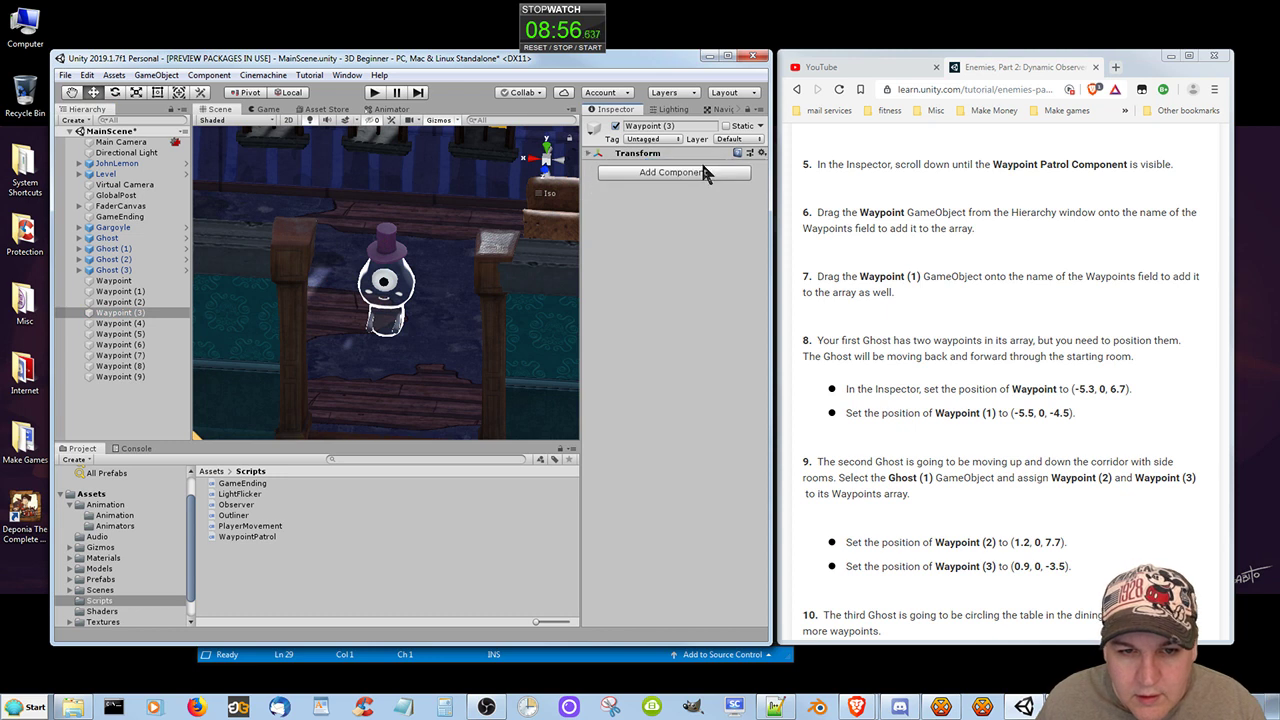
pyautogui.click(592, 154)
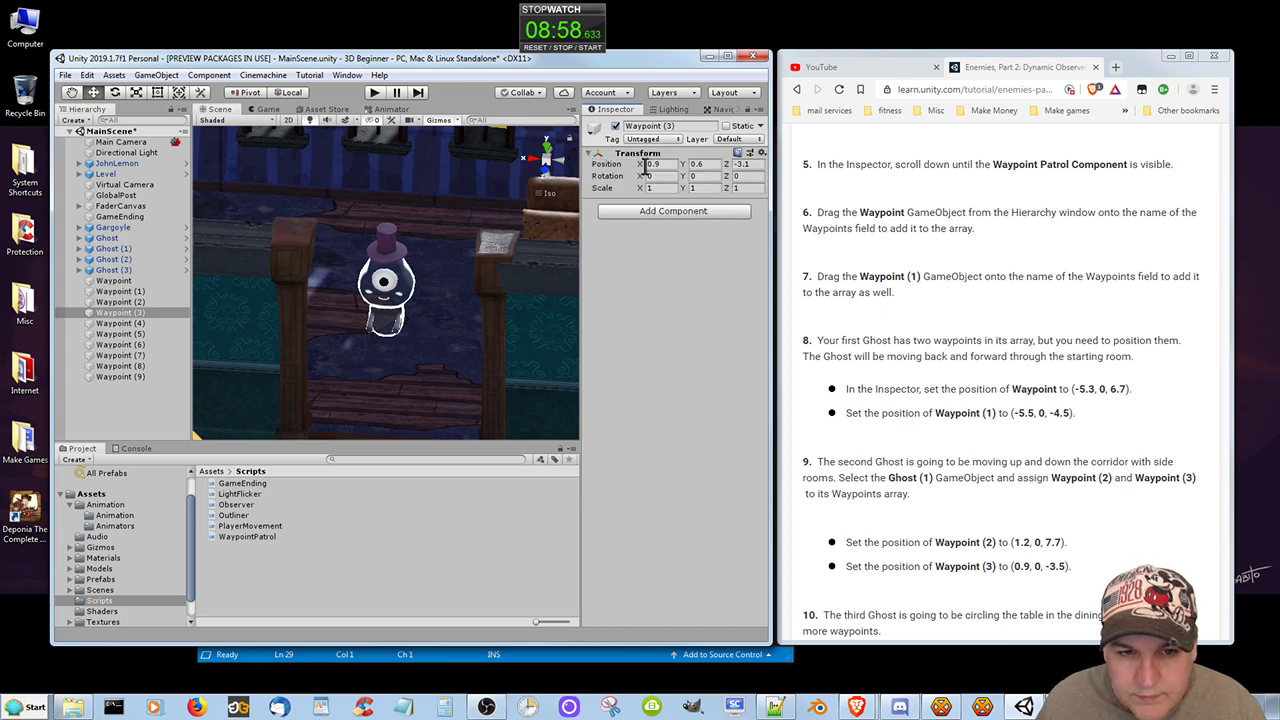
pyautogui.click(705, 164)
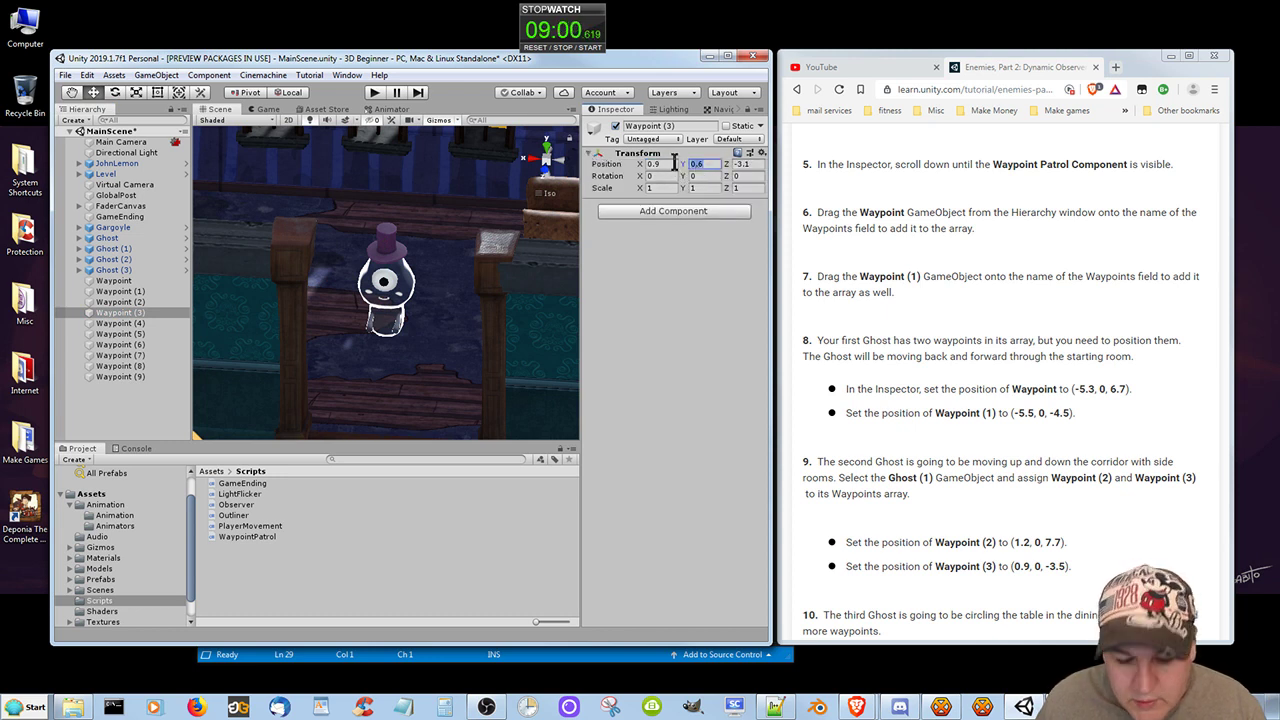
pyautogui.write('0')
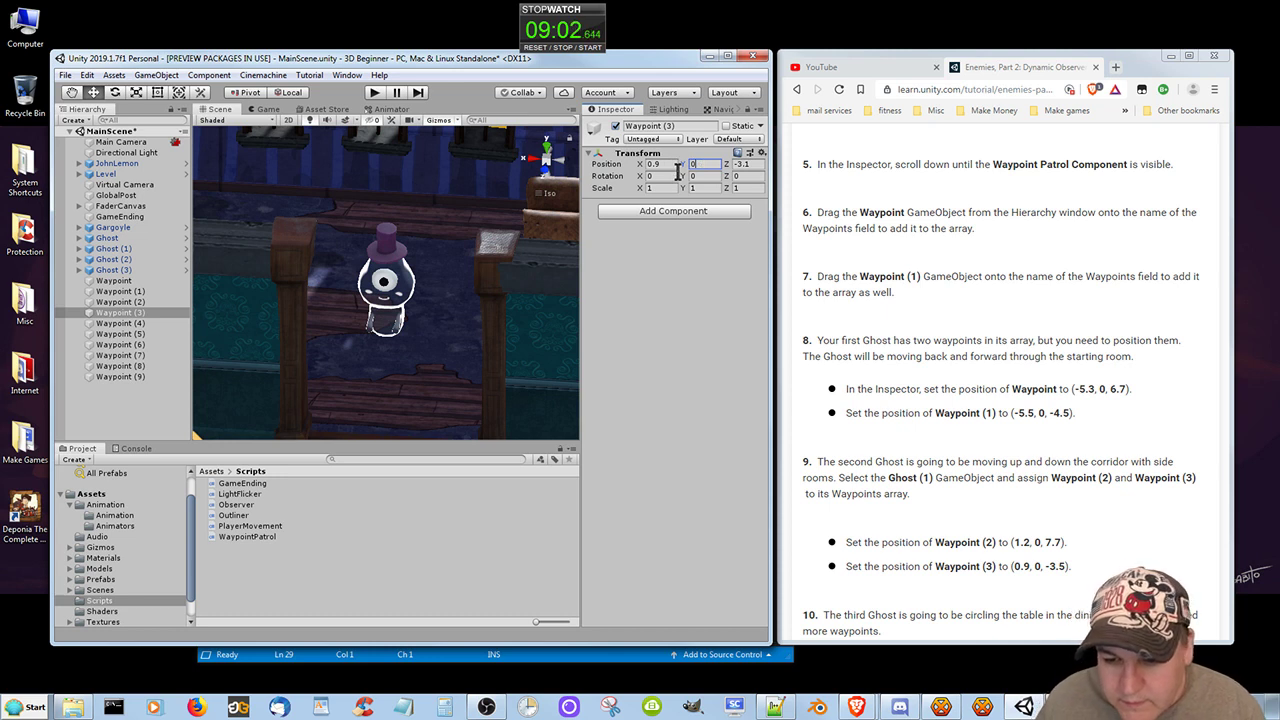
pyautogui.click(745, 164)
pyautogui.write('-3.5')
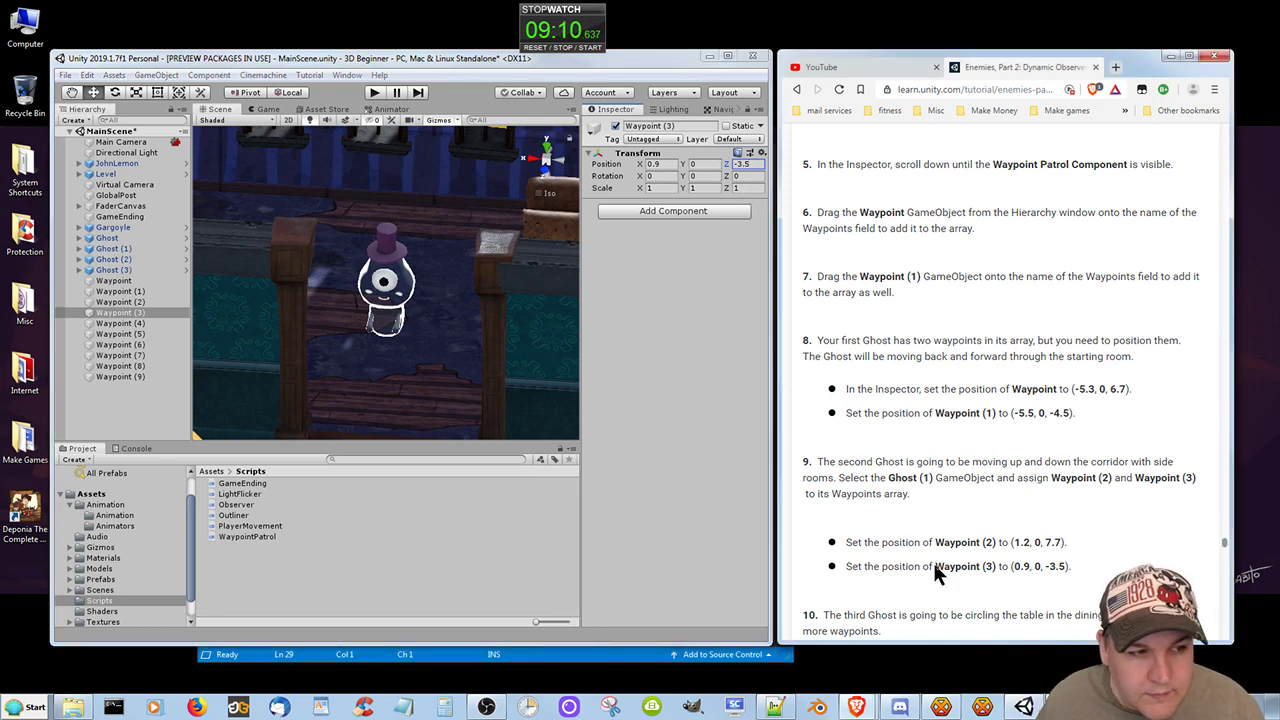
# Assign Waypoint (4), Waypoint (5), Waypoint (6) and Waypoint (7) to the Waypoints array of Ghost (2)'s Waypoint Patrol component.
pyautogui.scroll(-5, 935, 567)
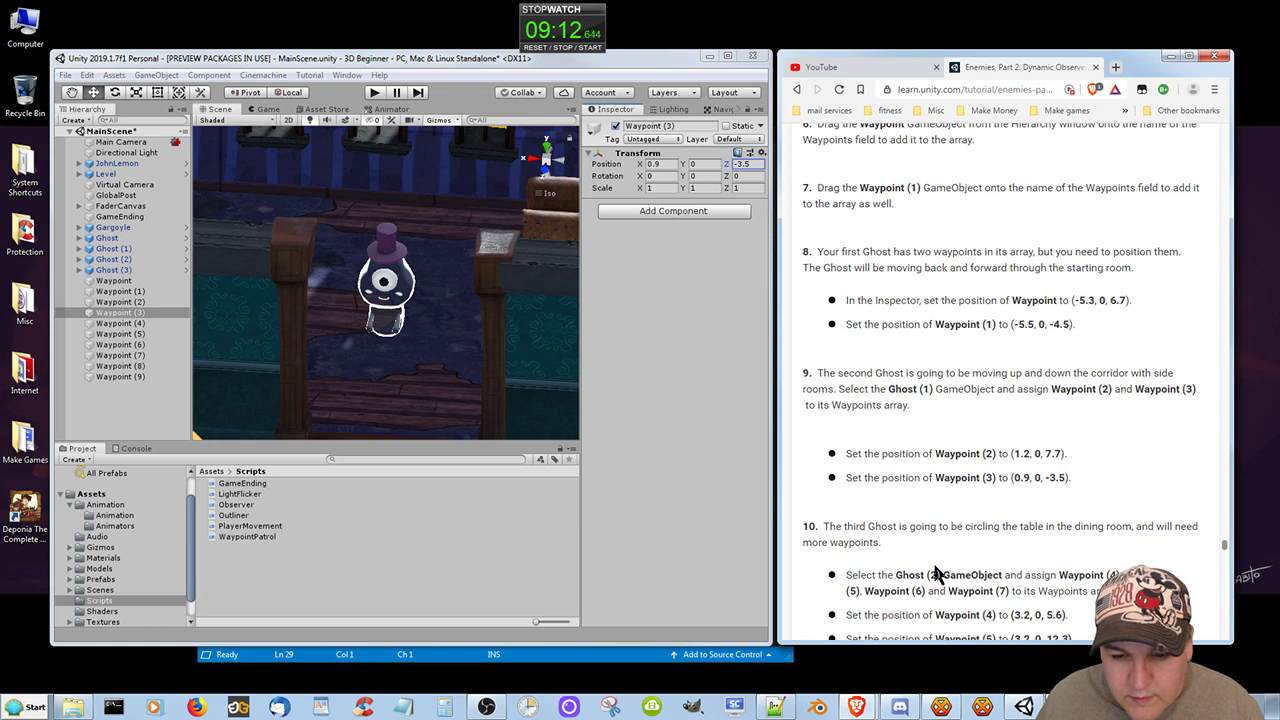
pyautogui.scroll(-2, 935, 570)
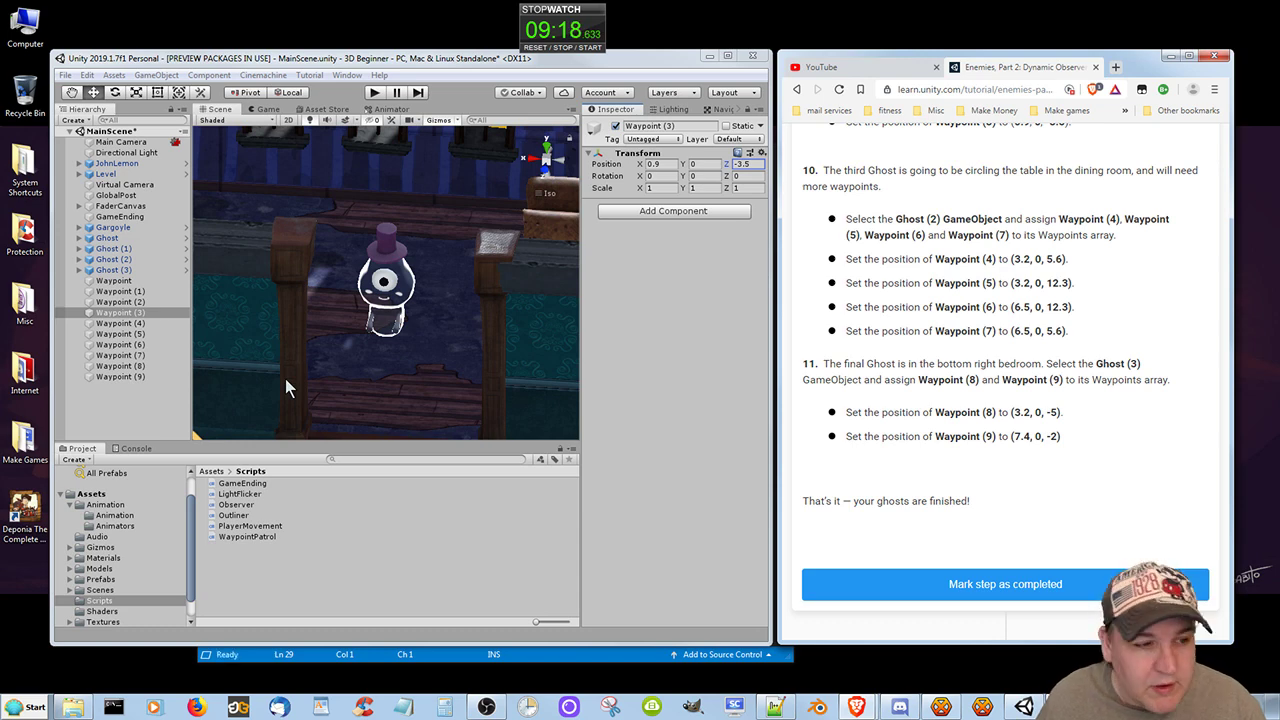
pyautogui.click(112, 259)
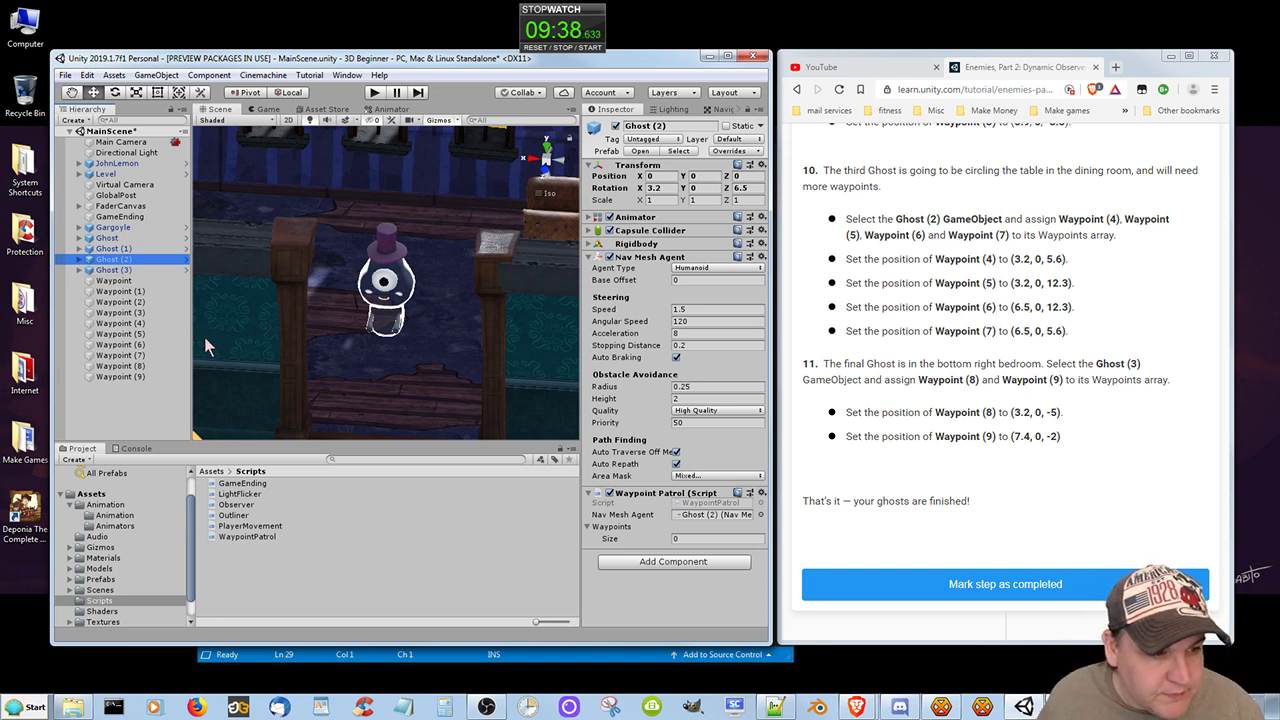
pyautogui.click(122, 333)
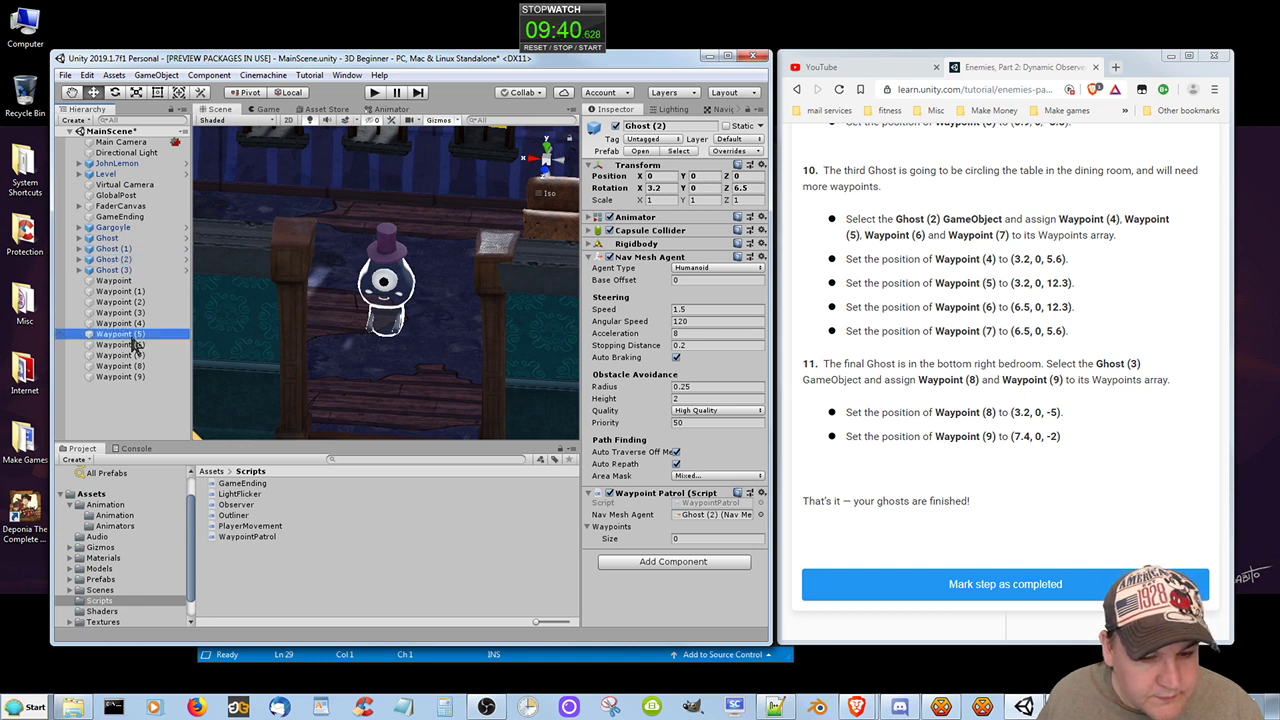
pyautogui.moveTo(135, 343)
pyautogui.mouseDown()
pyautogui.moveTo(469, 492)
pyautogui.moveTo(621, 540)
pyautogui.moveTo(140, 330)
pyautogui.moveTo(143, 341)
pyautogui.mouseUp()
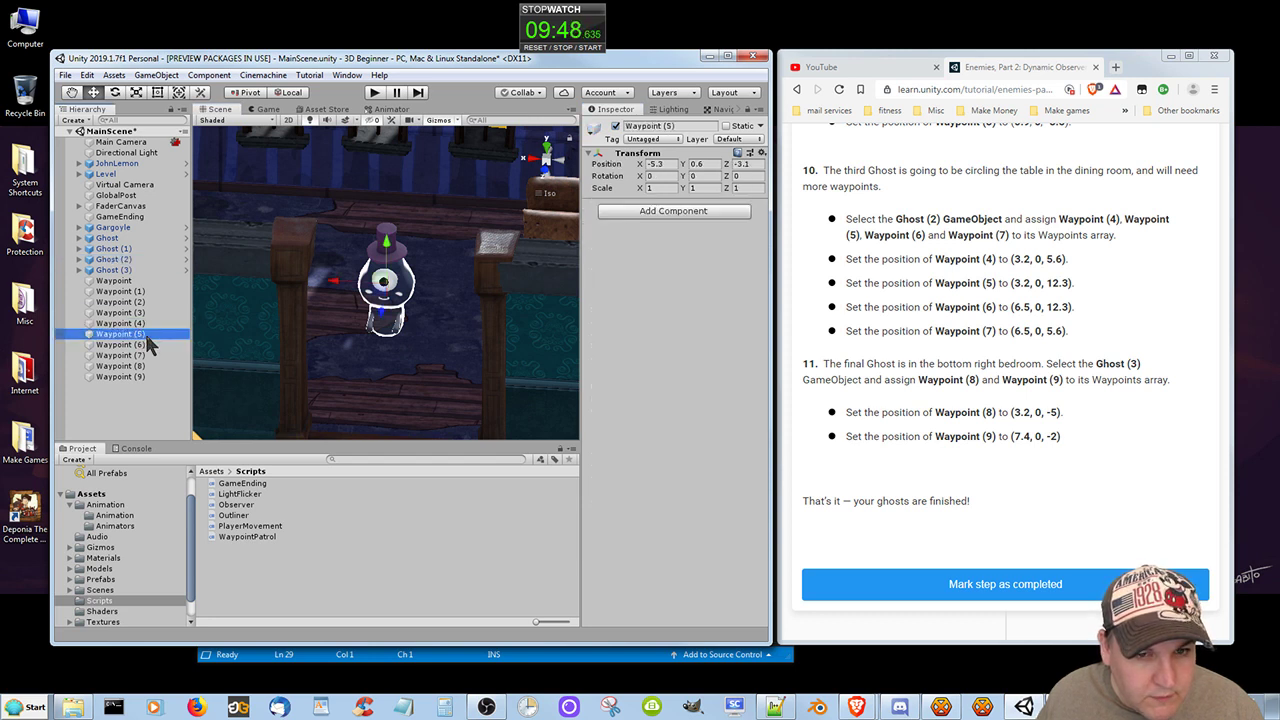
pyautogui.click(121, 260)
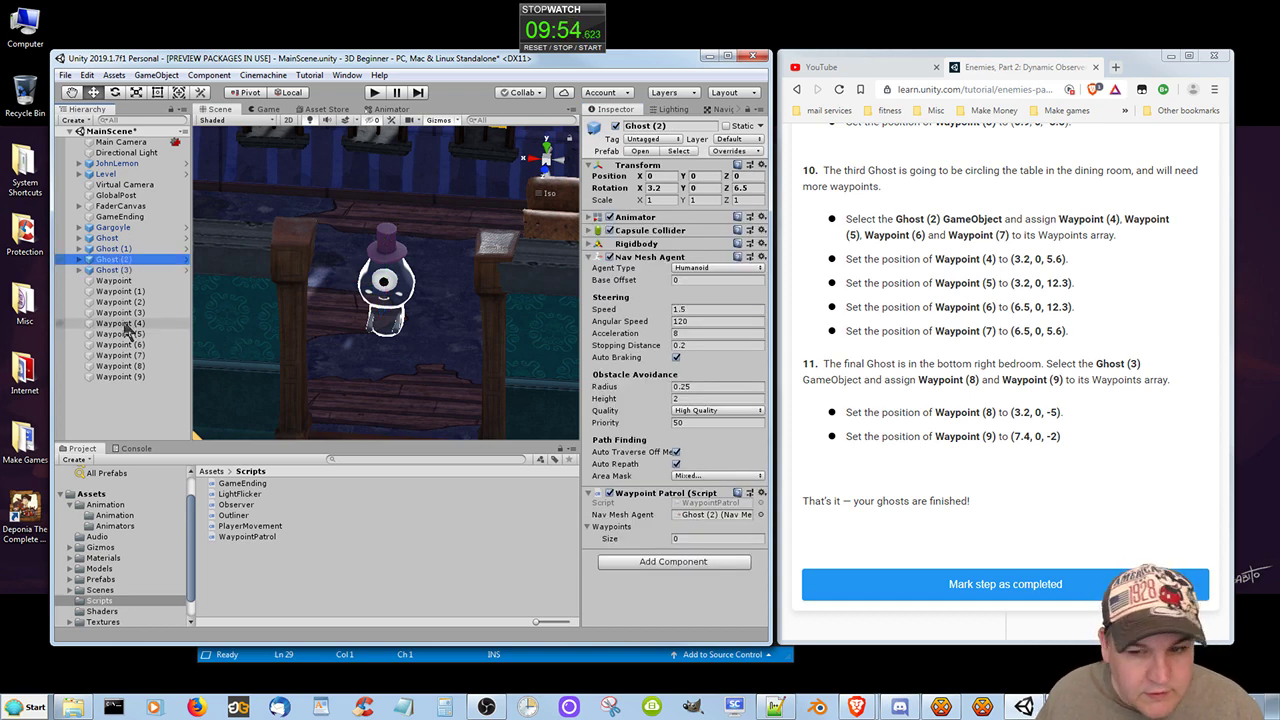
pyautogui.moveTo(126, 326); pyautogui.dragTo(616, 538)
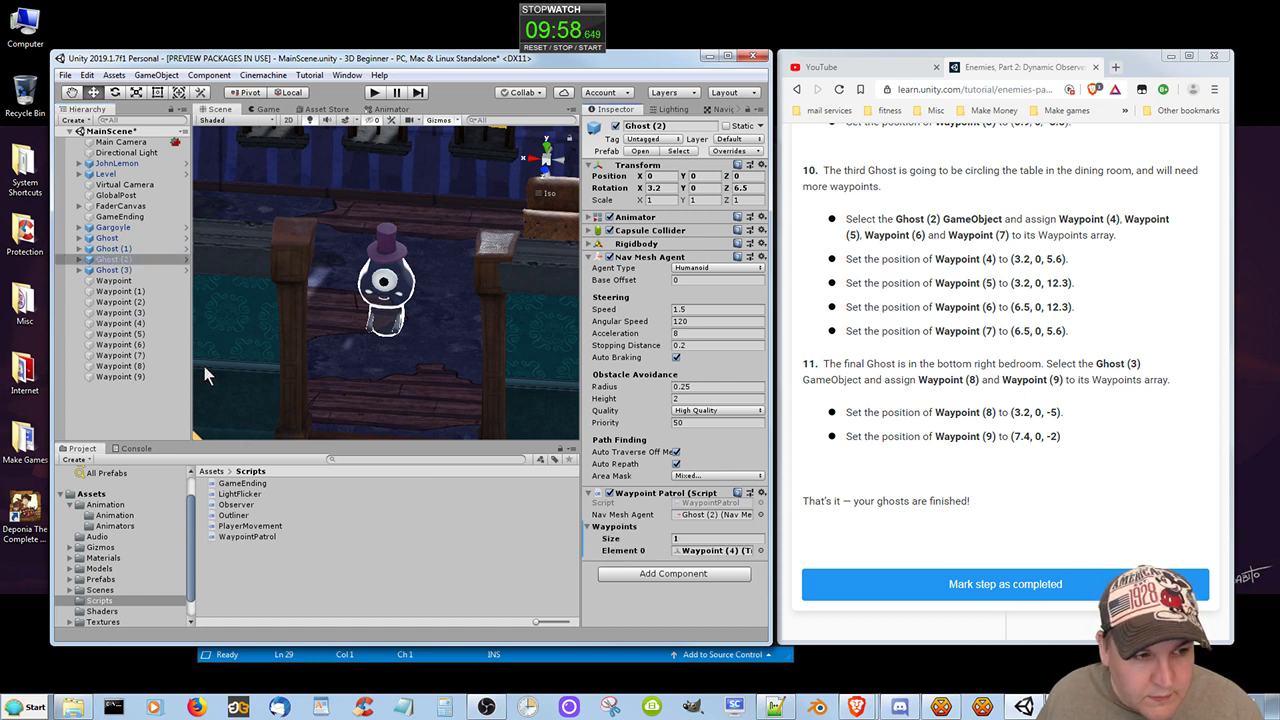
pyautogui.moveTo(126, 334); pyautogui.dragTo(614, 540)
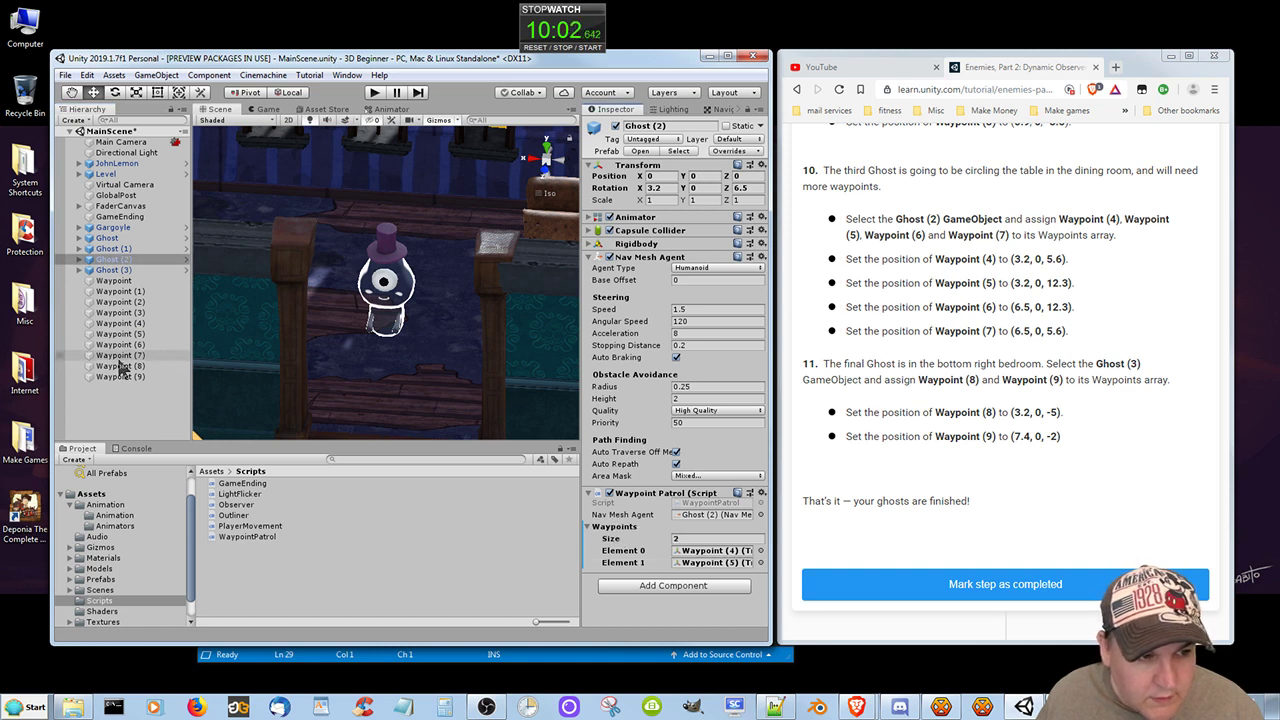
pyautogui.moveTo(120, 345); pyautogui.dragTo(632, 537)
pyautogui.moveTo(110, 356); pyautogui.dragTo(629, 533)
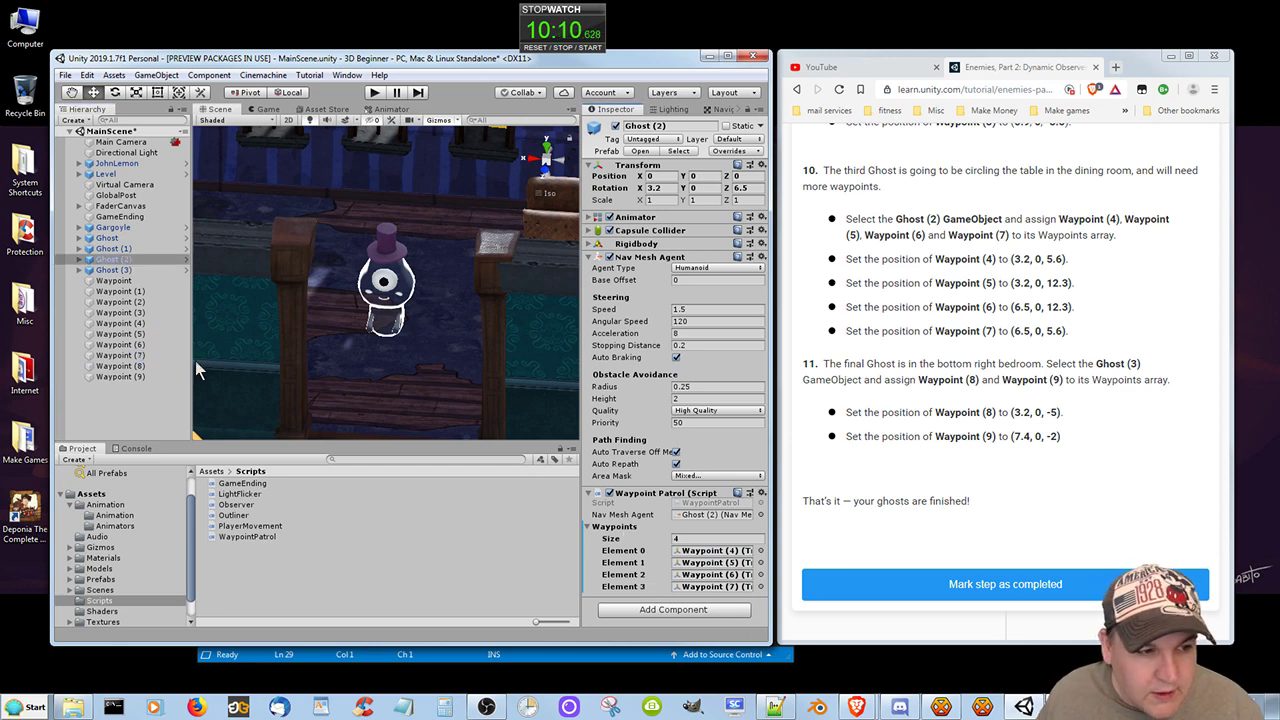
# Set the position of Waypoint (4) to X 3.2, Y 0, Z 5.6.
pyautogui.click(131, 324)
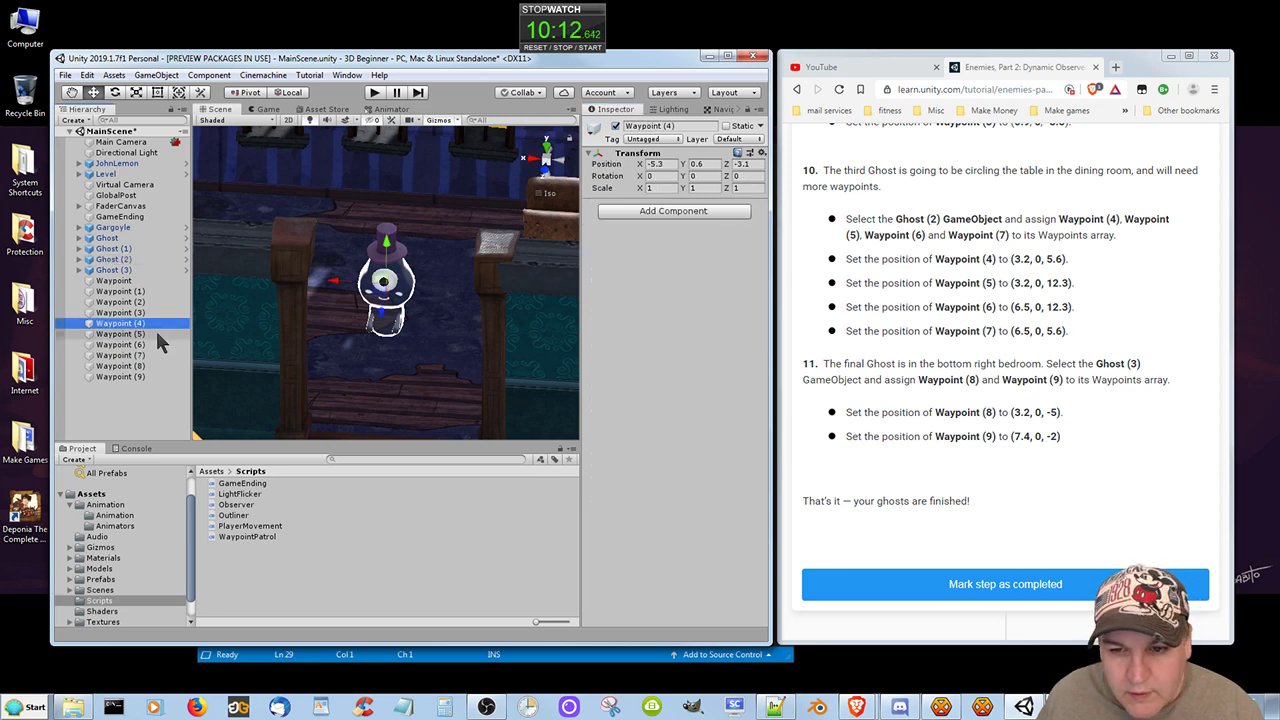
pyautogui.click(655, 164)
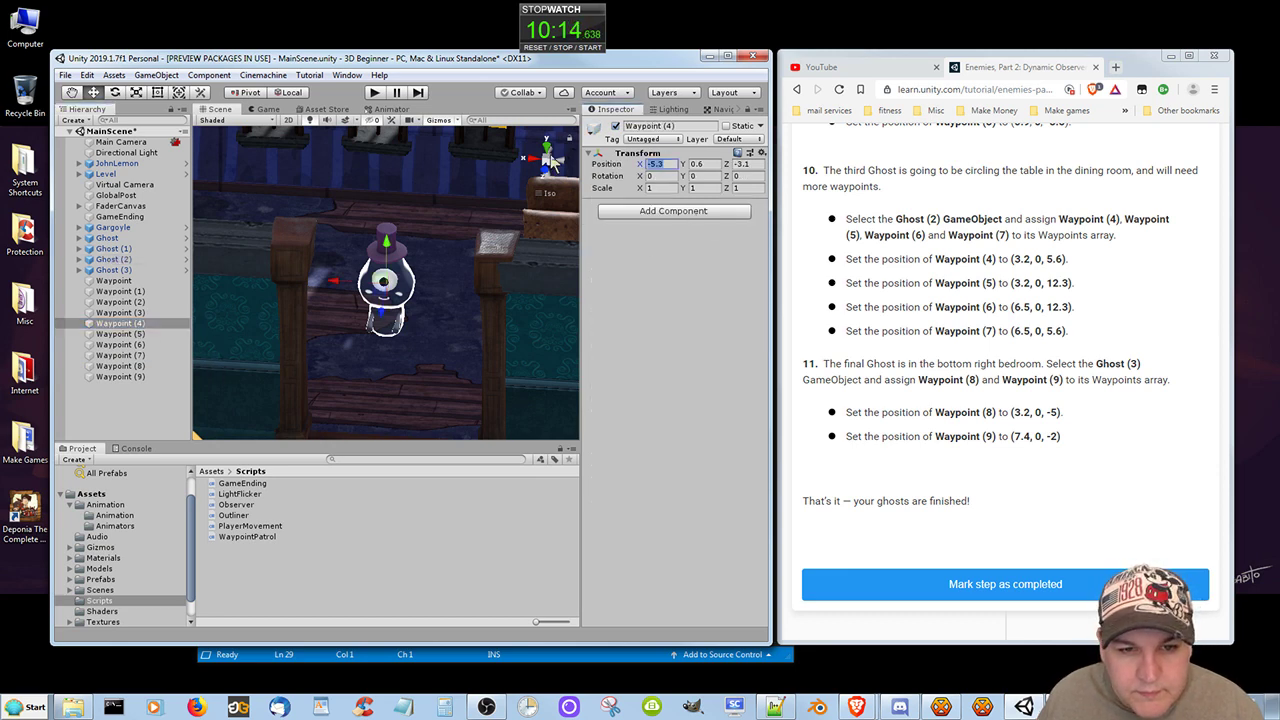
pyautogui.press('BackSpace')
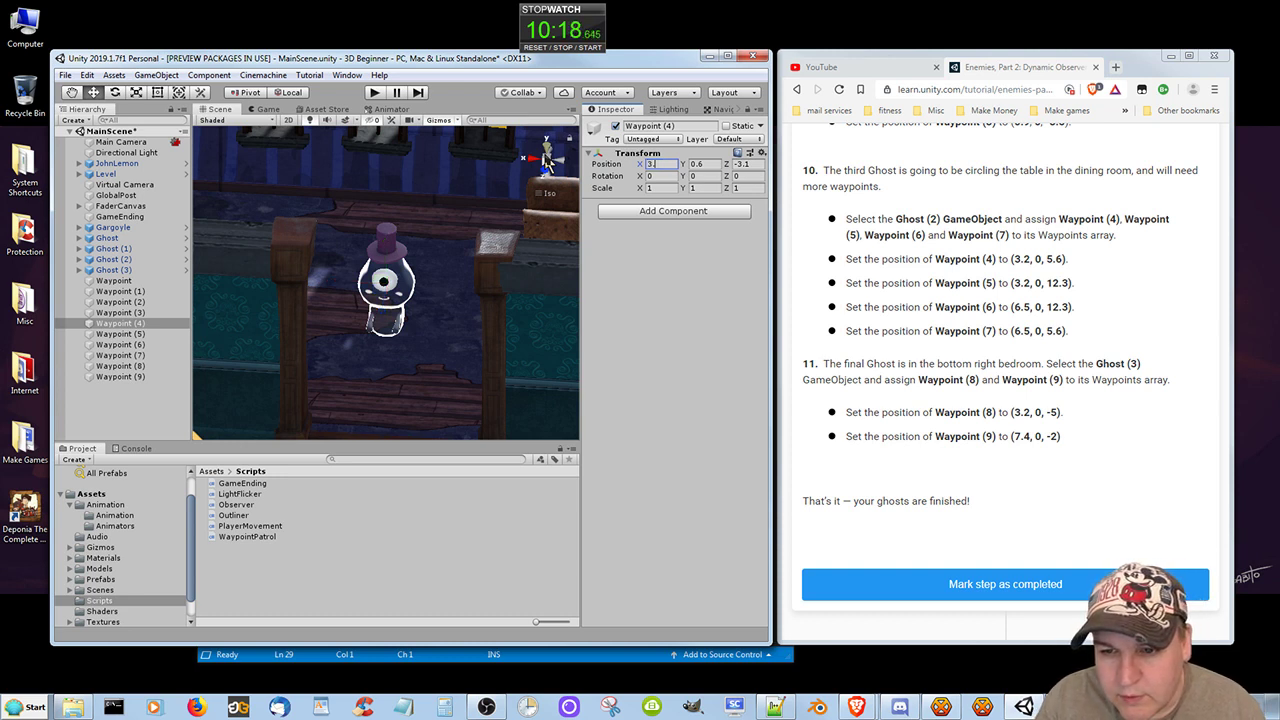
pyautogui.moveTo(715, 165); pyautogui.dragTo(664, 159)
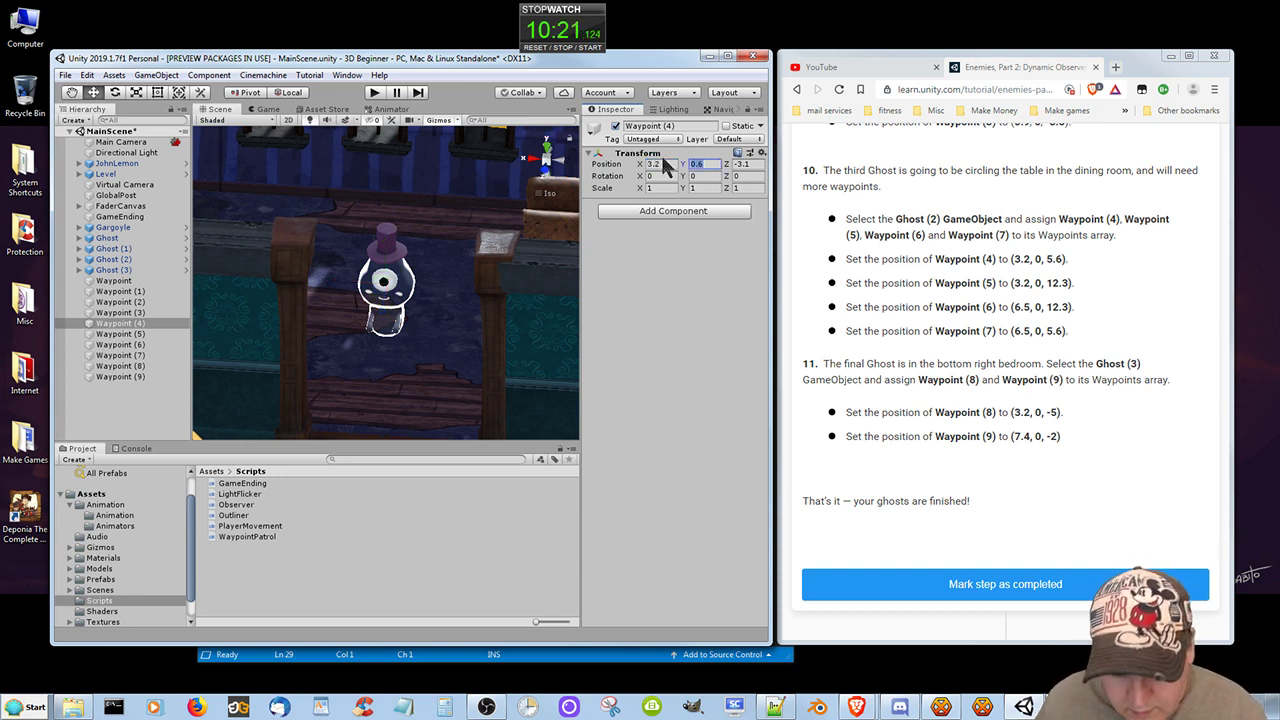
pyautogui.click(758, 164)
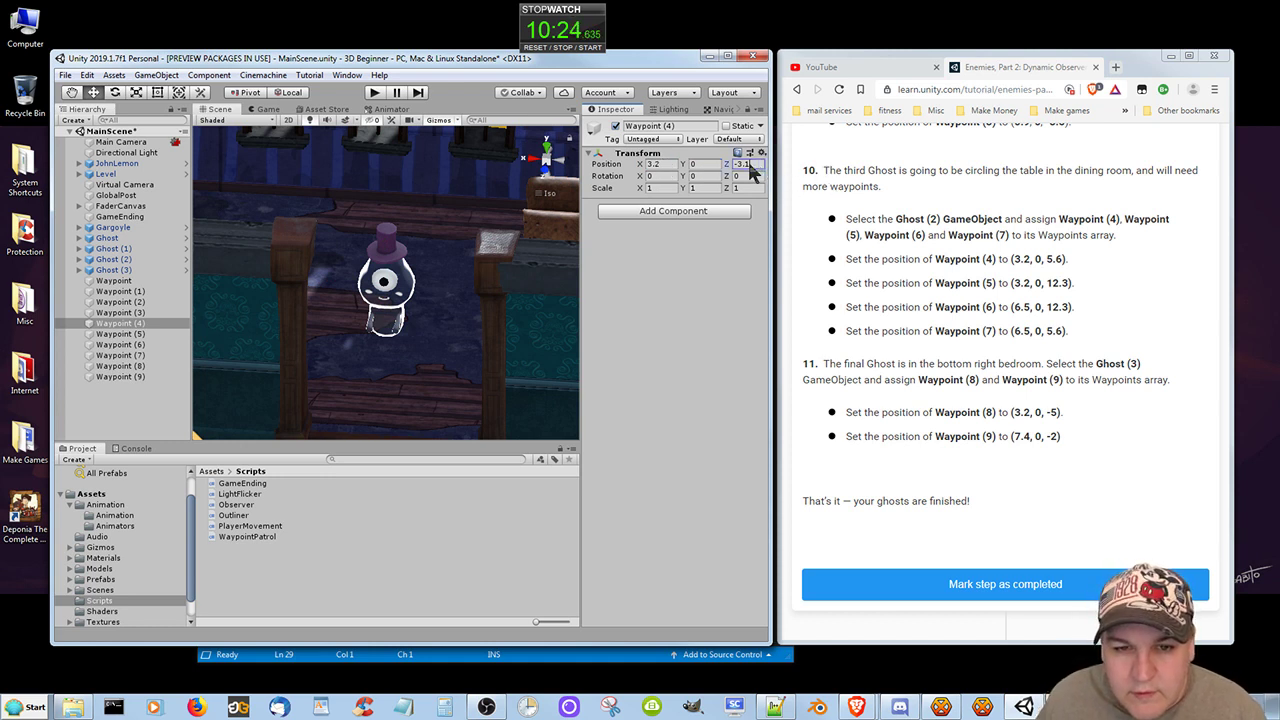
pyautogui.write('5.6')
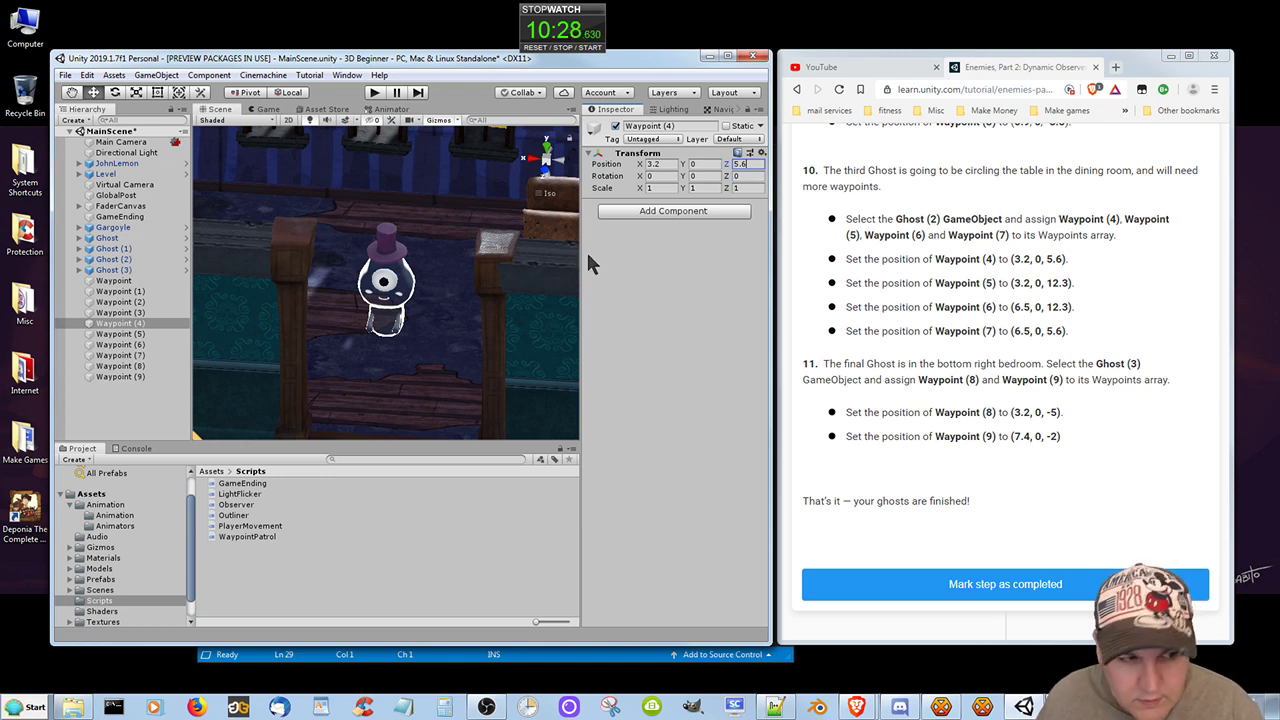
# Set the position of Waypoint (5) to X 3.2, Y 0, Z 12.3.
pyautogui.click(116, 334)
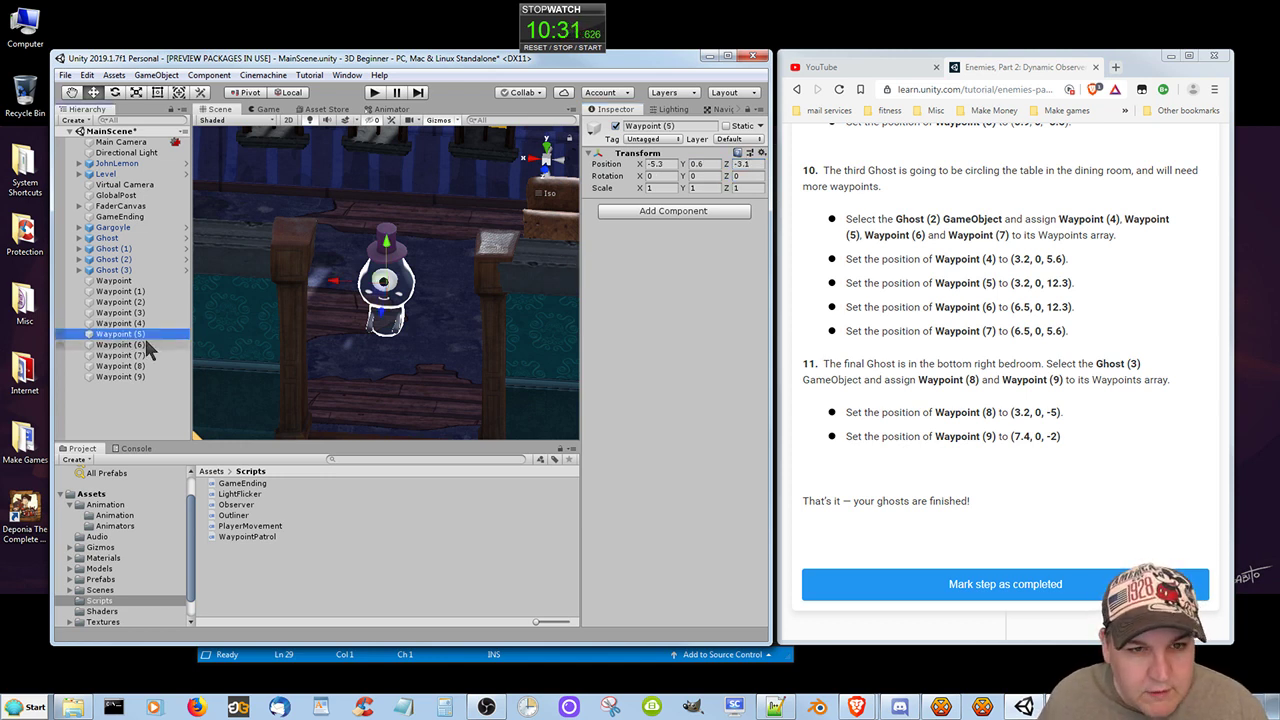
pyautogui.click(662, 164)
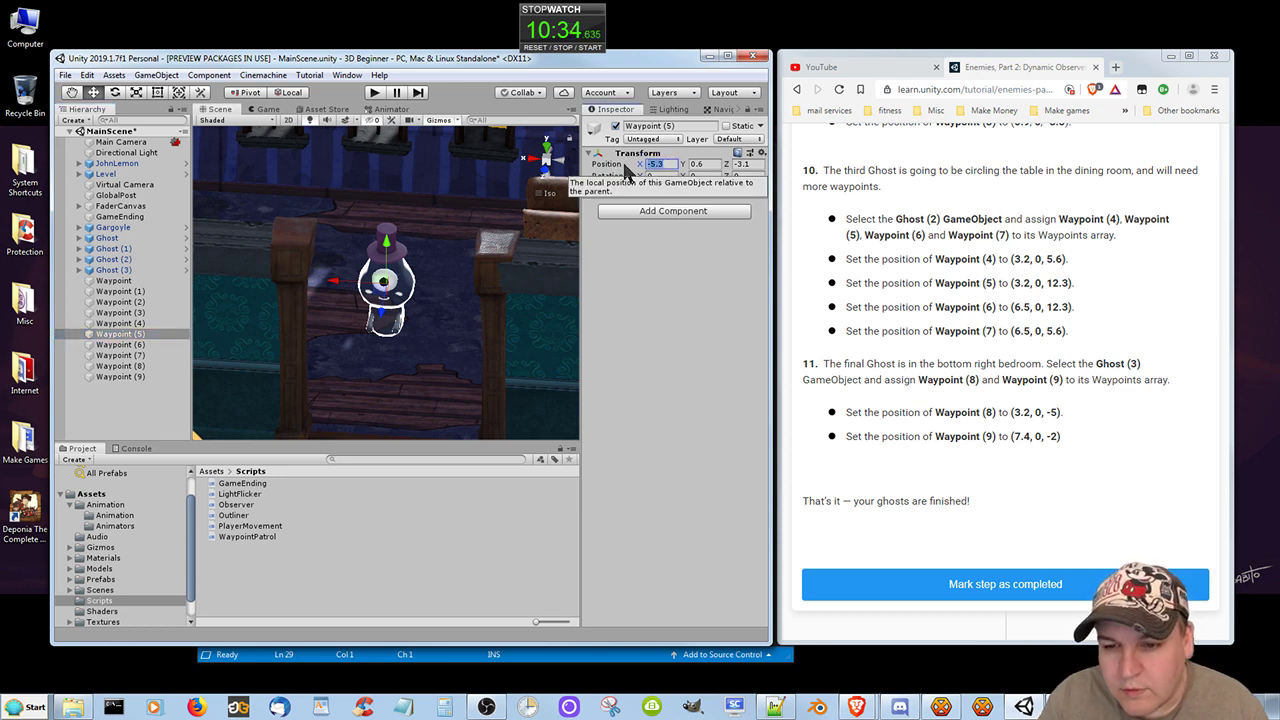
pyautogui.write('3.2')
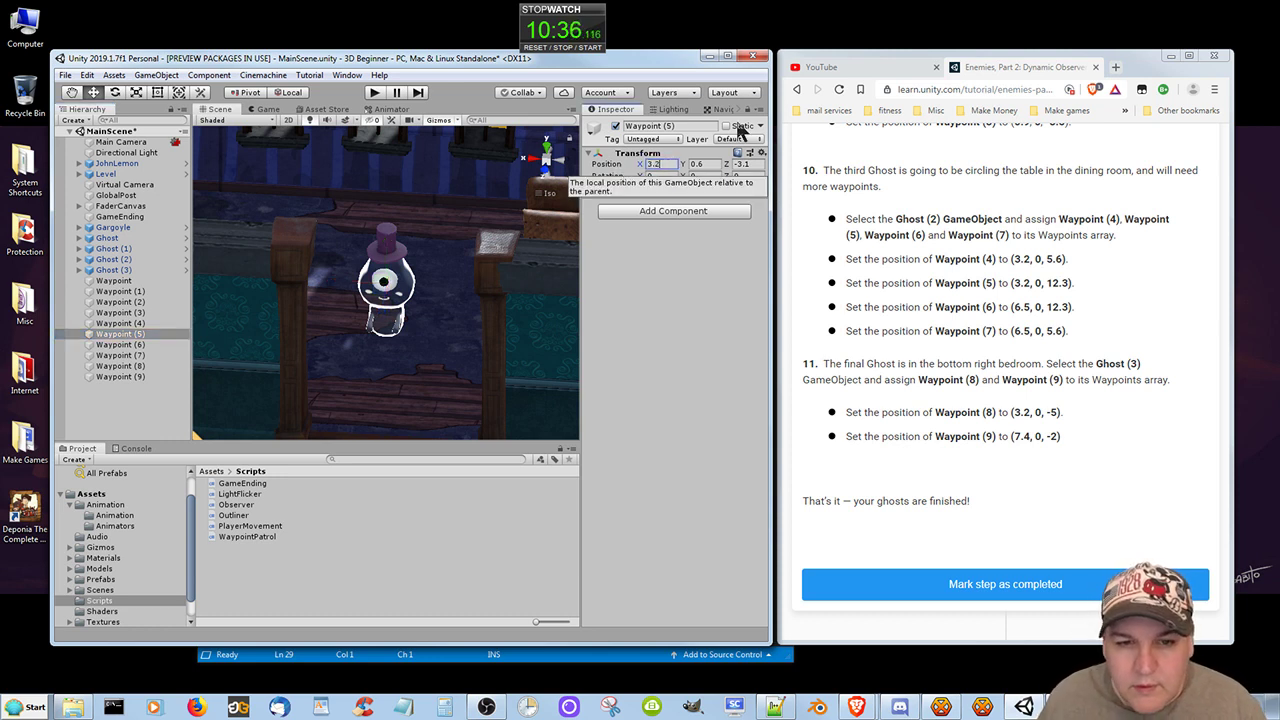
pyautogui.click(703, 164)
pyautogui.press('BackSpace')
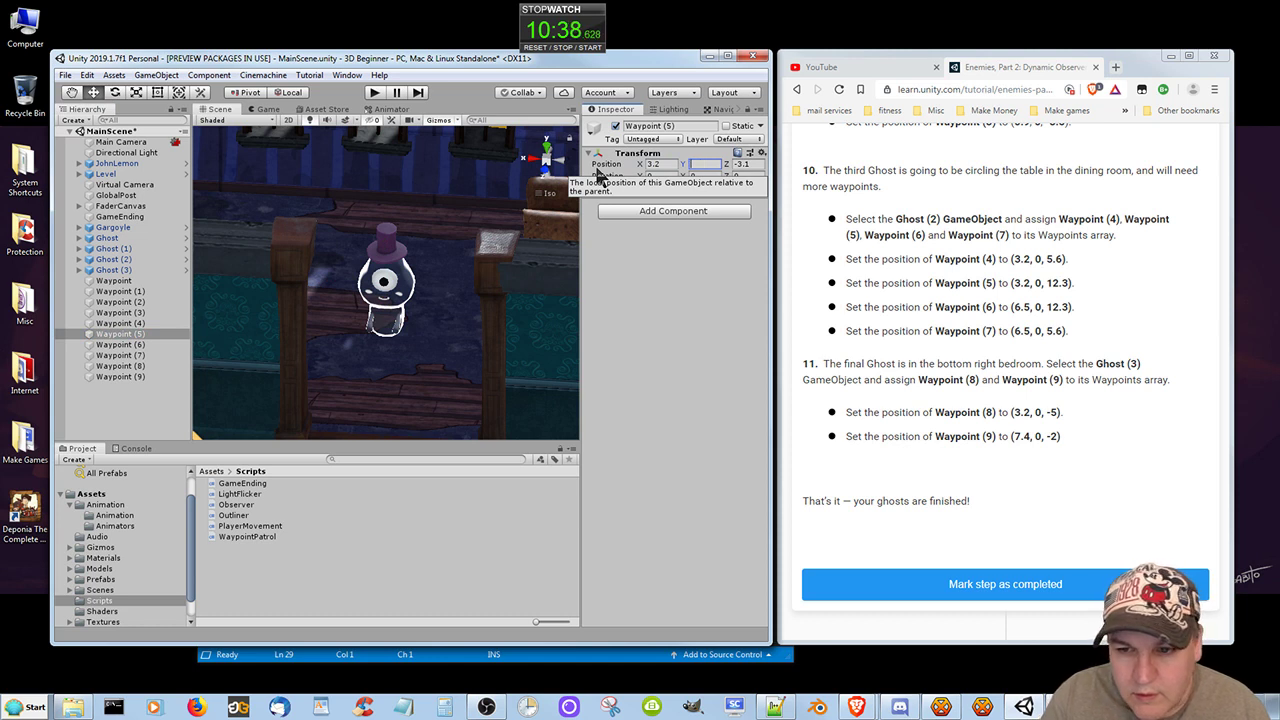
pyautogui.write('0')
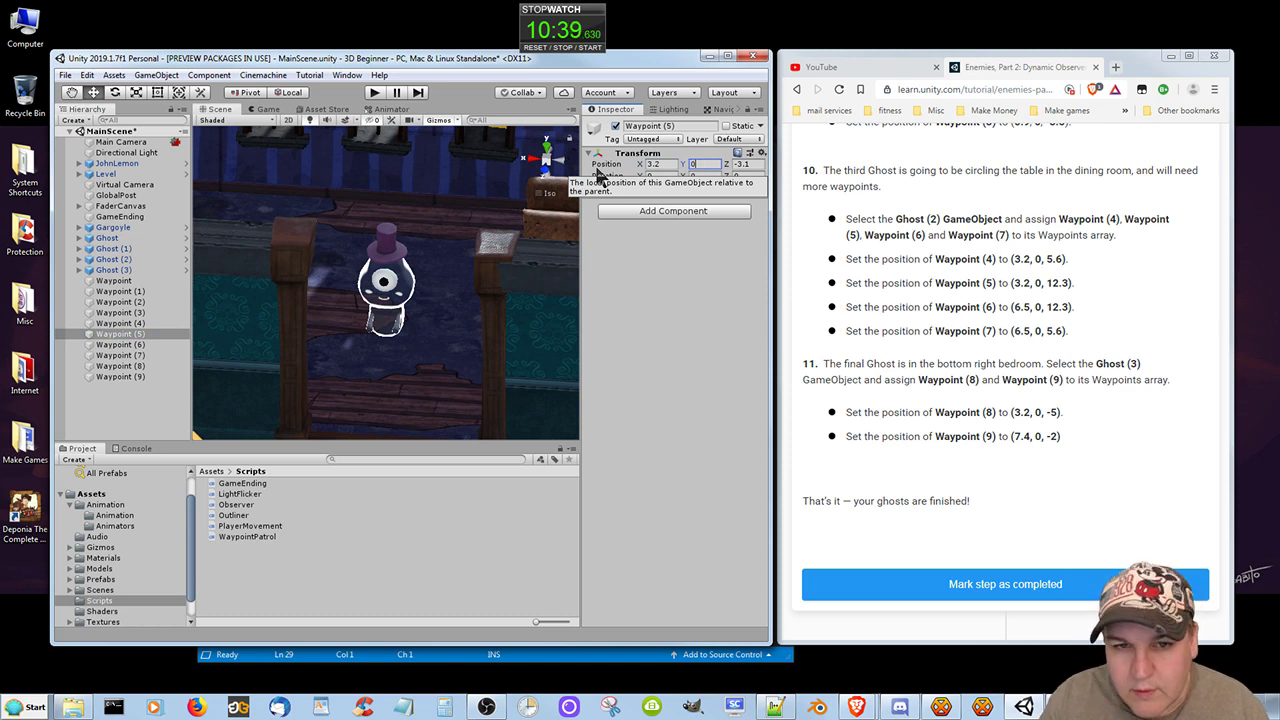
pyautogui.click(750, 164)
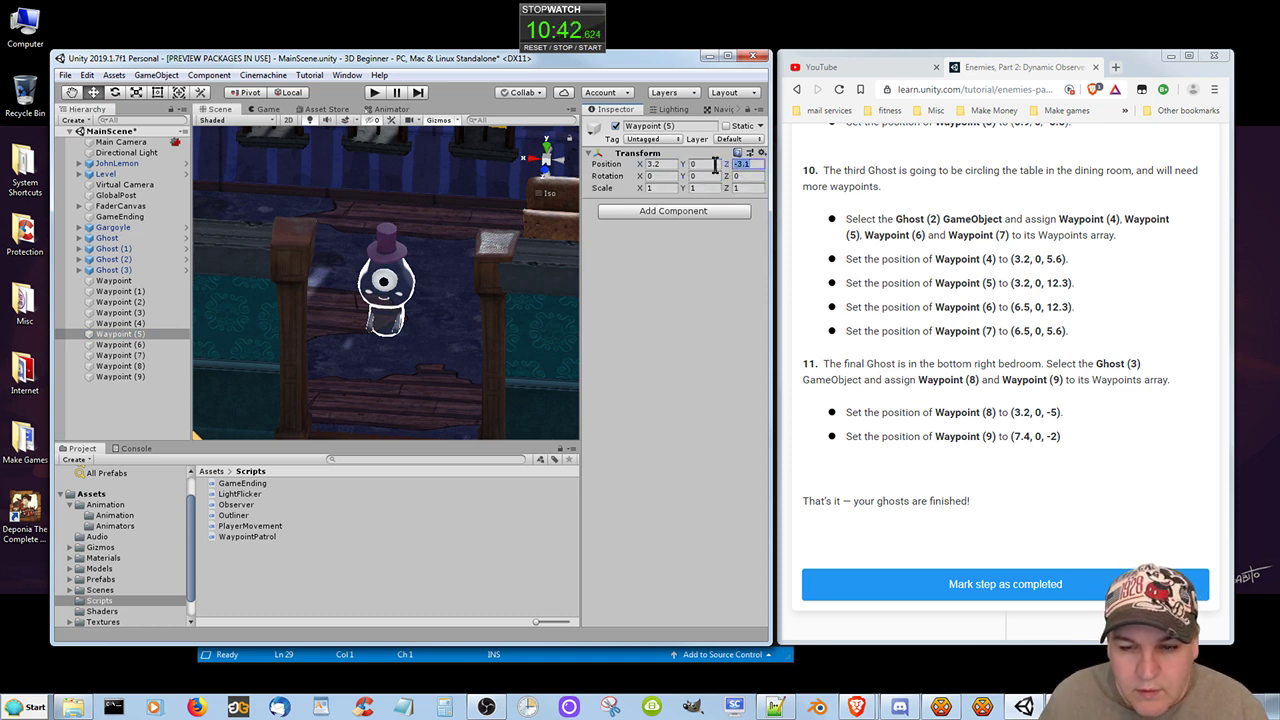
pyautogui.write('12.3')
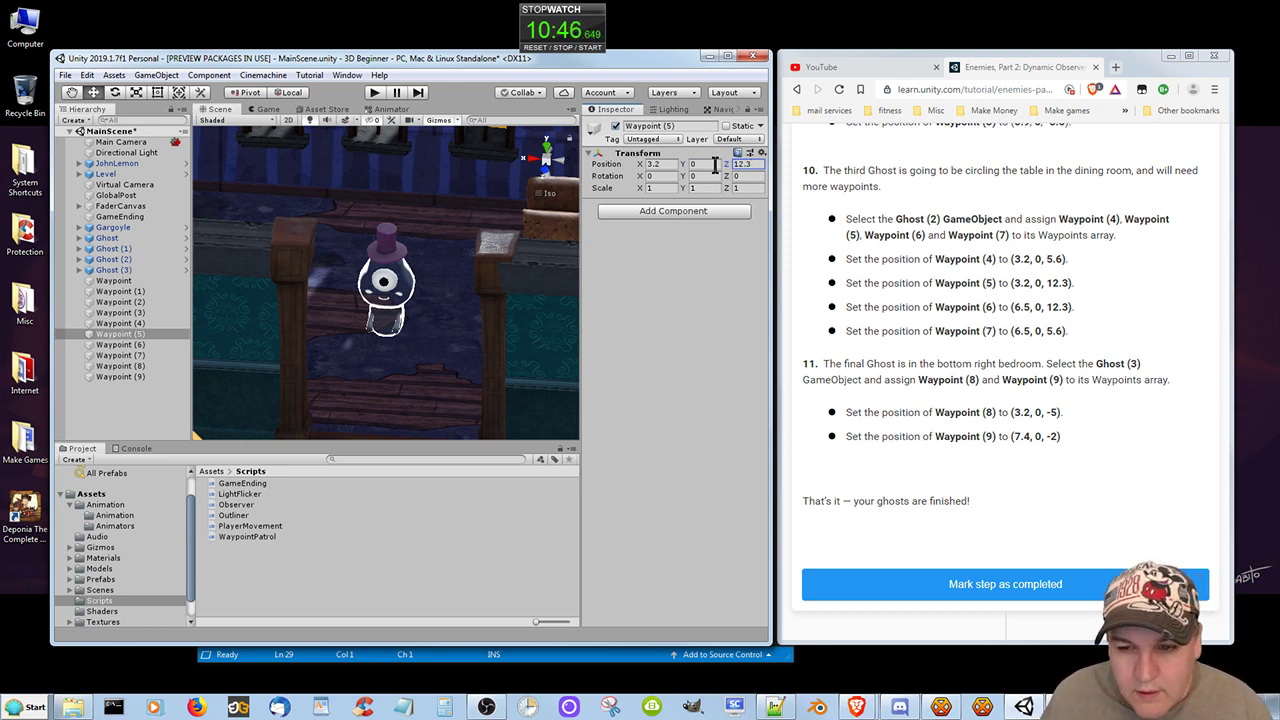
# Set the position of Waypoint (6) to X 6.5, Y 0, Z 12.3.
pyautogui.click(120, 344)
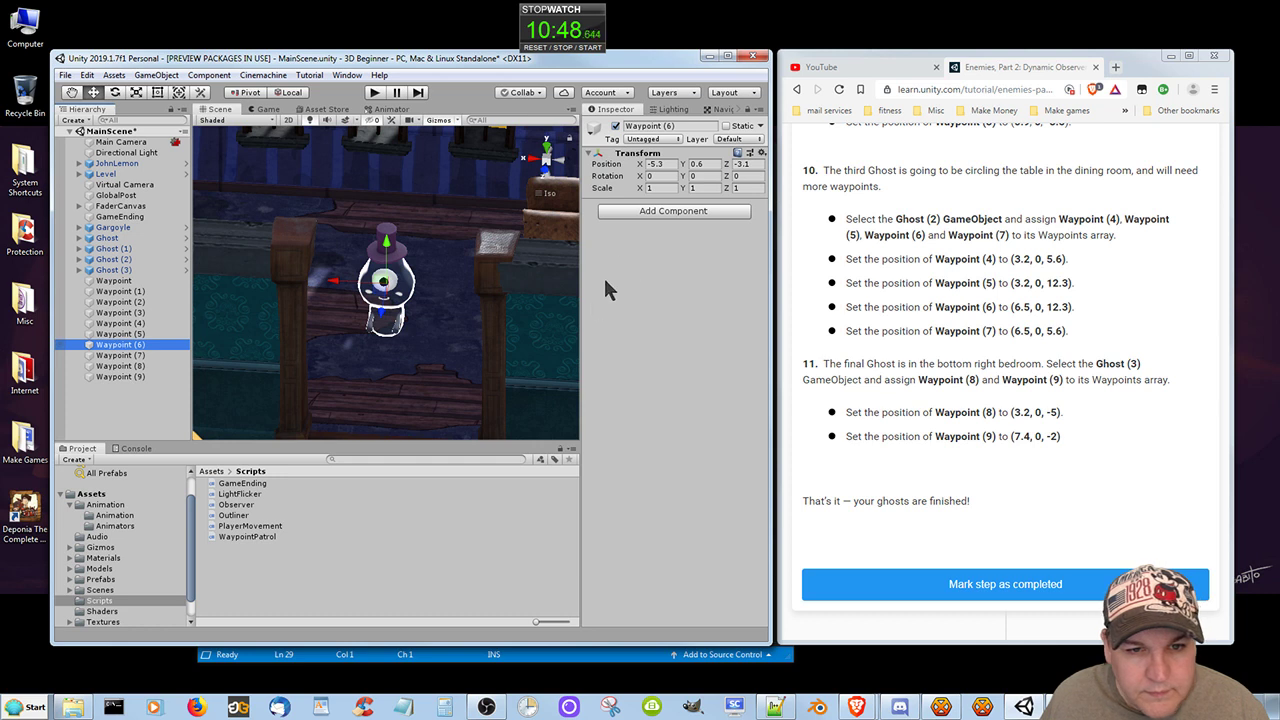
pyautogui.click(657, 163)
pyautogui.write('6')
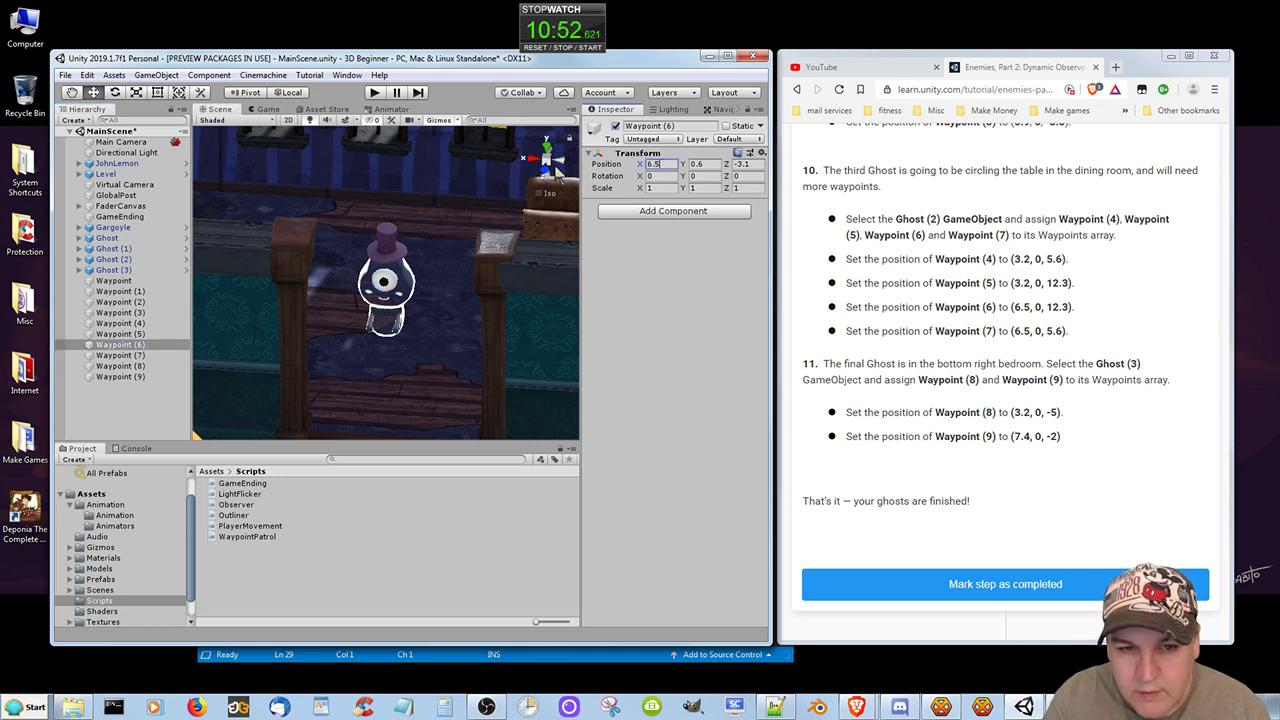
pyautogui.write('.5')
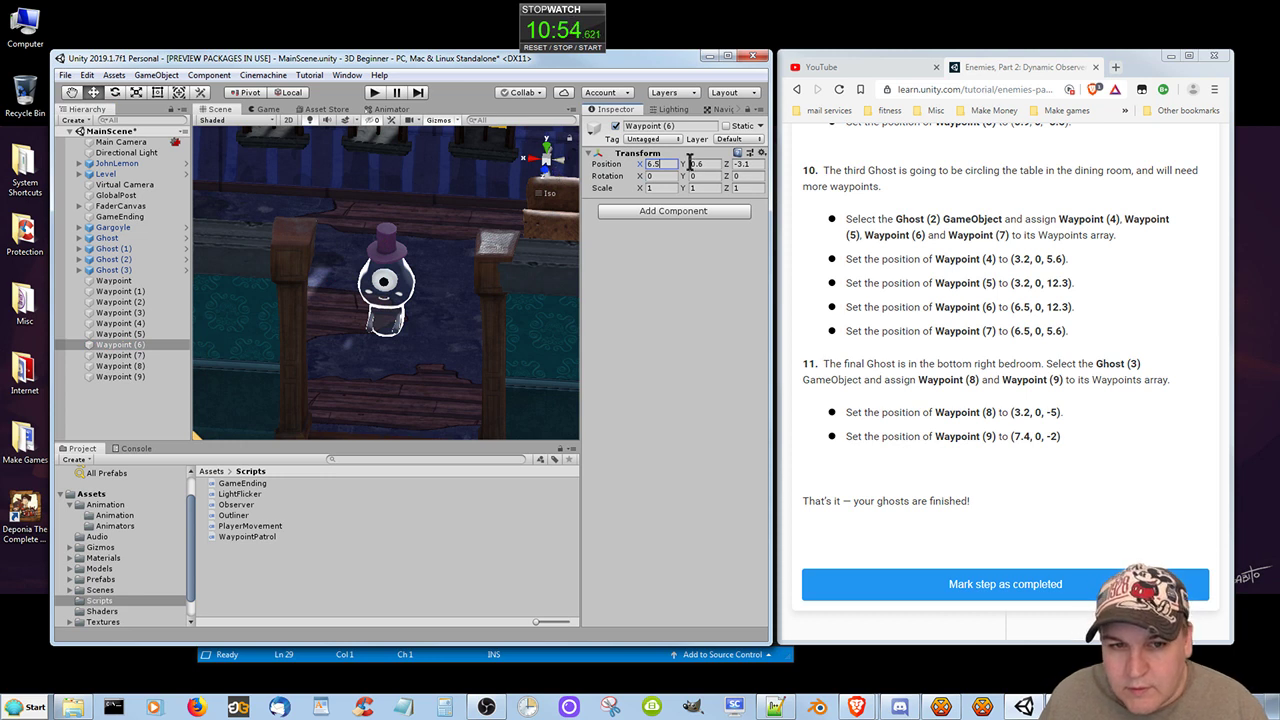
pyautogui.press('Tab')
pyautogui.write('0')
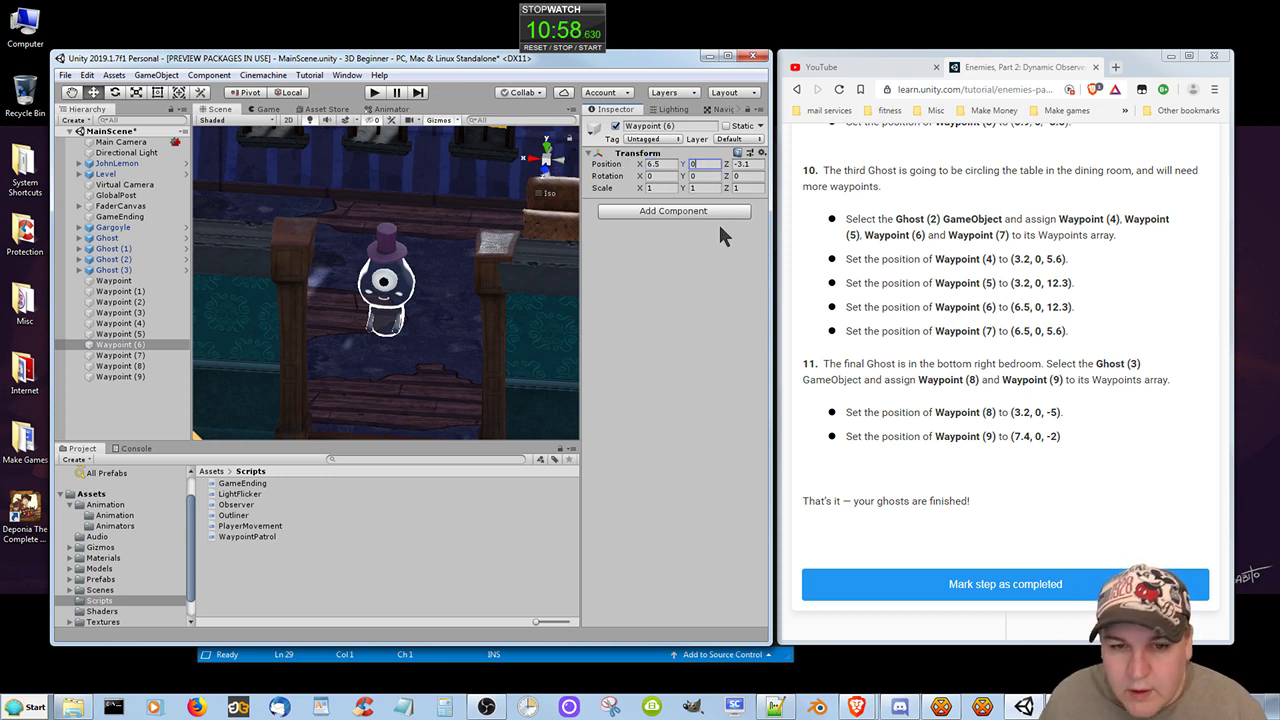
pyautogui.press('Tab')
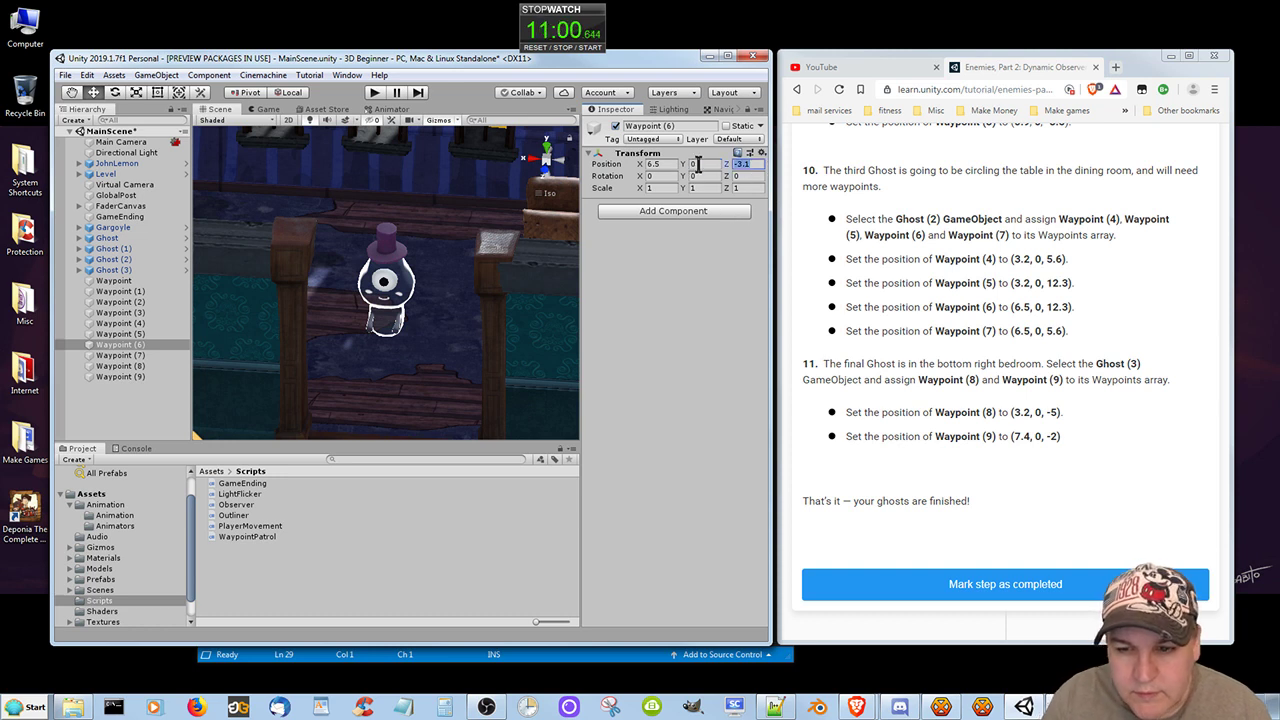
pyautogui.write('12.3')
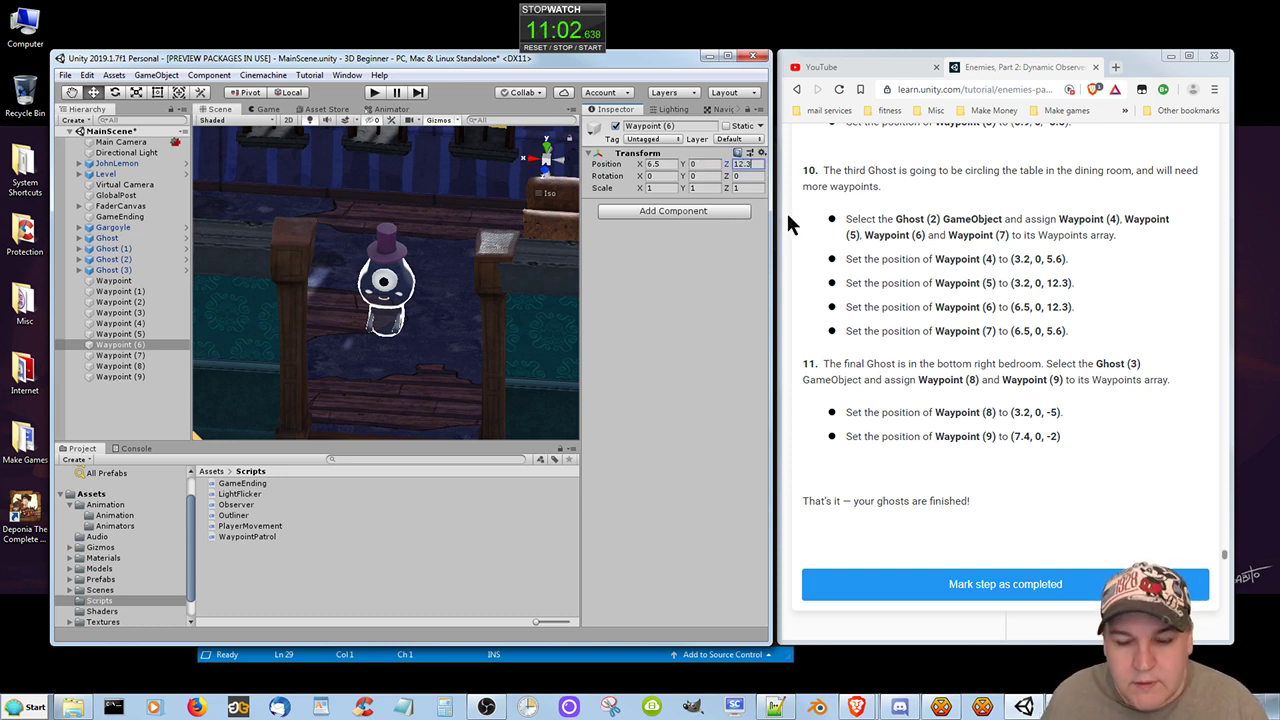
# Set the position of Waypoint (7) to X 6.5, Y 0, Z 5.6.
pyautogui.click(135, 355)
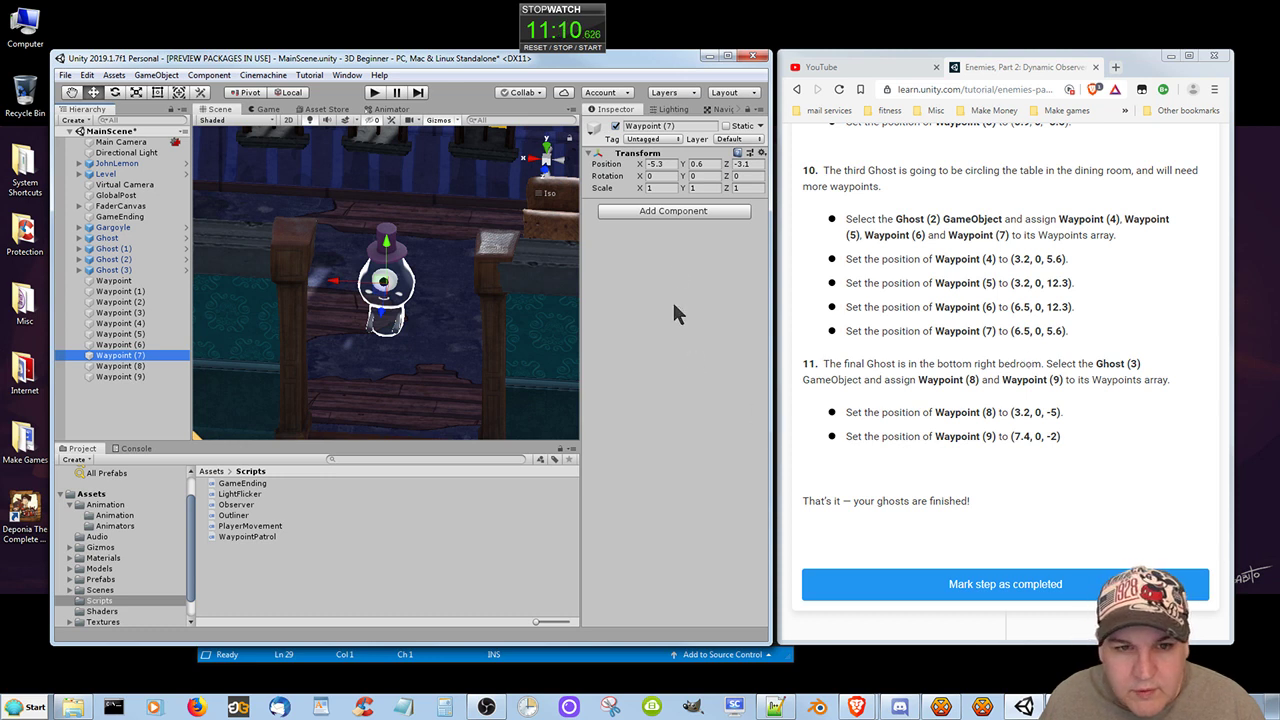
pyautogui.click(665, 168)
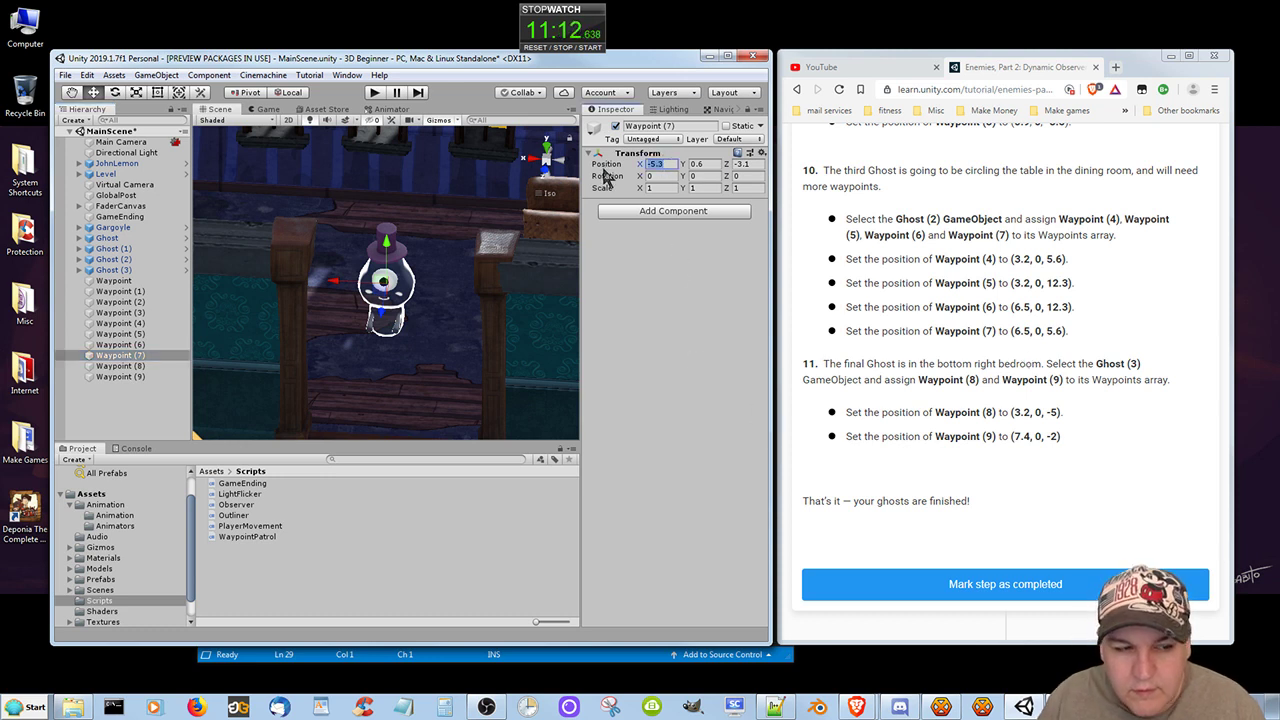
pyautogui.write('6.5')
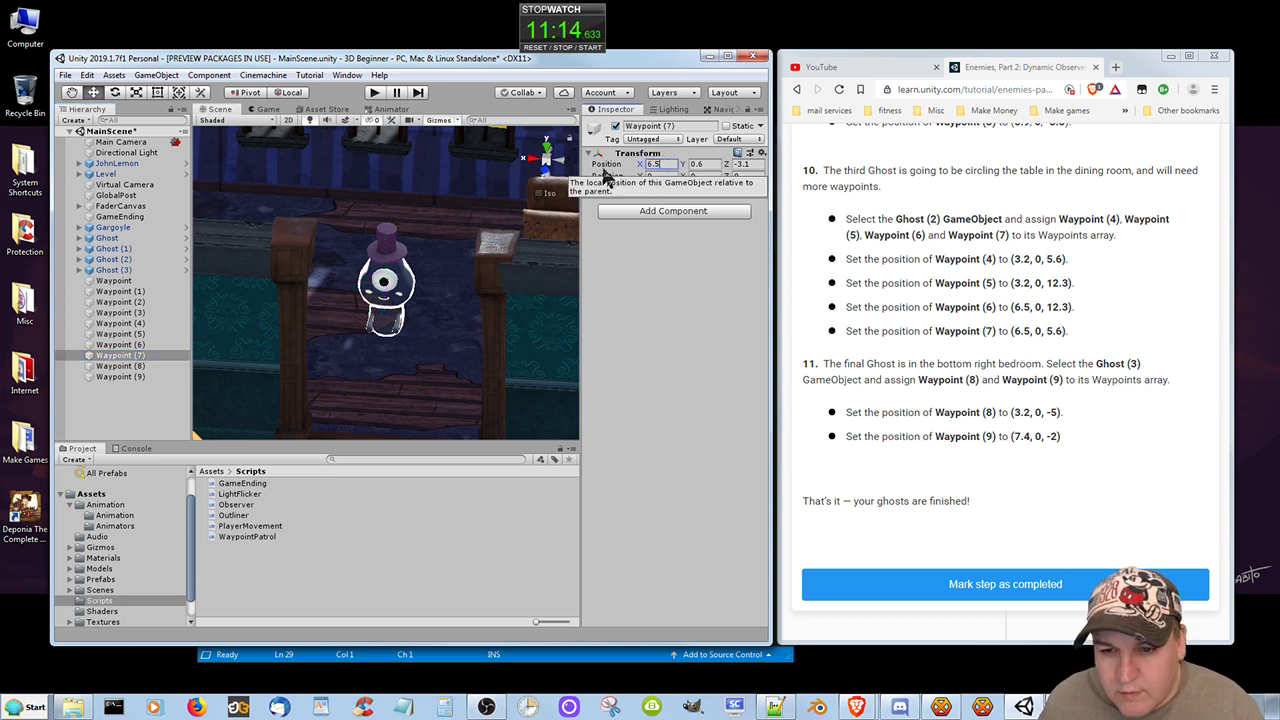
pyautogui.click(705, 164)
pyautogui.write('0')
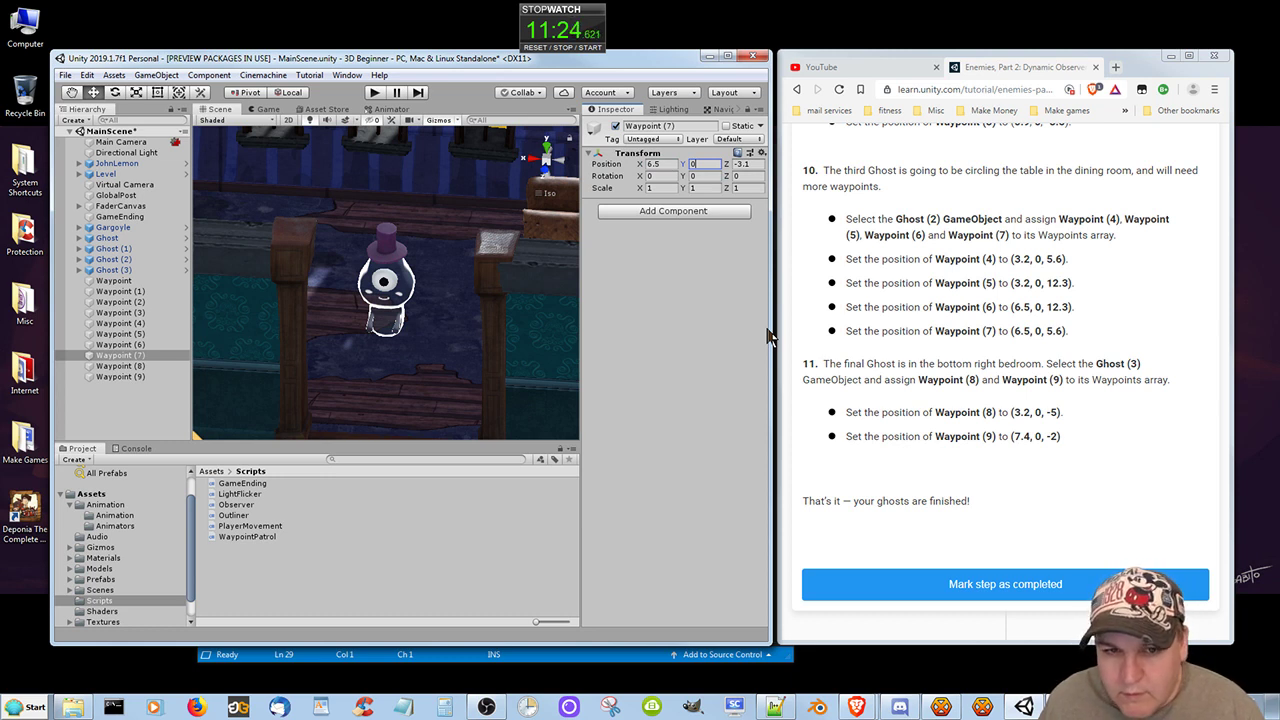
pyautogui.click(743, 166)
pyautogui.write('6/')
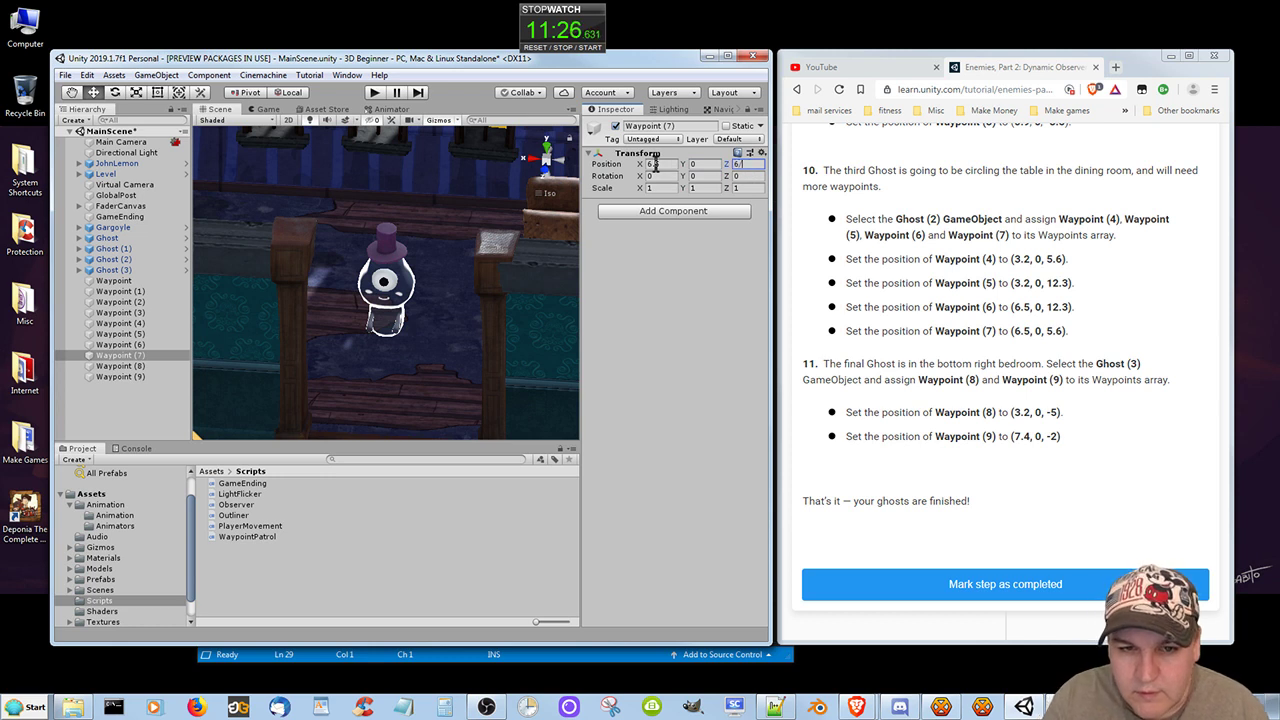
pyautogui.write('7')
pyautogui.press('BackSpace')
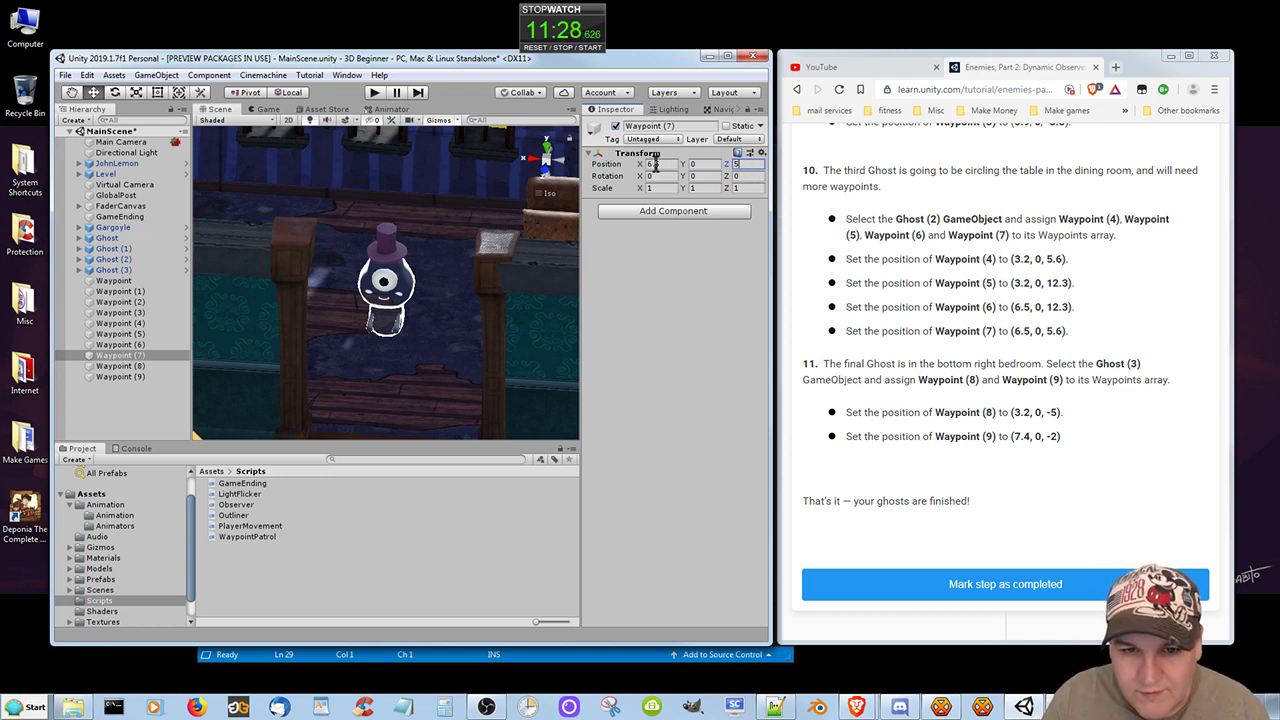
pyautogui.write('.6')
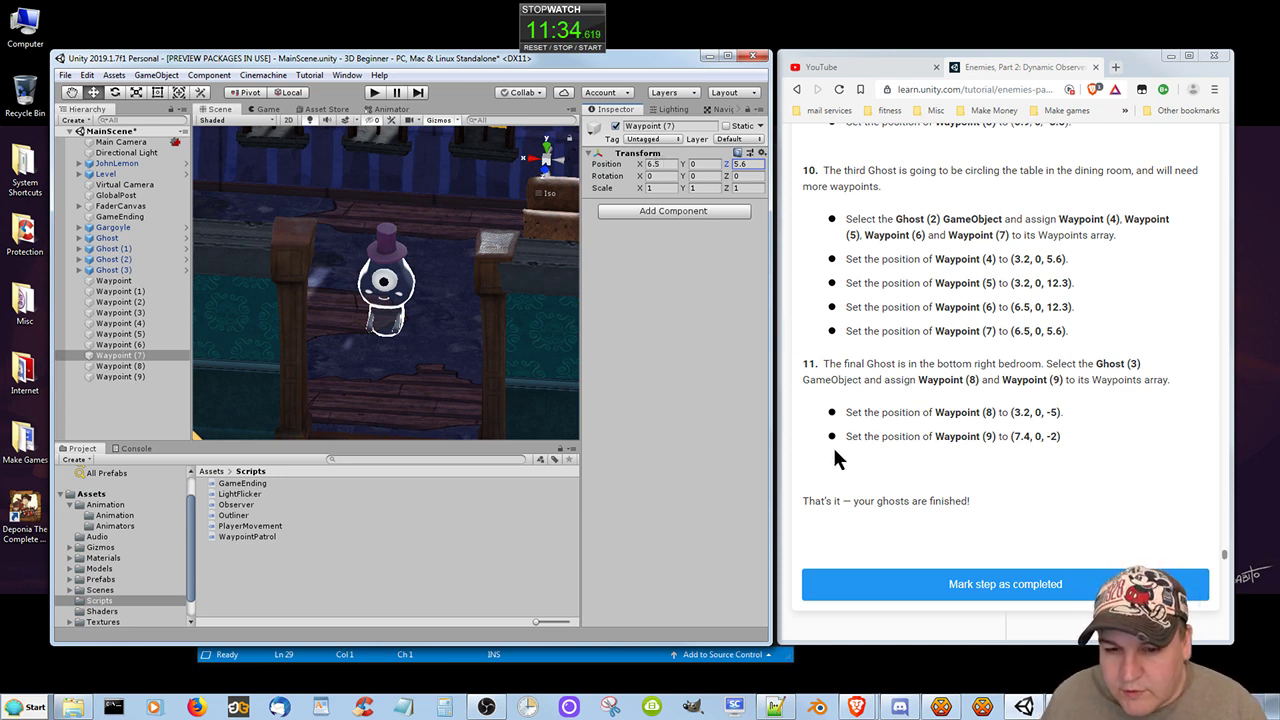
# Assign Waypoint (8) and Waypoint (9) to the Waypoints array of Ghost (3)'s Waypoint Patrol script.
pyautogui.click(112, 270)
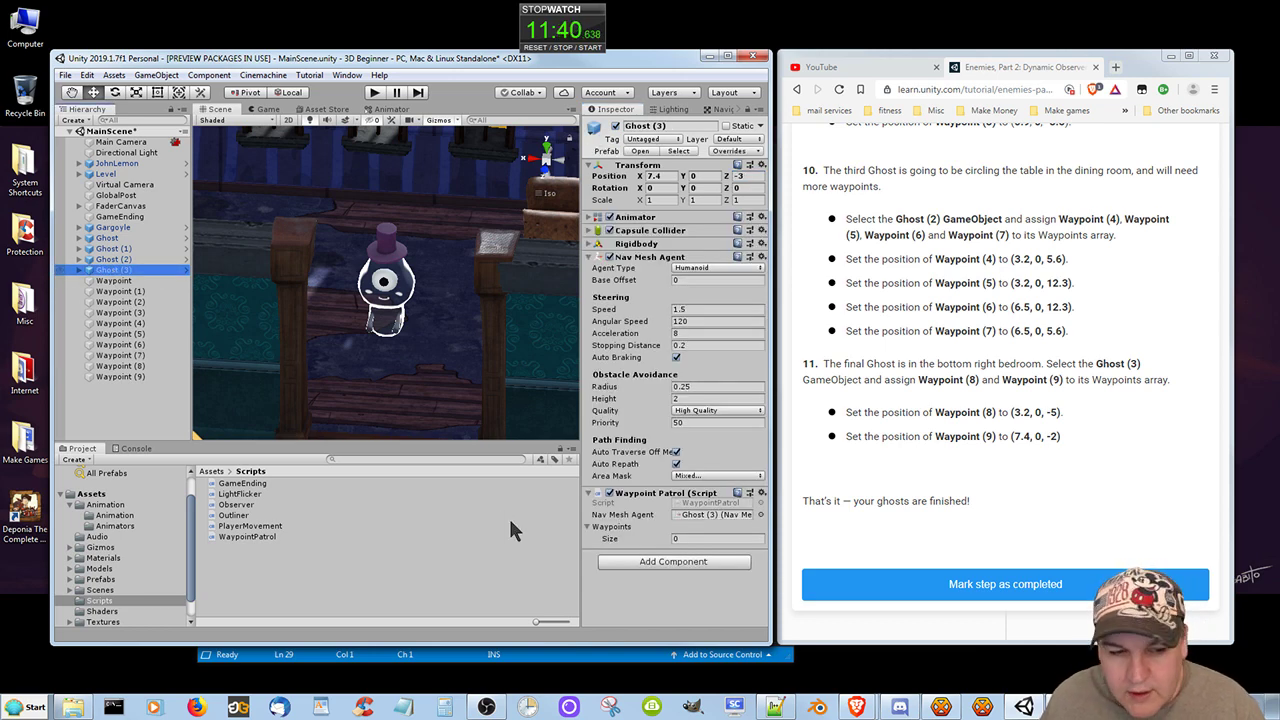
pyautogui.click(115, 367)
pyautogui.moveTo(115, 370); pyautogui.dragTo(623, 534)
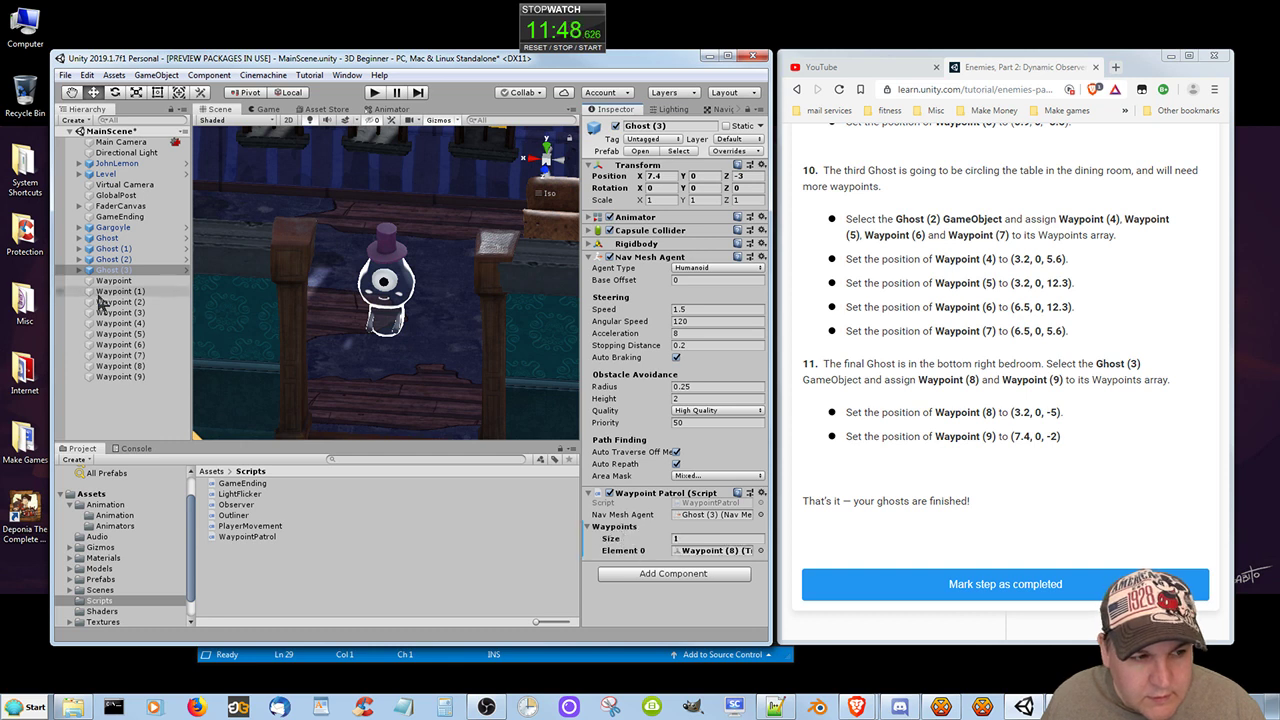
pyautogui.moveTo(127, 375); pyautogui.dragTo(623, 539)
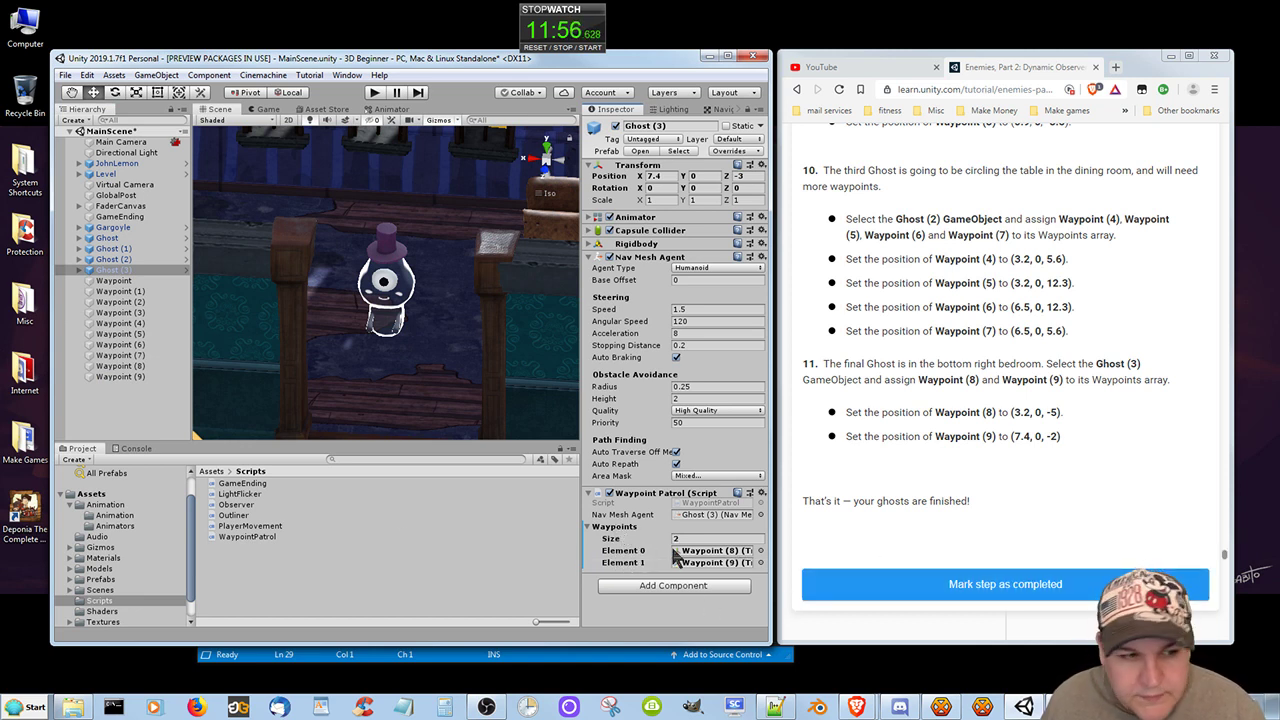
# Set the position of Waypoint (8) to X 3.2, Y 0, Z -5.
pyautogui.click(110, 366)
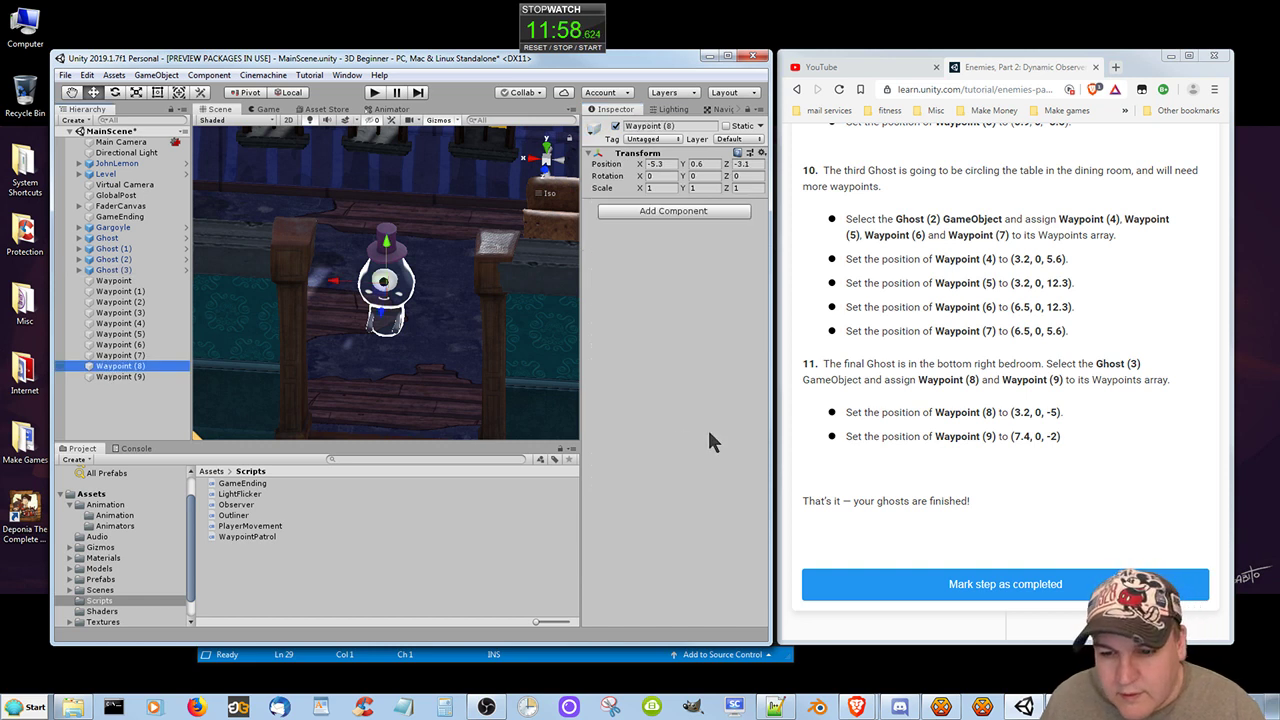
pyautogui.click(655, 163)
pyautogui.write('3')
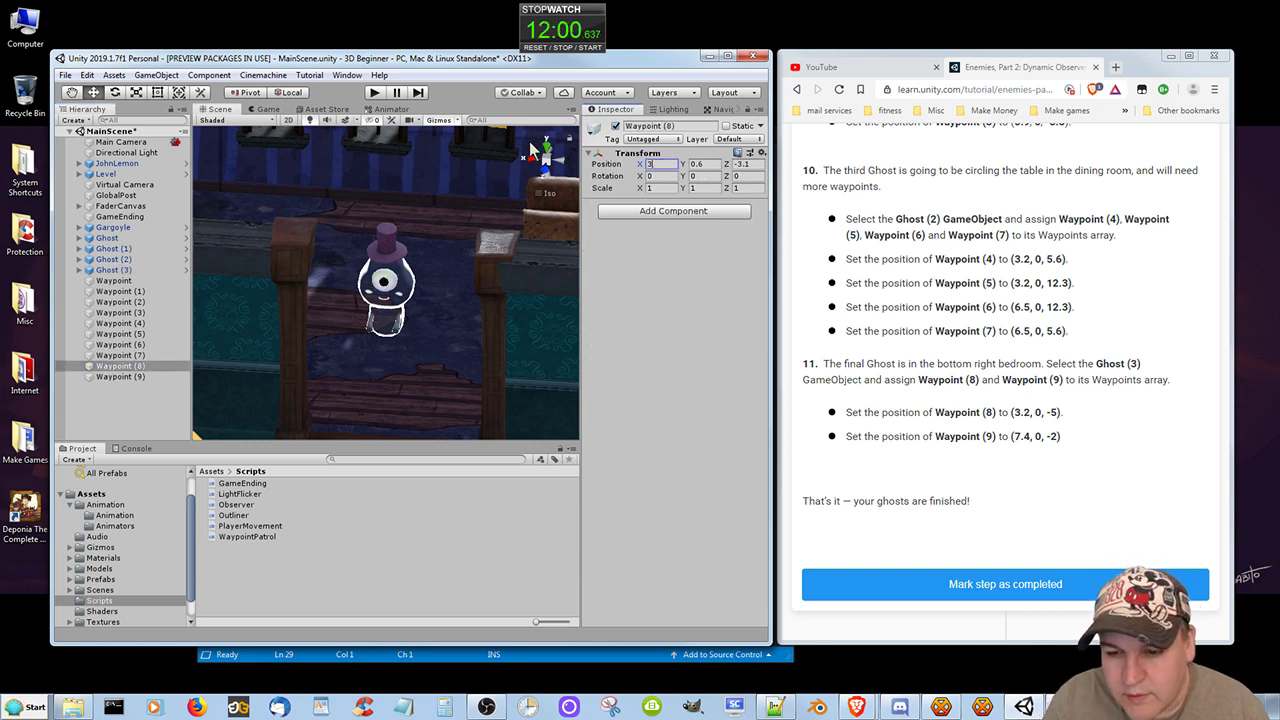
pyautogui.write('.2')
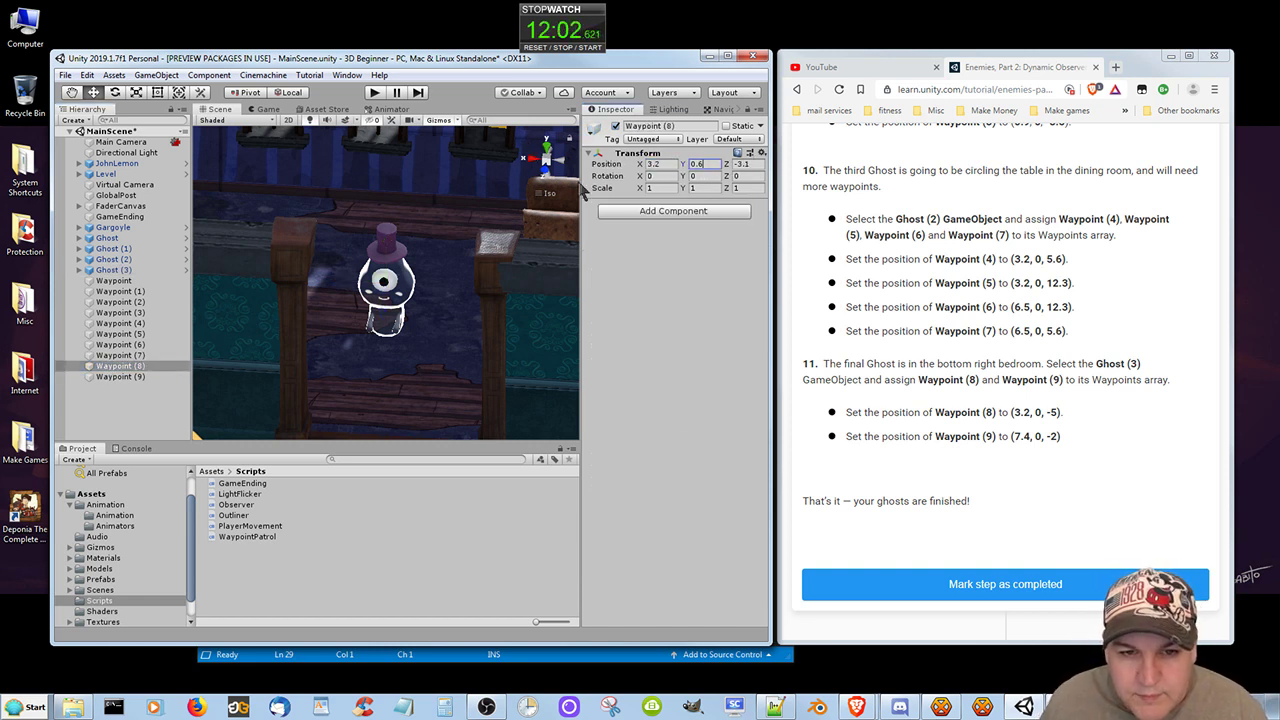
pyautogui.press('Tab')
pyautogui.write('0')
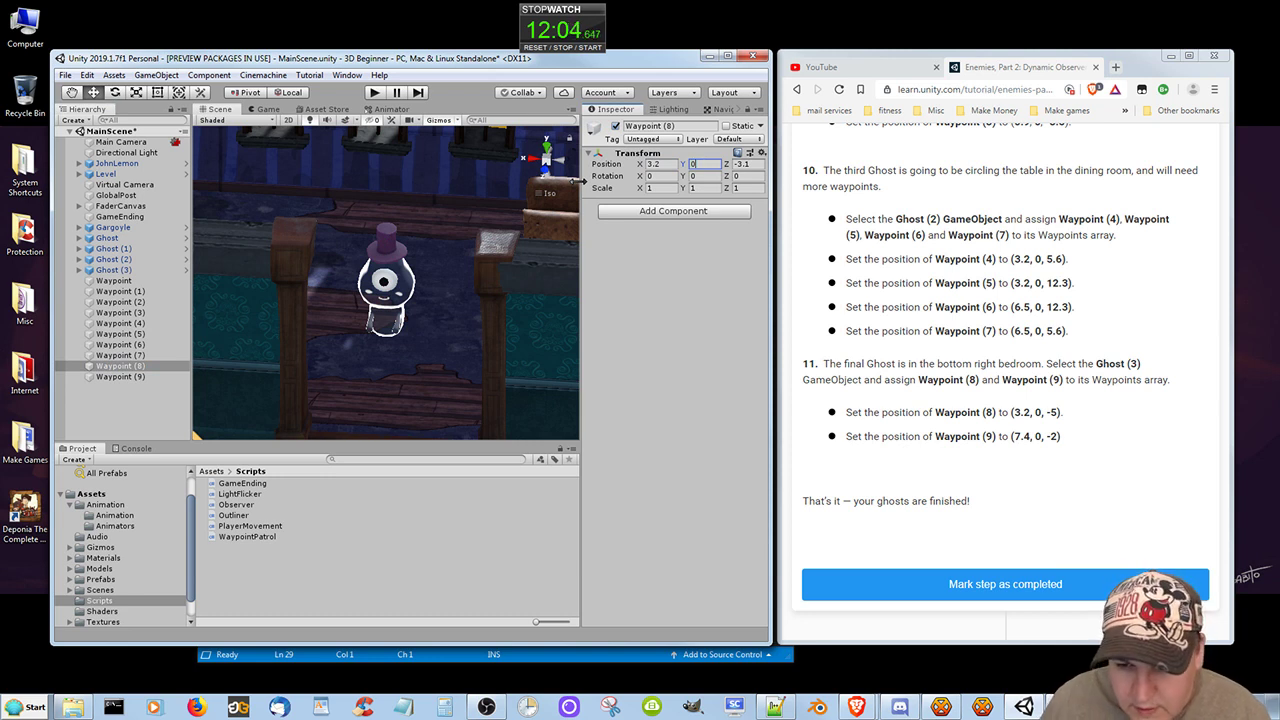
pyautogui.click(743, 164)
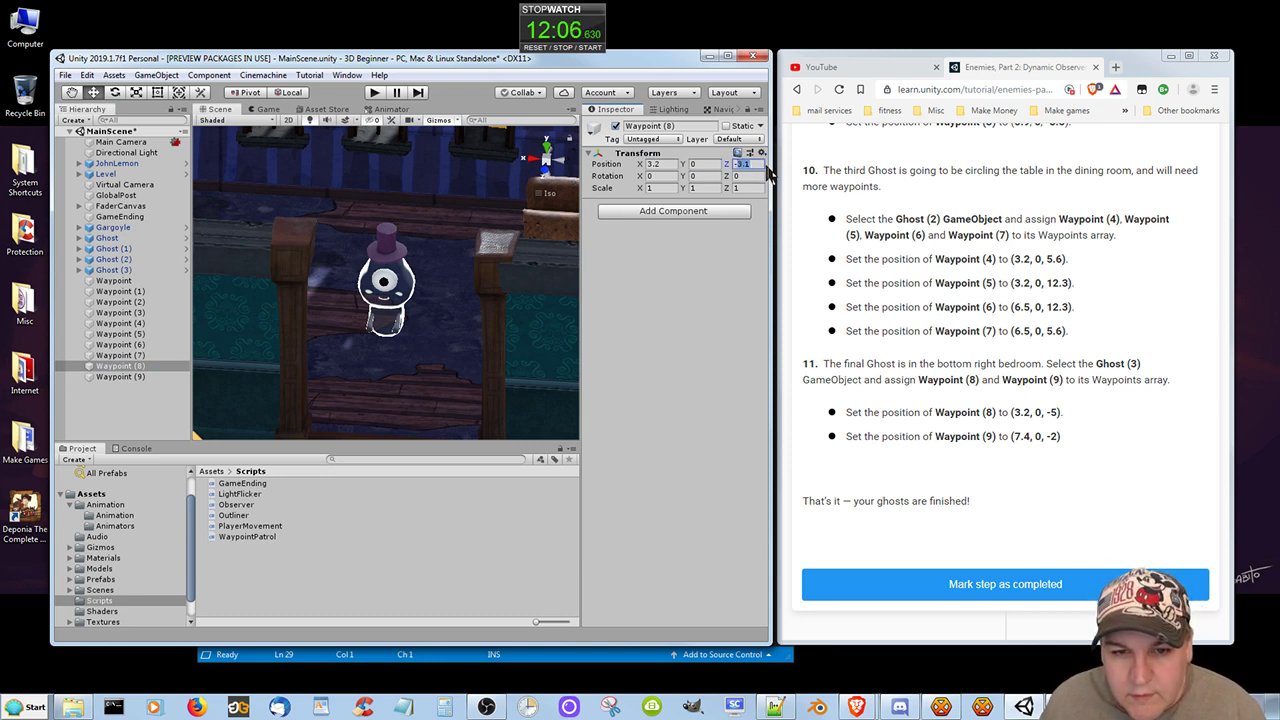
pyautogui.write('-5')
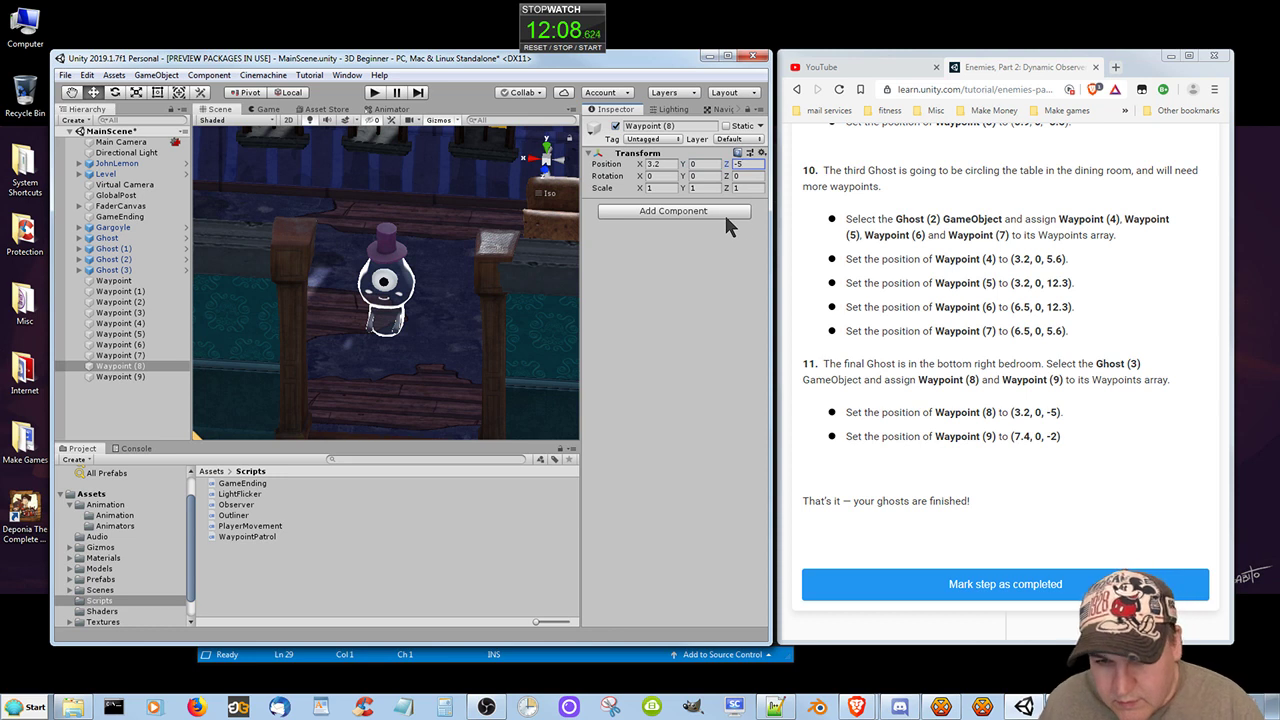
# Set the position of Waypoint (9) to X 7.4, Y 0, Z -2.
pyautogui.click(114, 377)
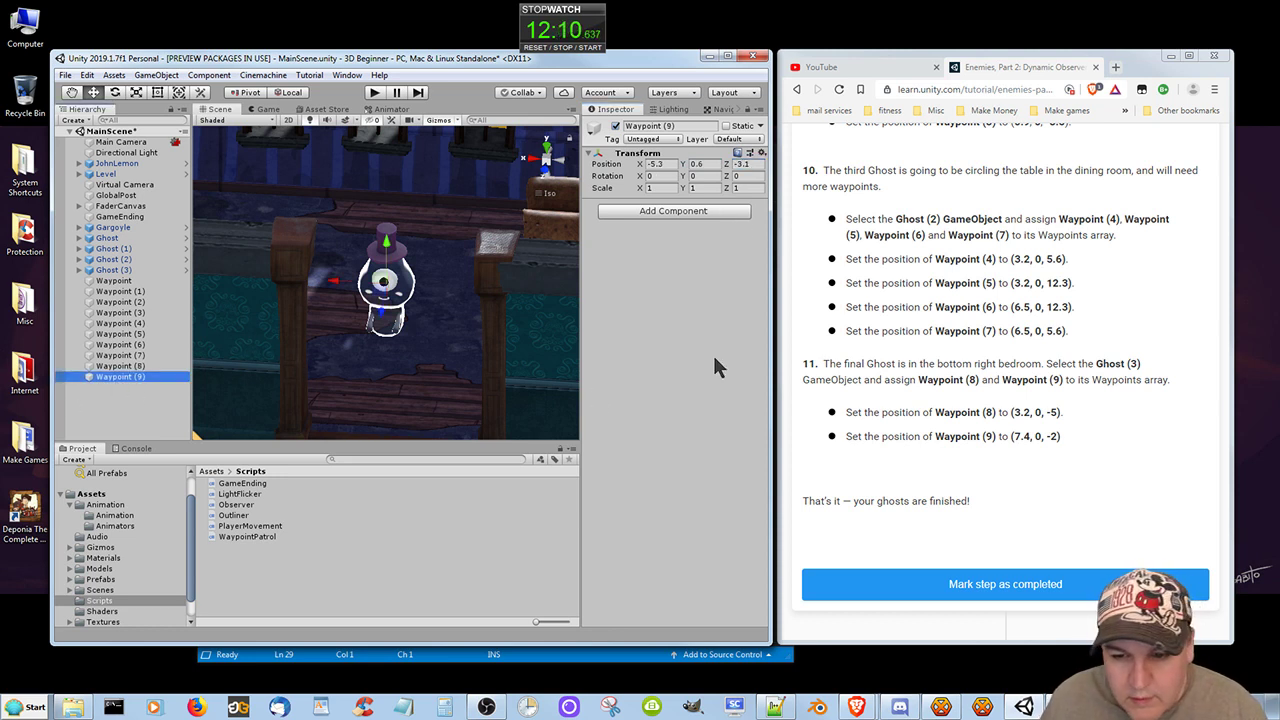
pyautogui.click(664, 164)
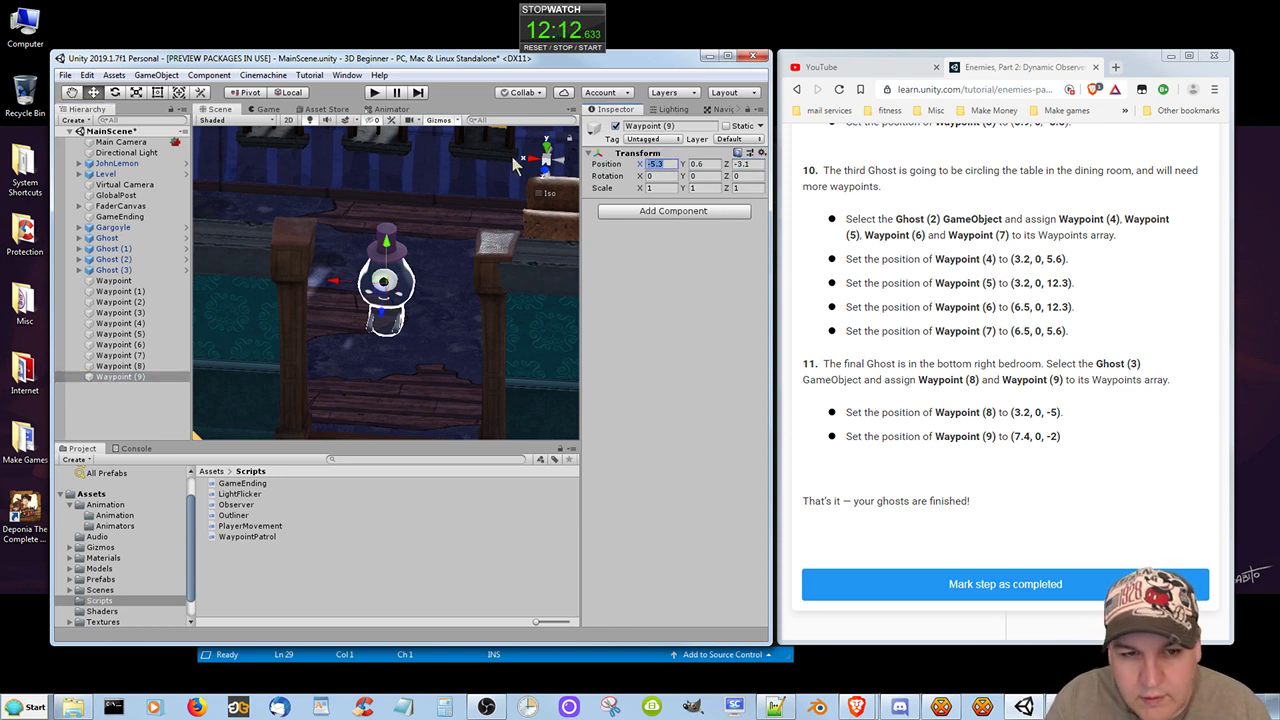
pyautogui.write('7.4')
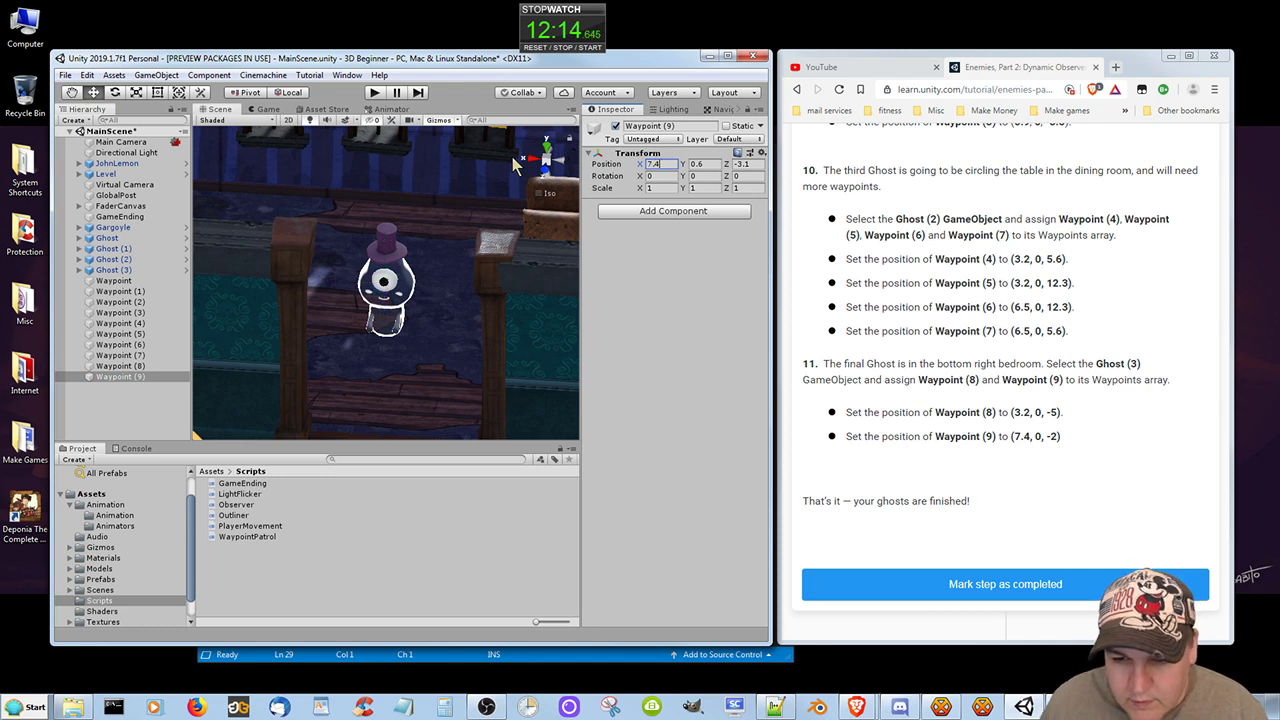
pyautogui.press('Tab')
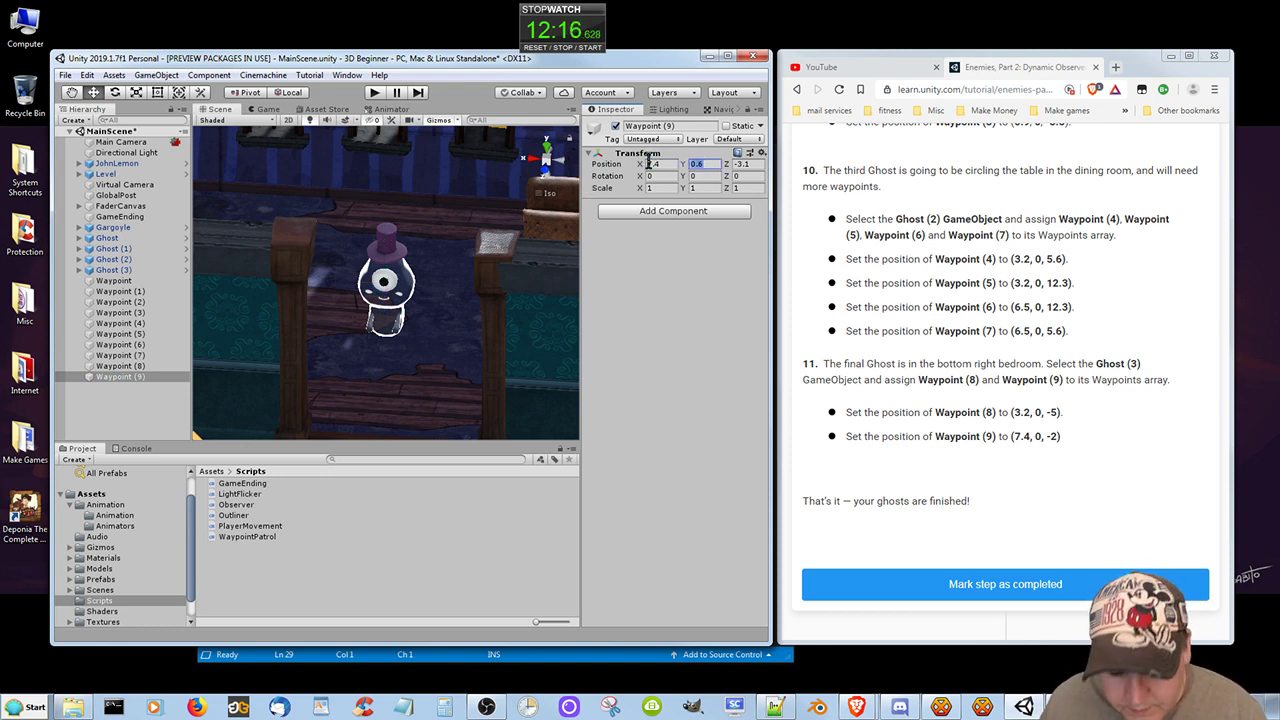
pyautogui.write('0')
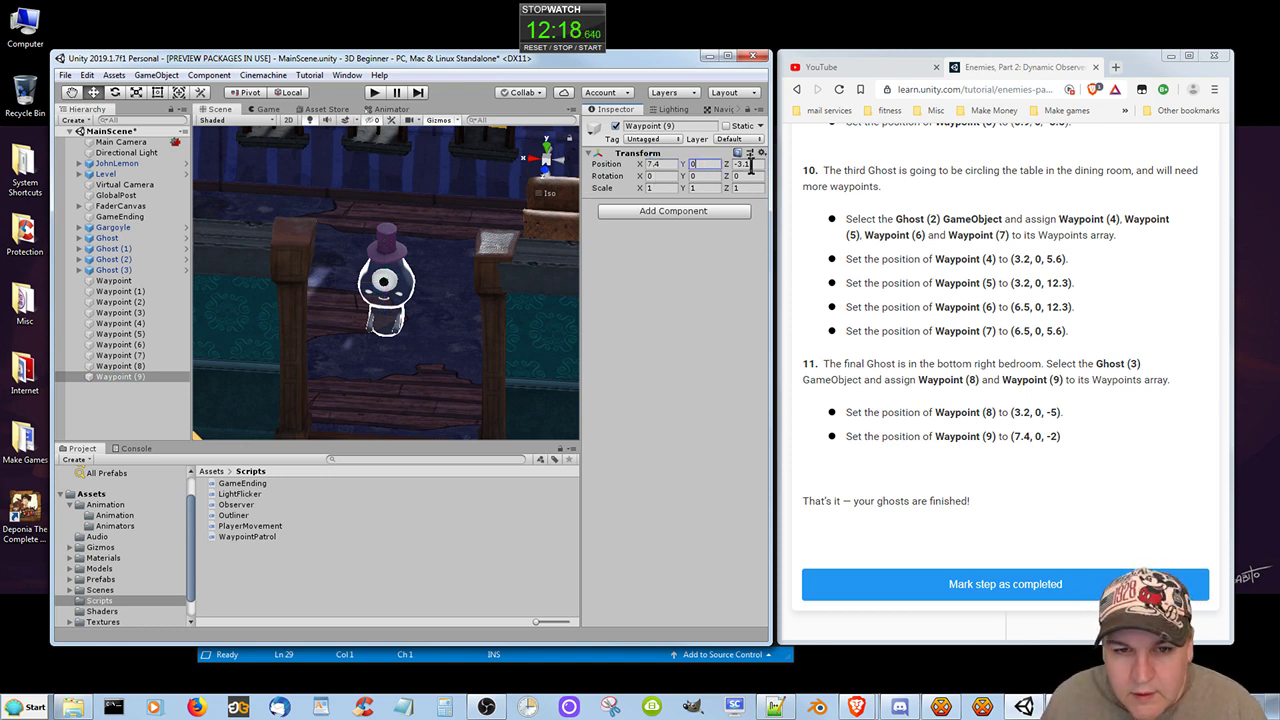
pyautogui.press('Tab')
pyautogui.write('-2')
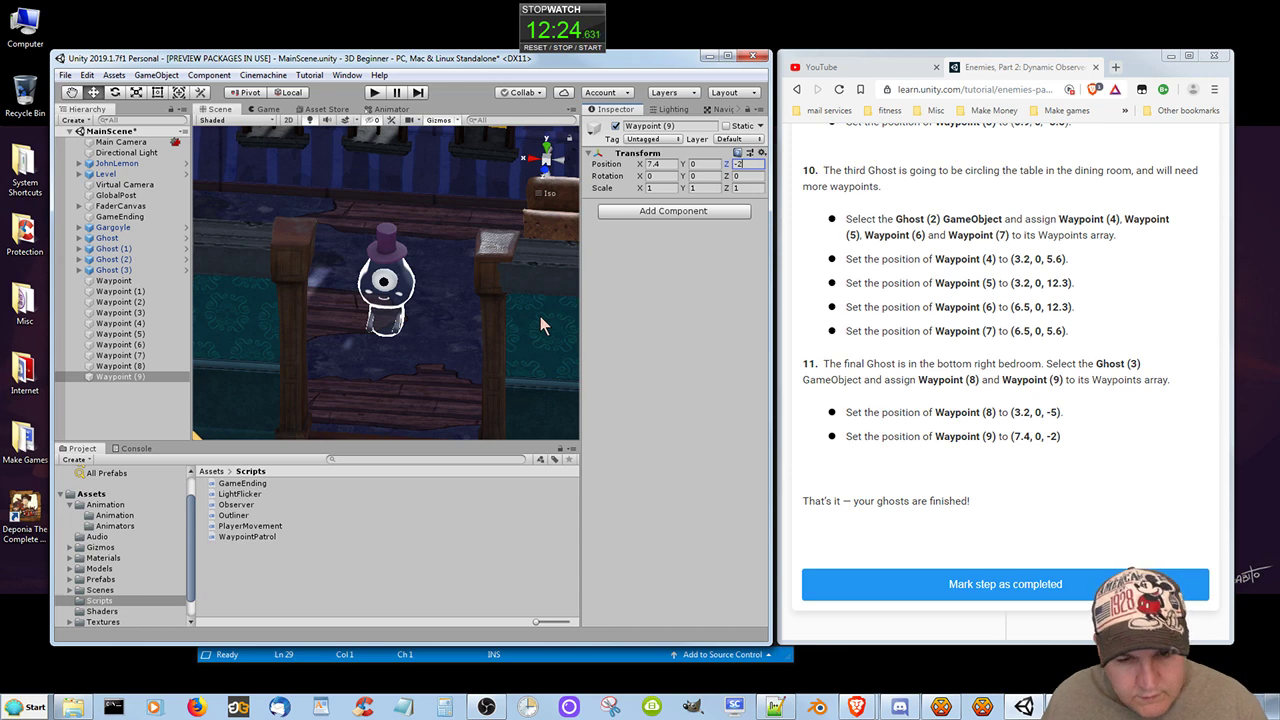
# Mark the finished ghosts step as completed on the Unity Learn page in the browser and reset the desktop stopwatch.
pyautogui.click(948, 584)
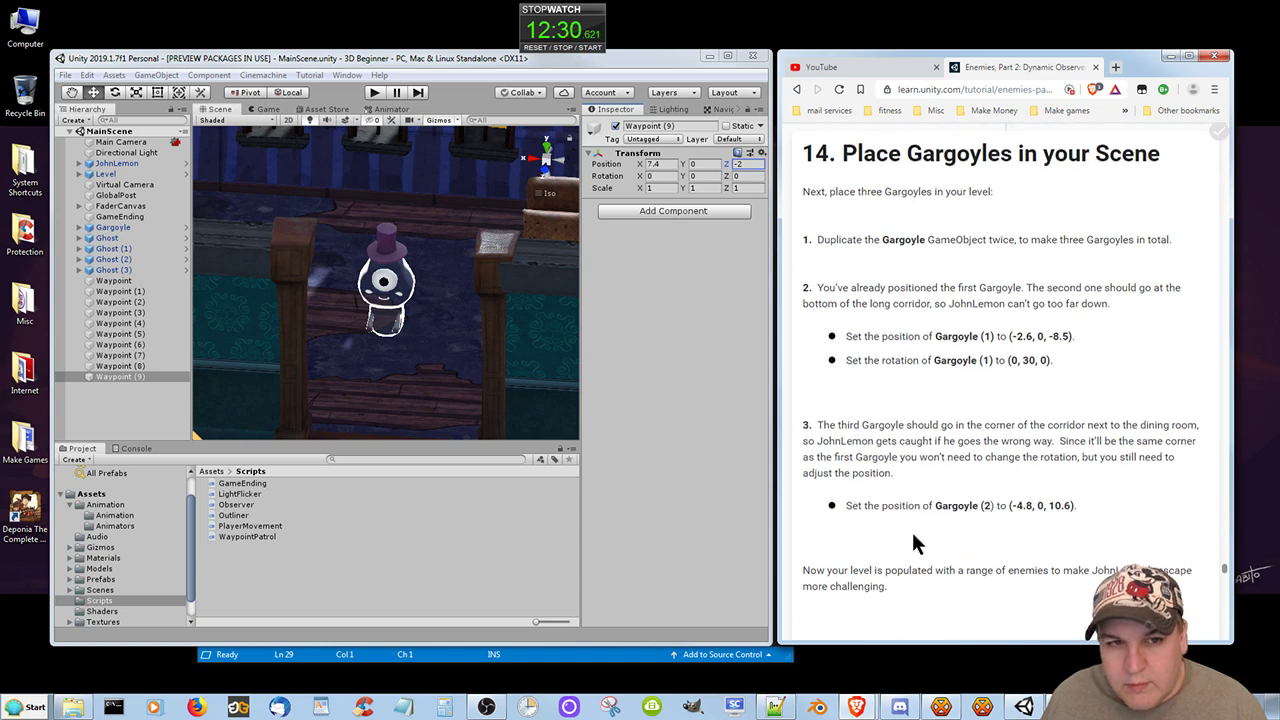
pyautogui.click(536, 47)
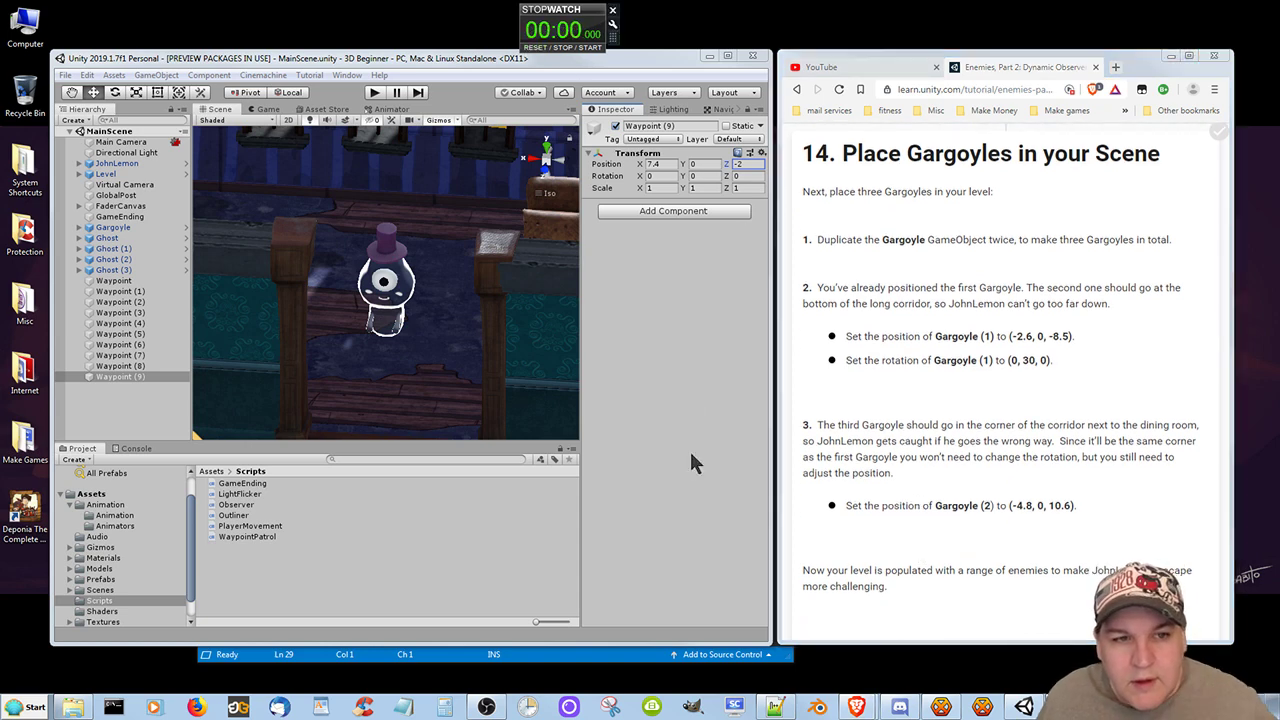